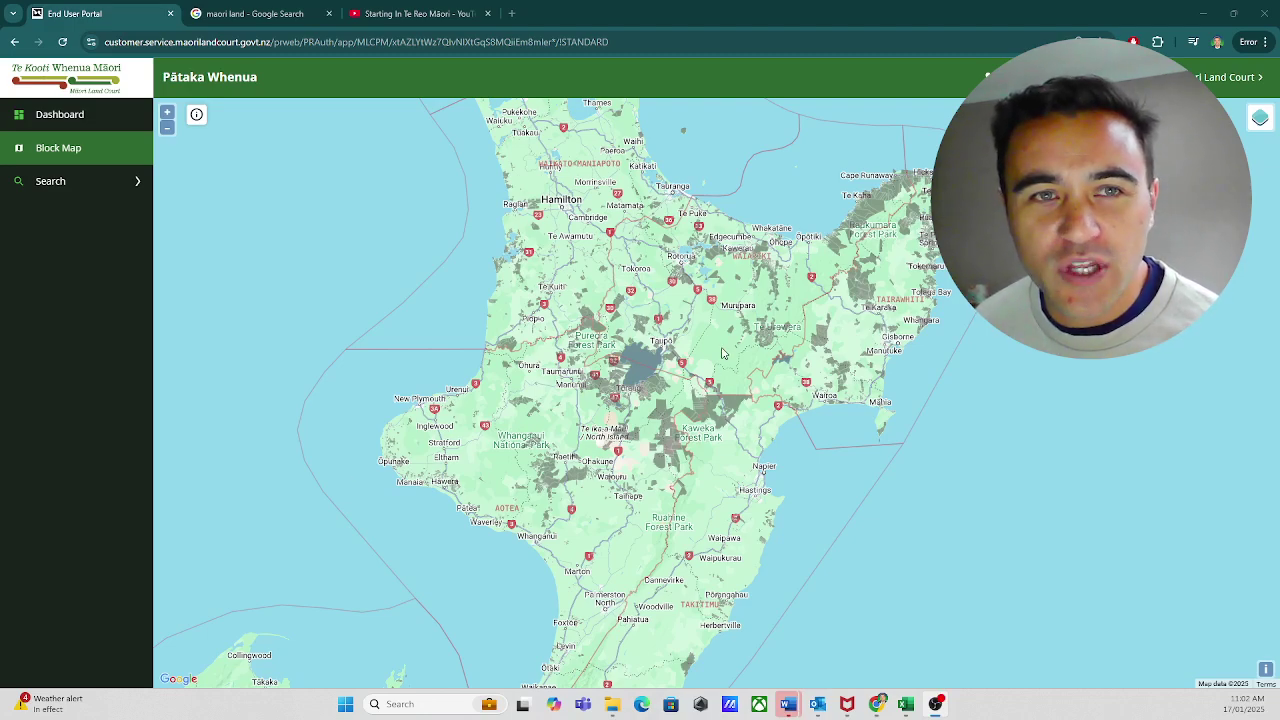
scroll(728, 313, down, 1)
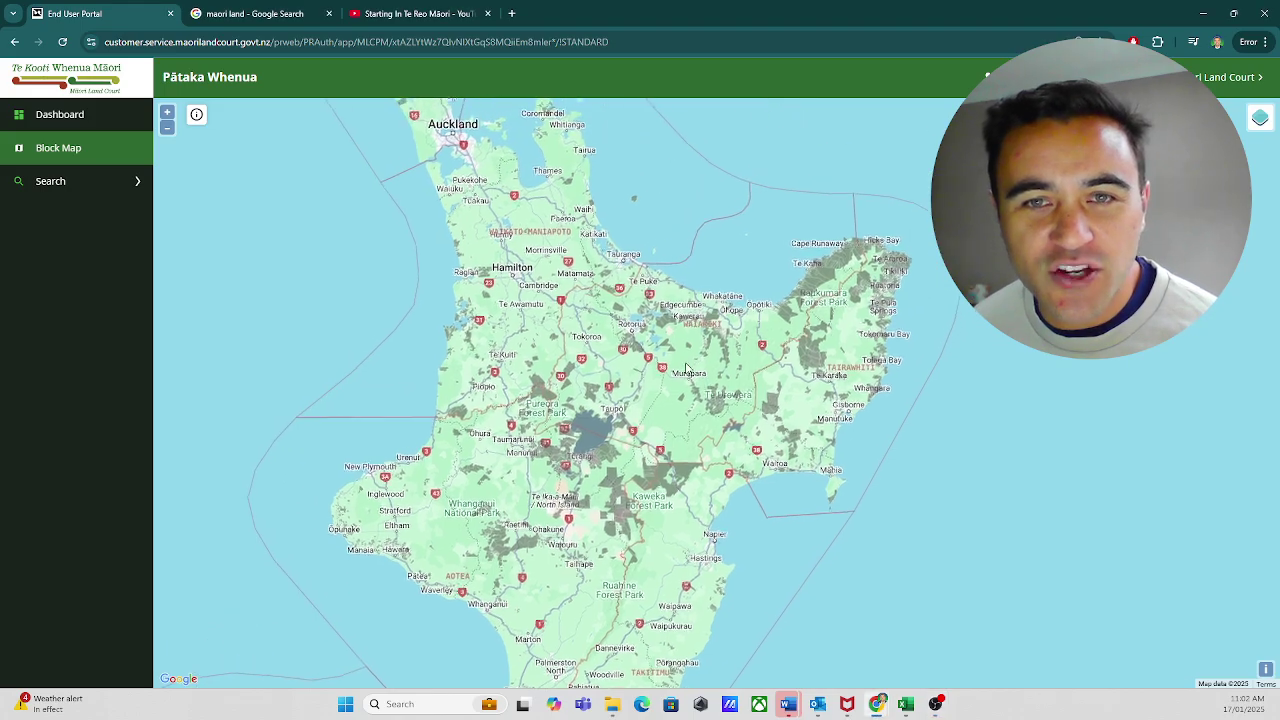
scroll(823, 274, up, 1)
drag(677, 447, 730, 357)
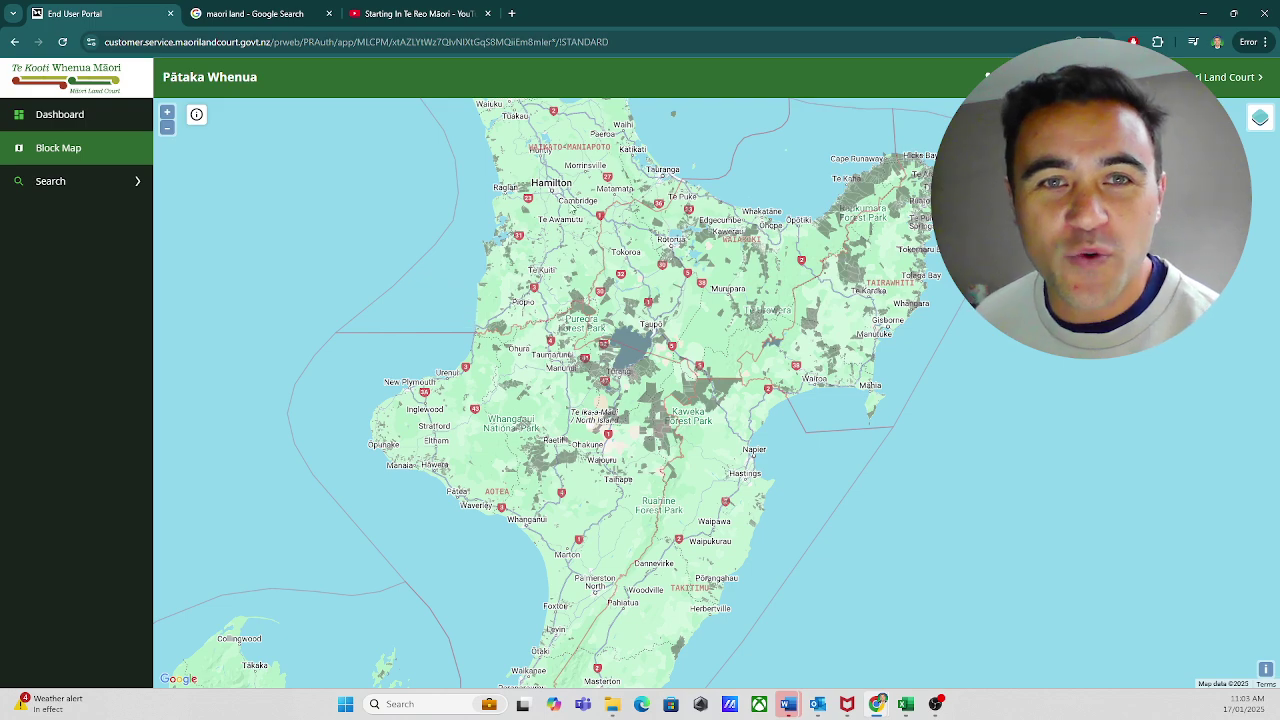
Switch to the Starting In Te Reo Māori YouTube channel, open its Manaaki Membership link from the channel description, and review the membership perks
click(435, 14)
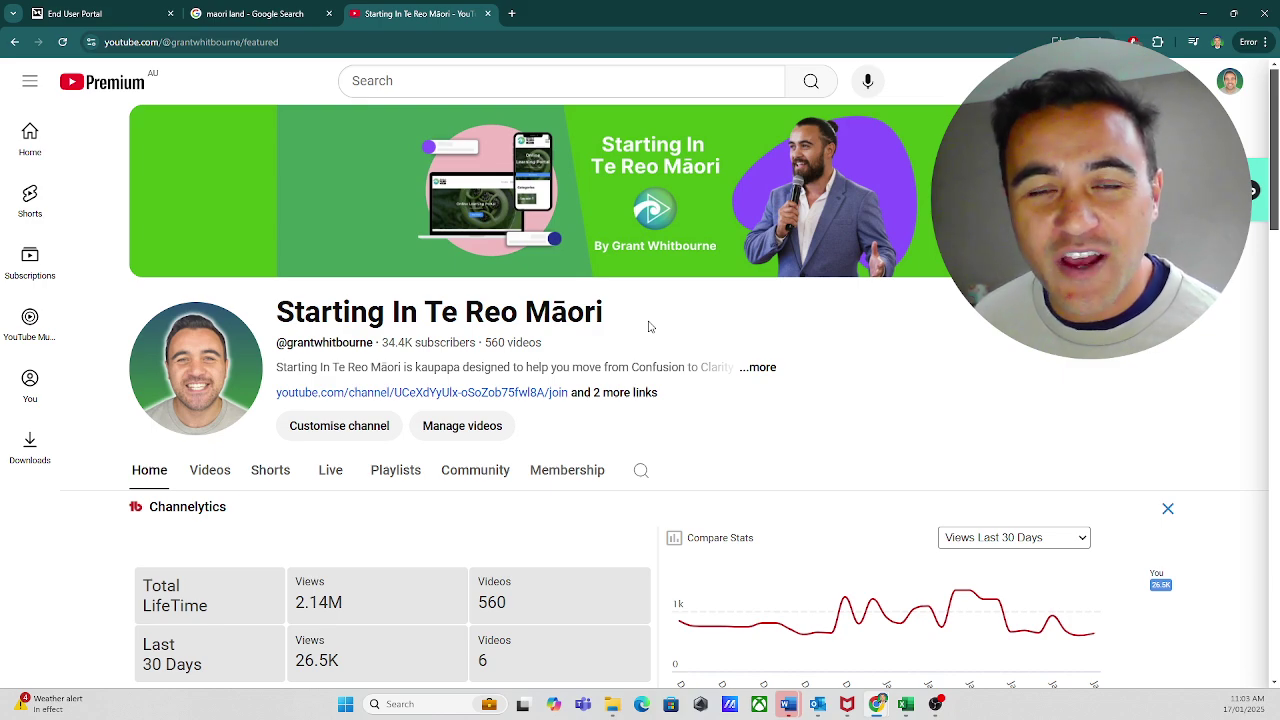
click(716, 370)
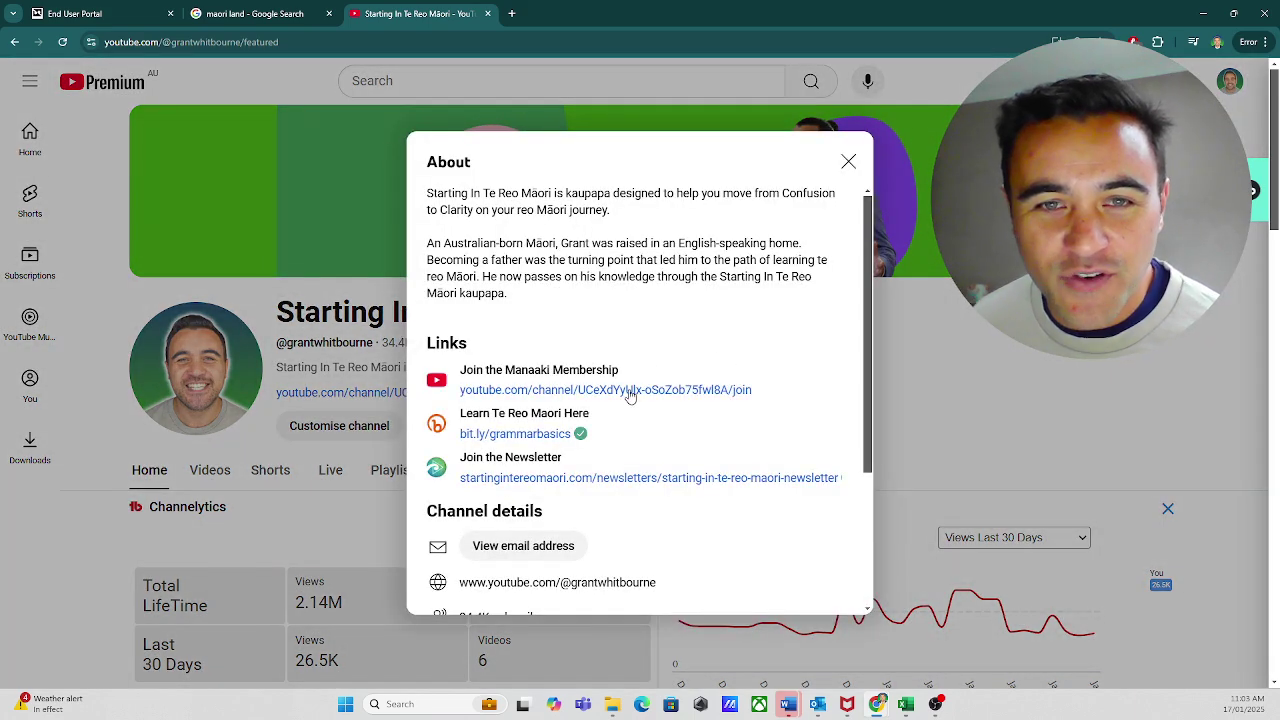
click(632, 394)
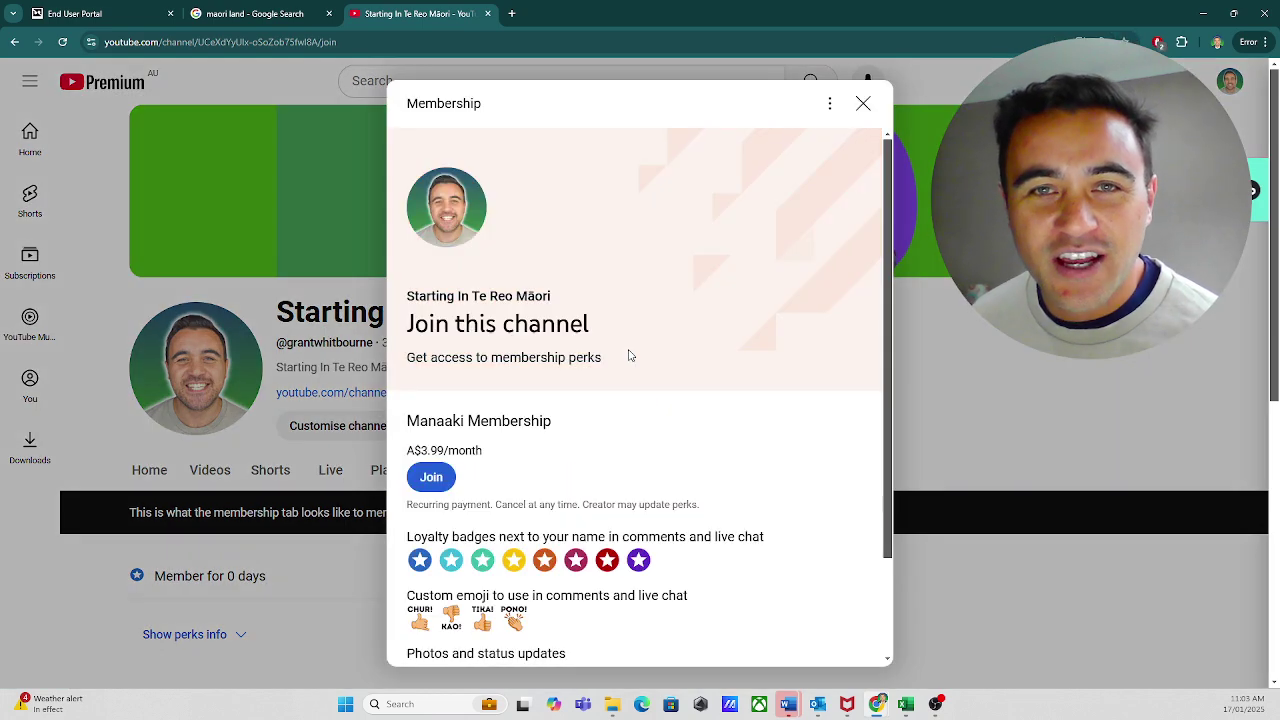
scroll(584, 405, down, 2)
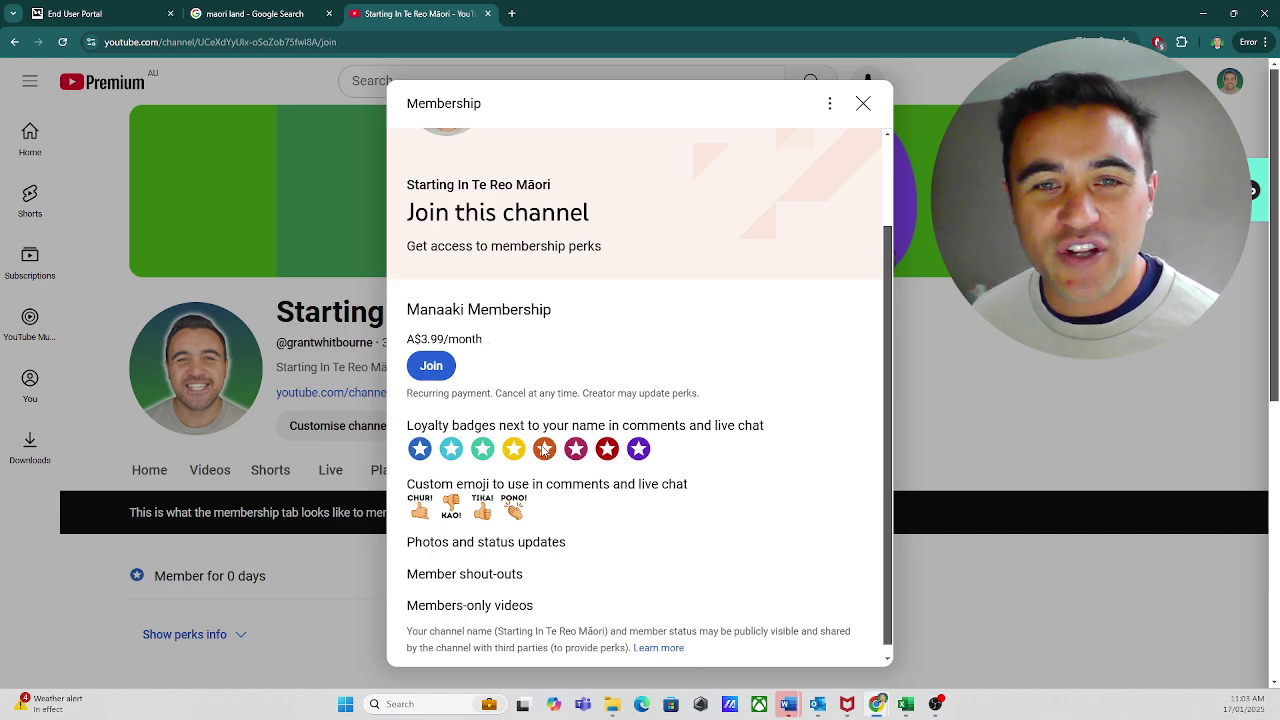
scroll(544, 450, down, 1)
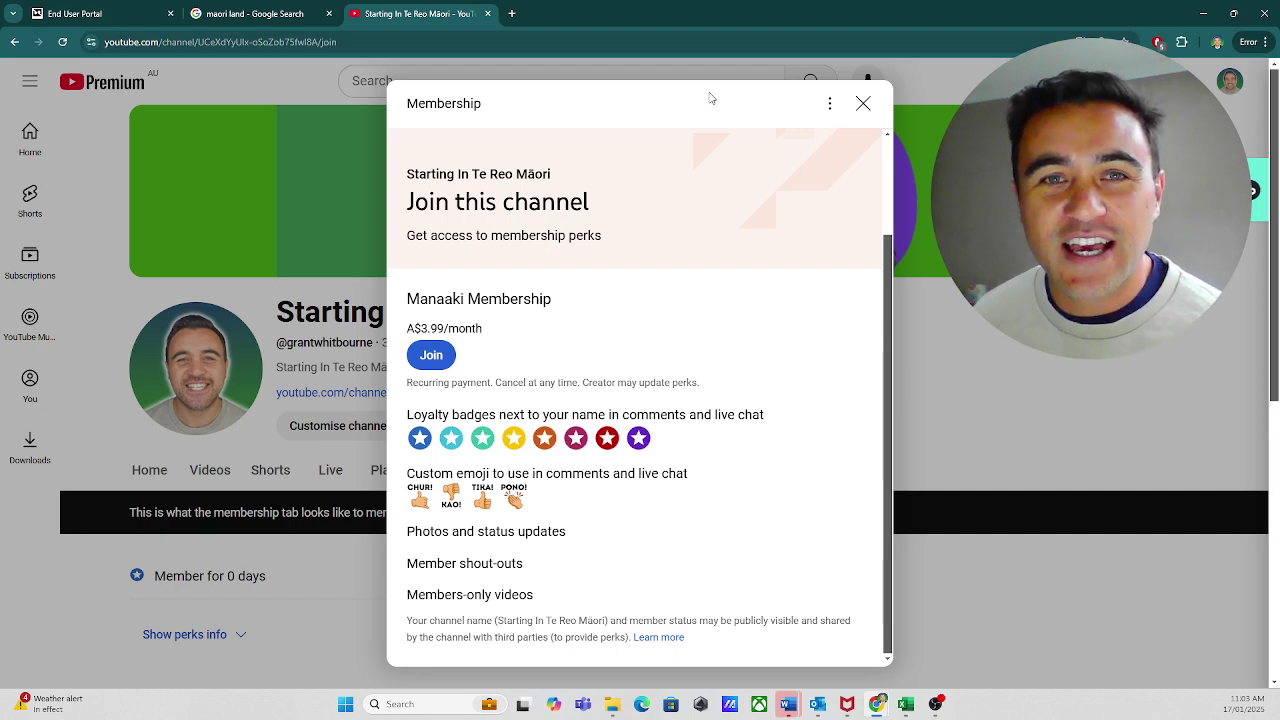
Close the YouTube and portal tabs and reopen the Pātaka Whenua block map through the Māori Land Court's Find your land search result
click(487, 13)
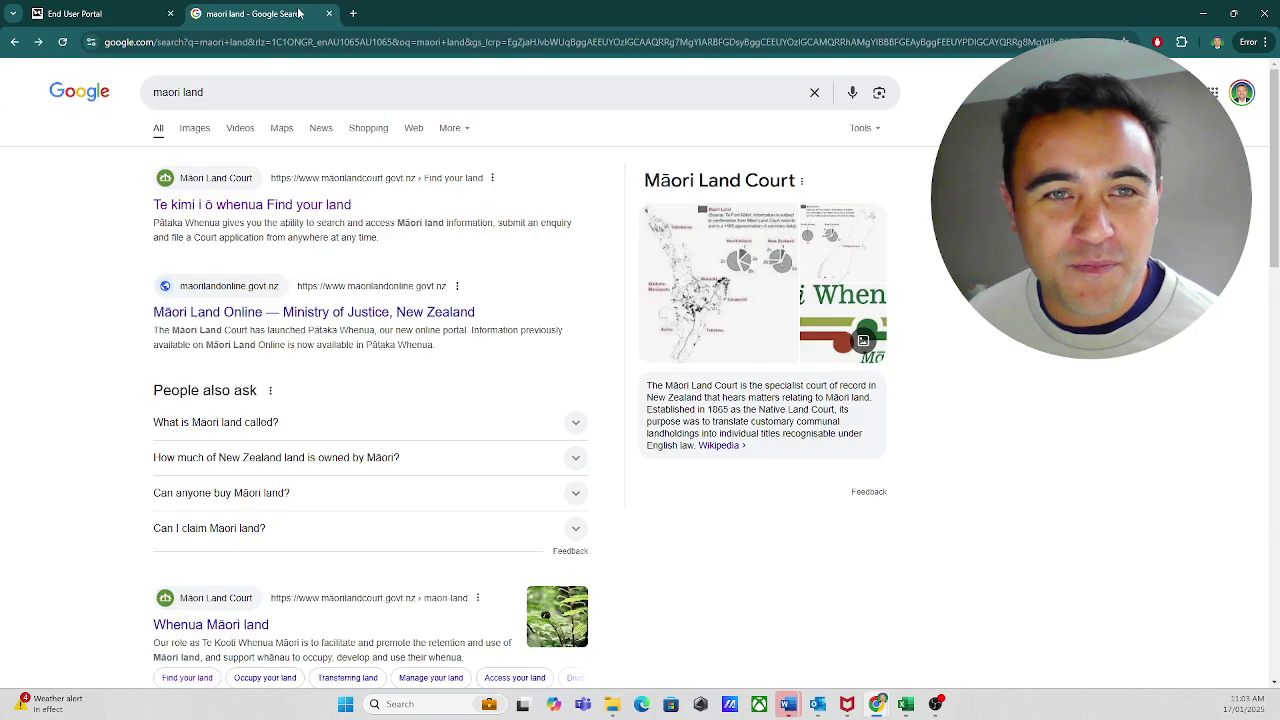
click(170, 13)
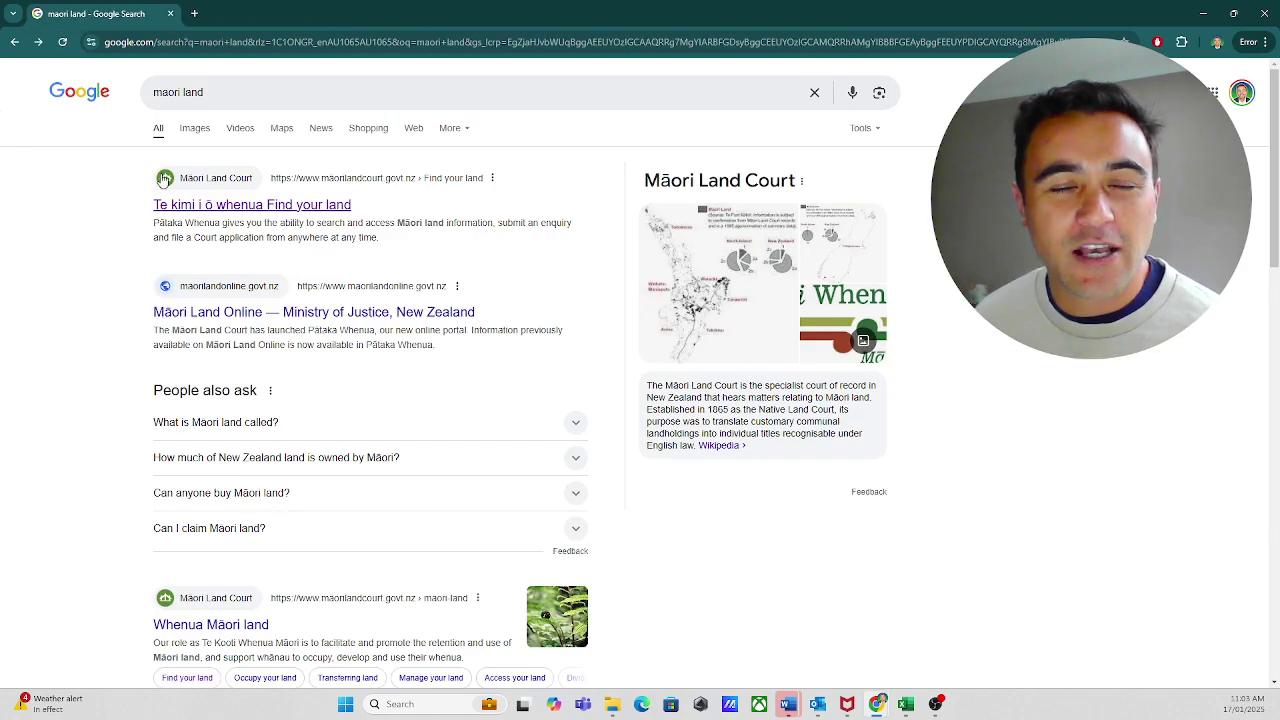
click(200, 212)
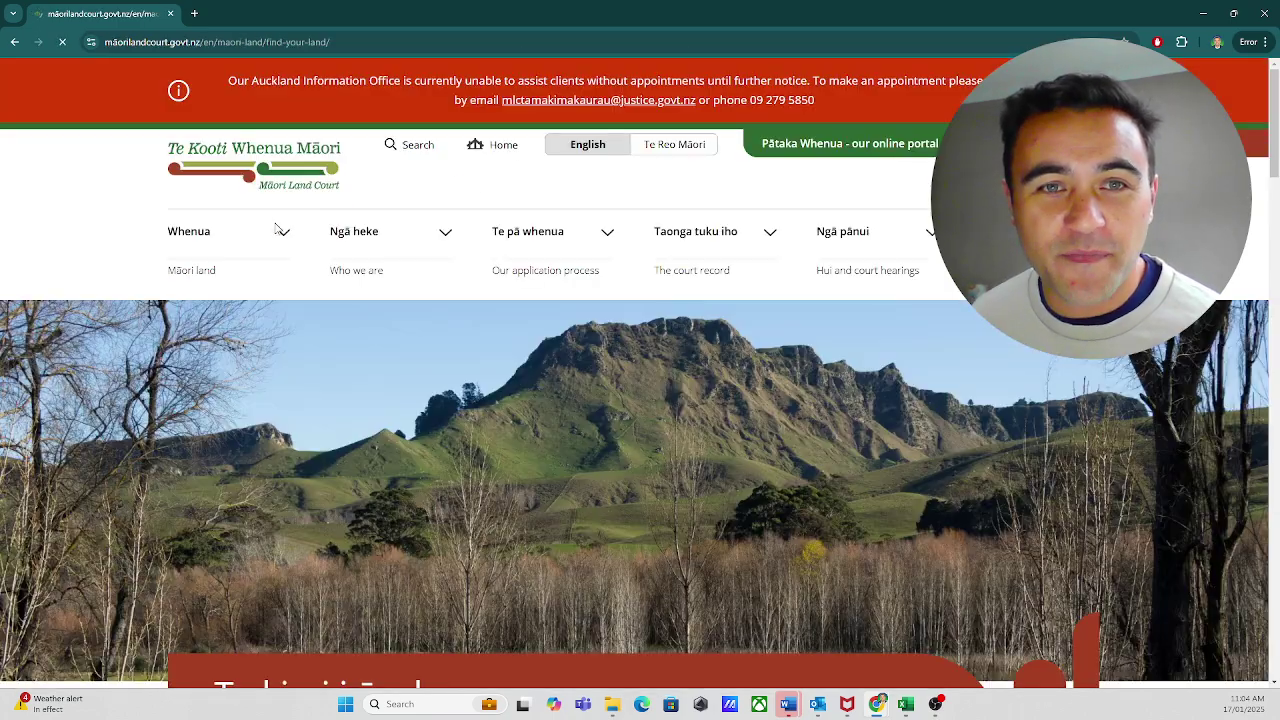
scroll(532, 398, down, 5)
scroll(507, 378, up, 5)
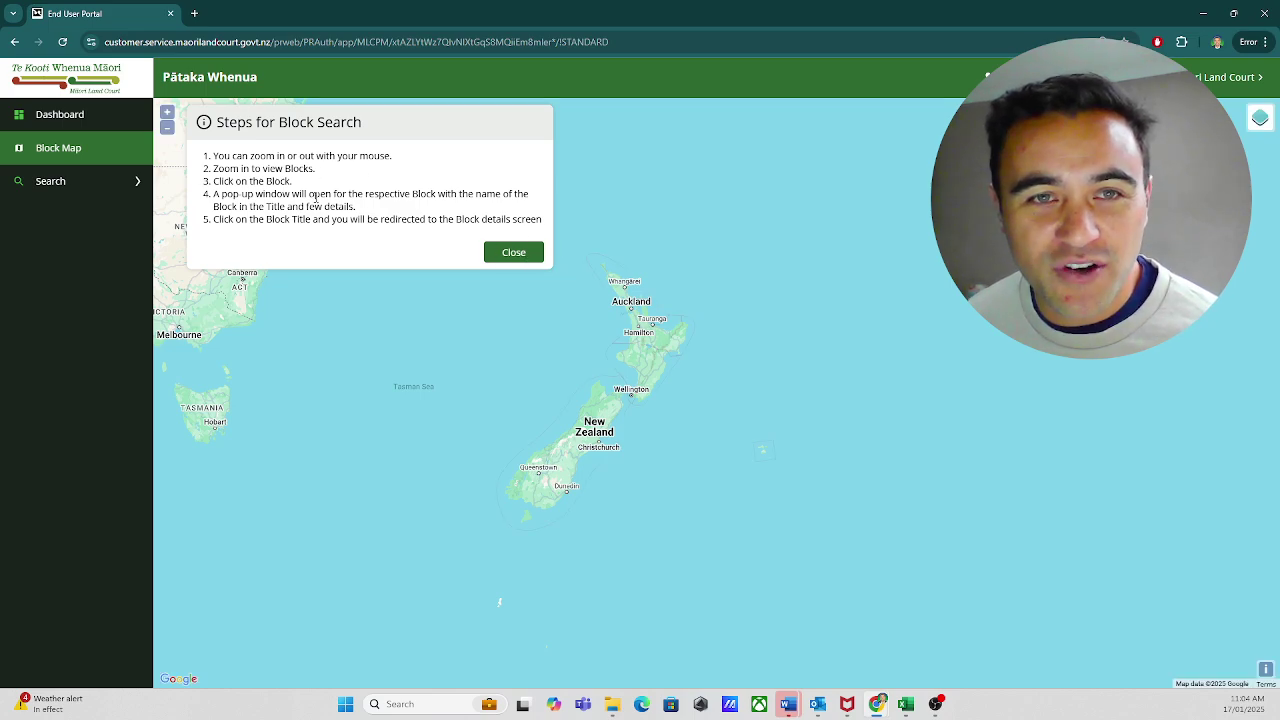
Close the block search instructions and examine where the shaded Māori land blocks lie across the North Island
click(510, 258)
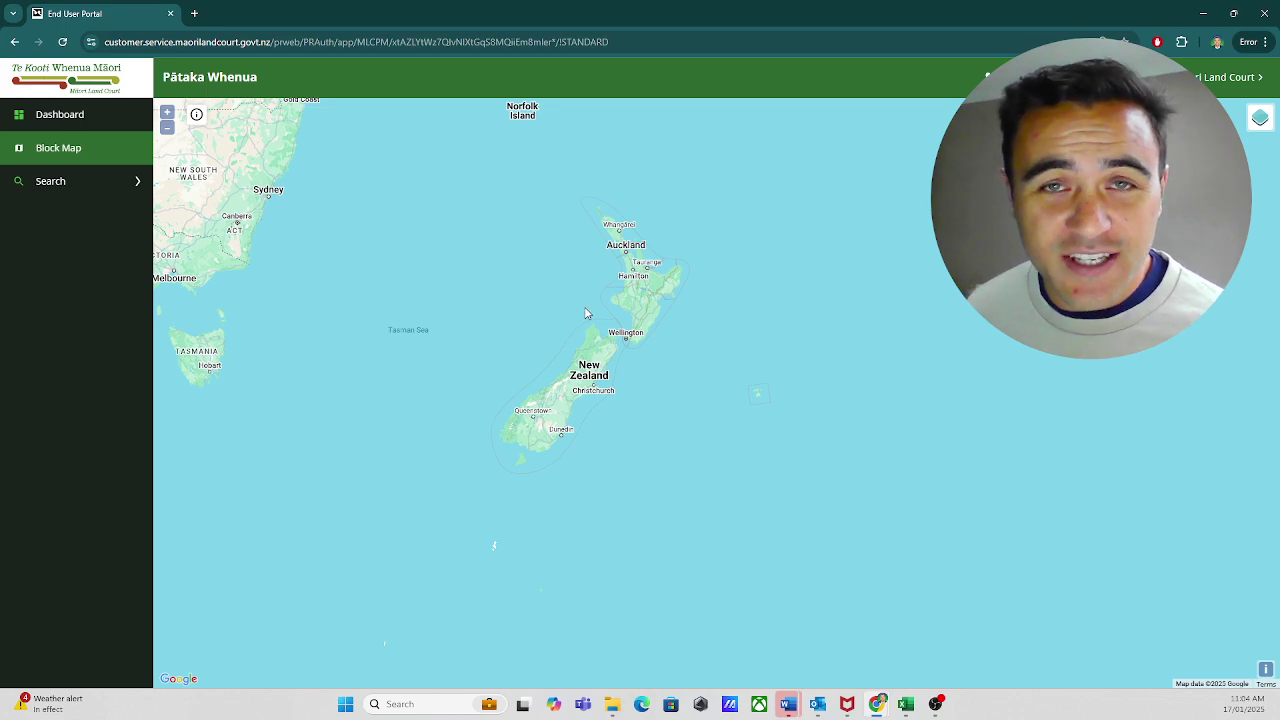
scroll(598, 307, up, 1)
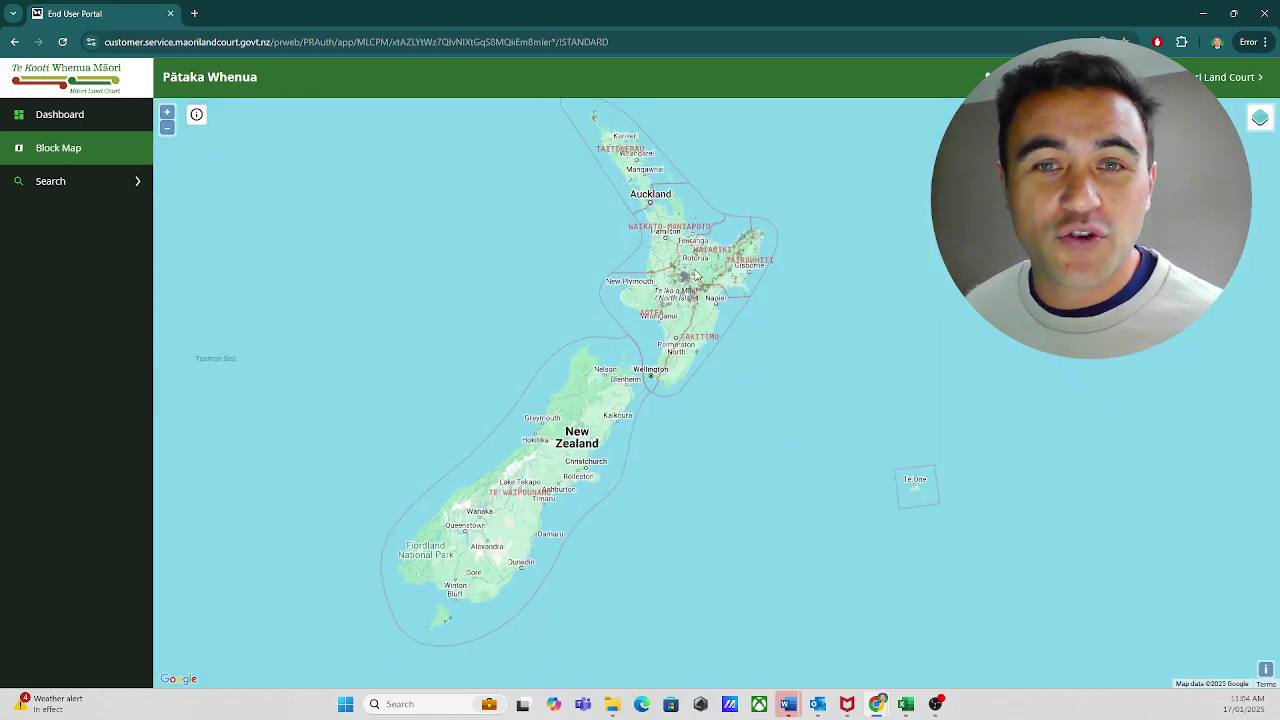
scroll(688, 240, up, 1)
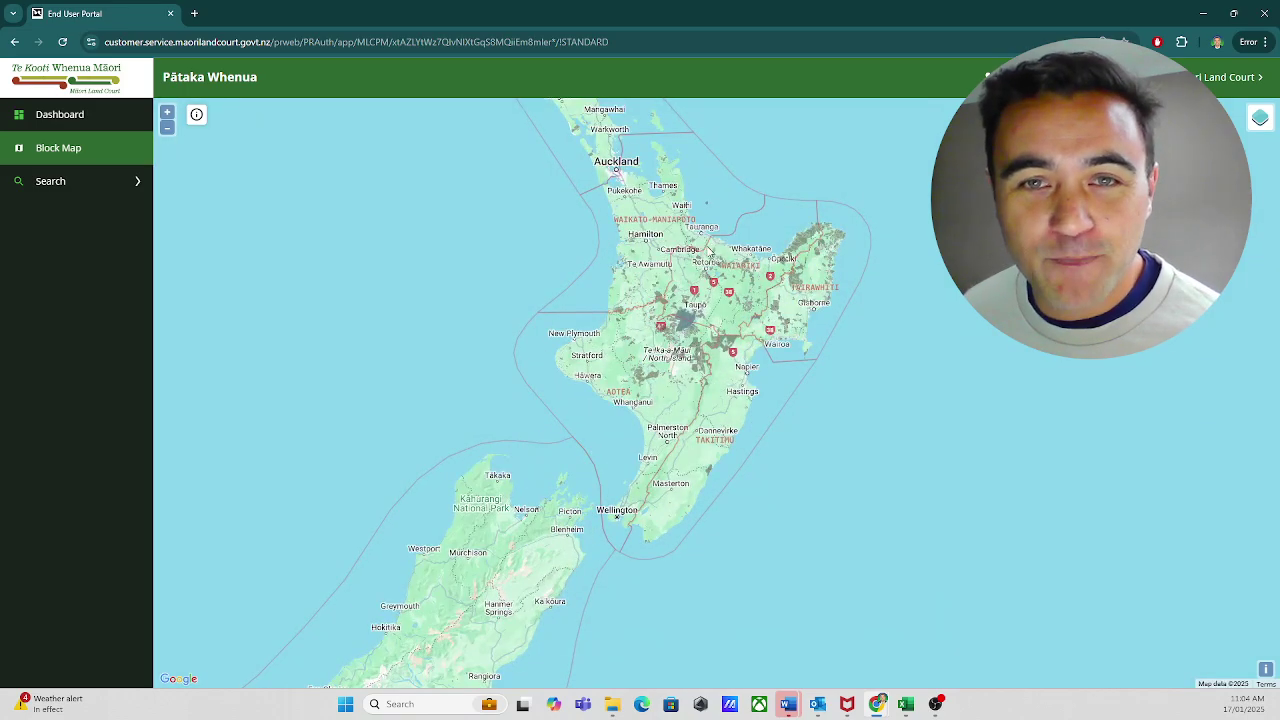
scroll(697, 347, up, 1)
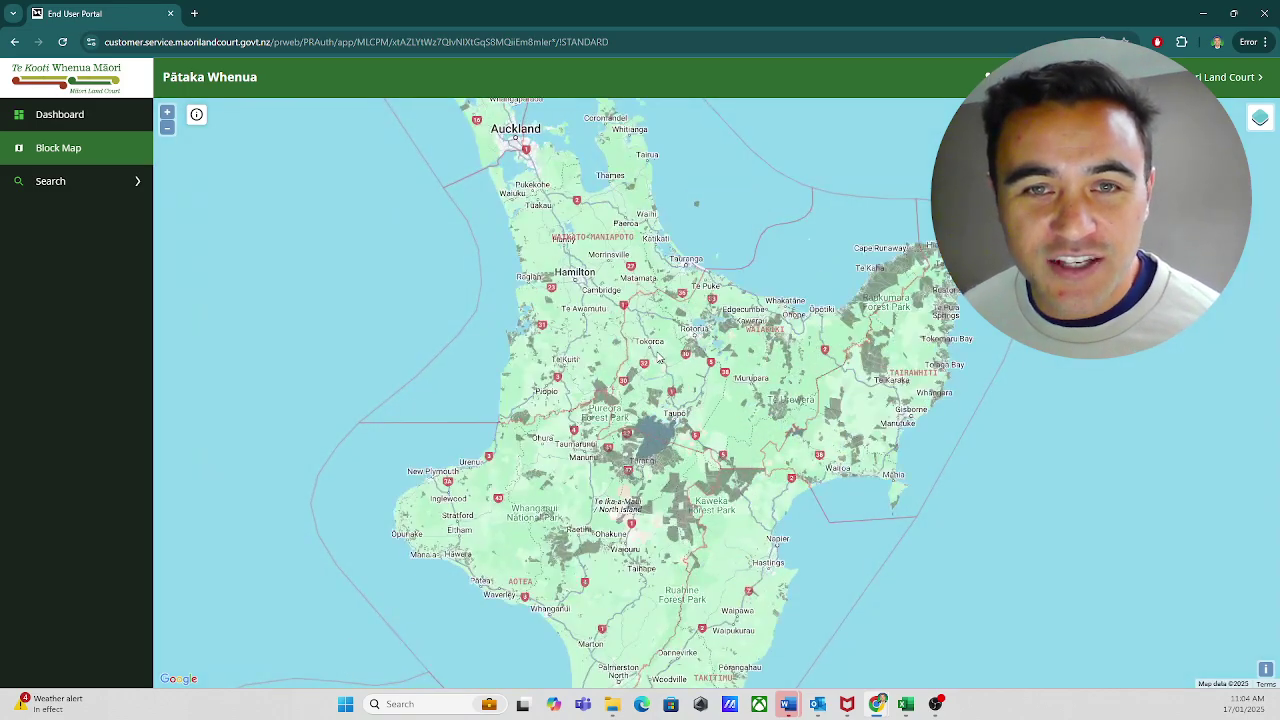
scroll(714, 340, down, 1)
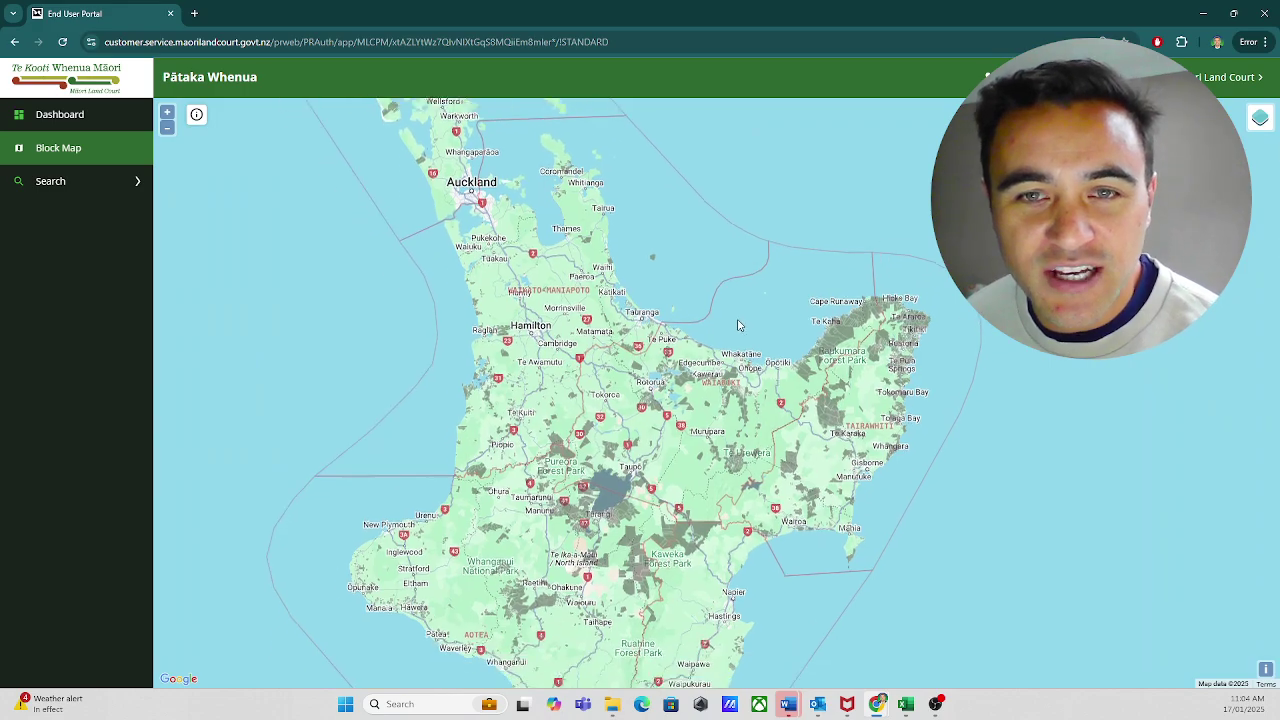
scroll(740, 338, up, 1)
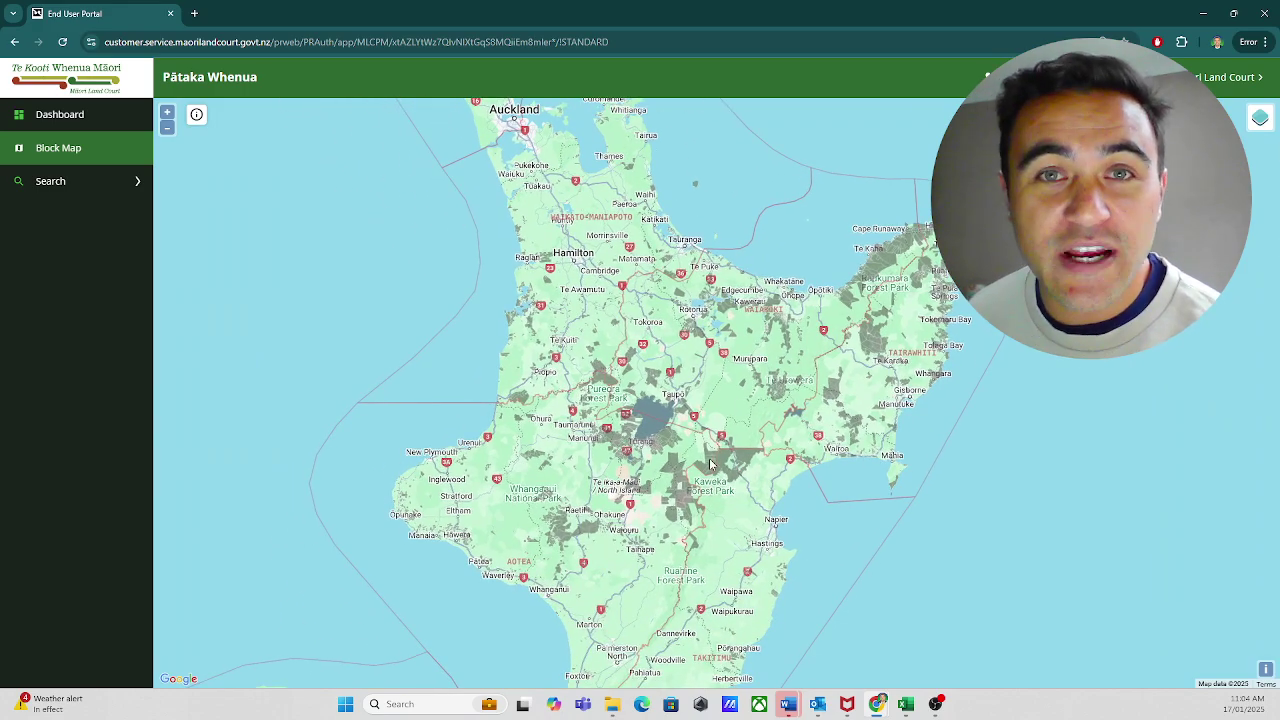
drag(675, 508, 623, 378)
scroll(623, 378, down, 1)
drag(690, 170, 788, 242)
drag(669, 396, 600, 389)
drag(769, 122, 713, 302)
scroll(740, 347, up, 1)
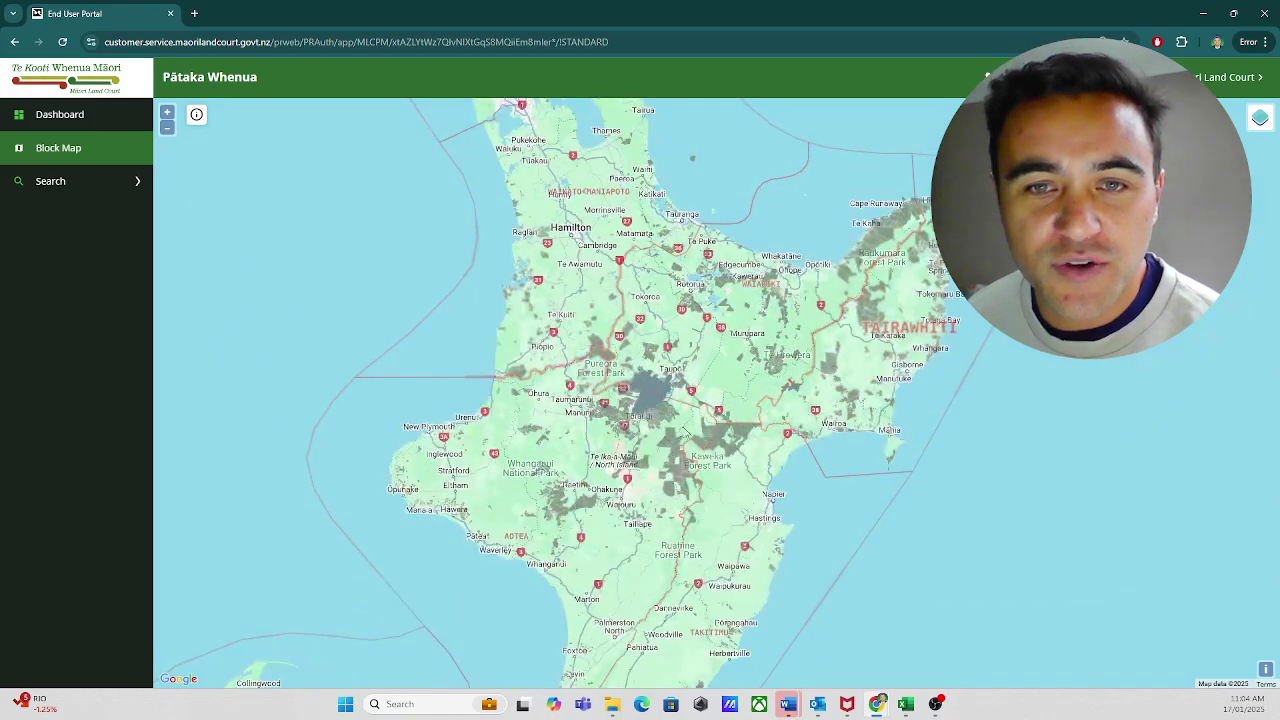
scroll(697, 441, up, 1)
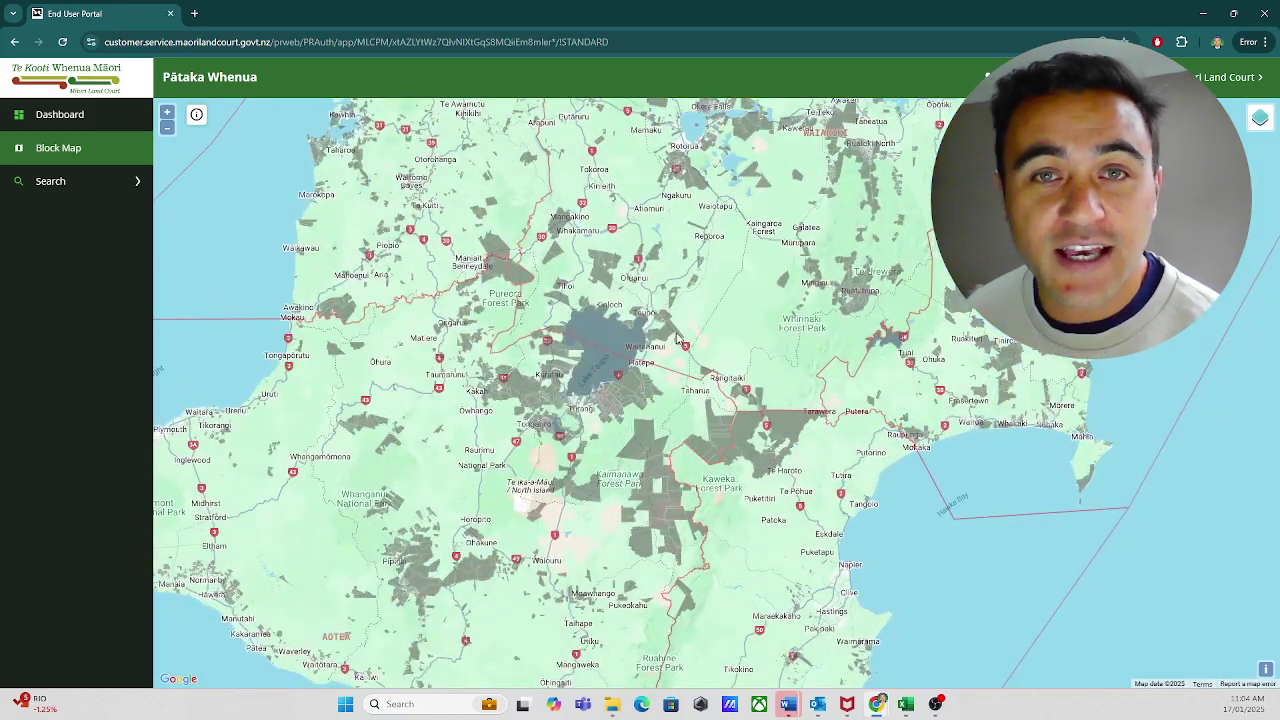
Examine the individually named land blocks south of Rotorua, around the Parekarangi A blocks near Kapenga
drag(728, 258, 588, 418)
scroll(588, 418, up, 1)
scroll(520, 428, up, 1)
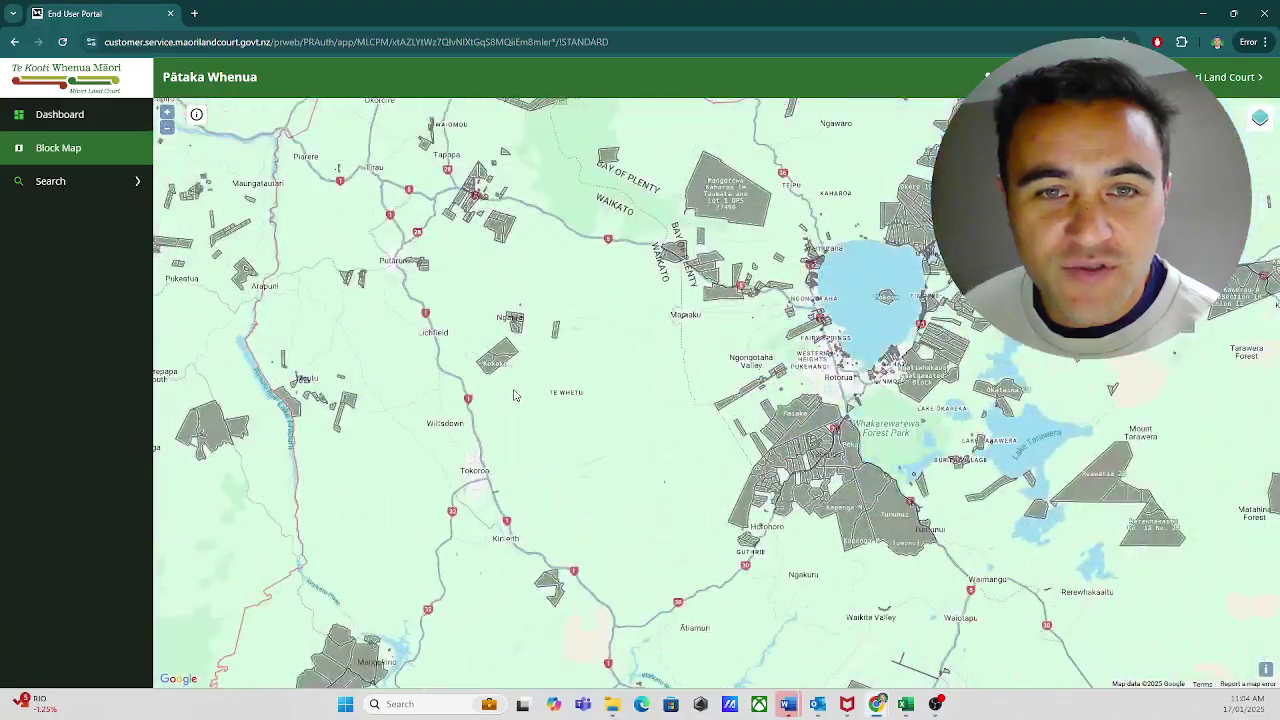
scroll(520, 428, up, 2)
drag(960, 410, 713, 406)
scroll(797, 377, up, 2)
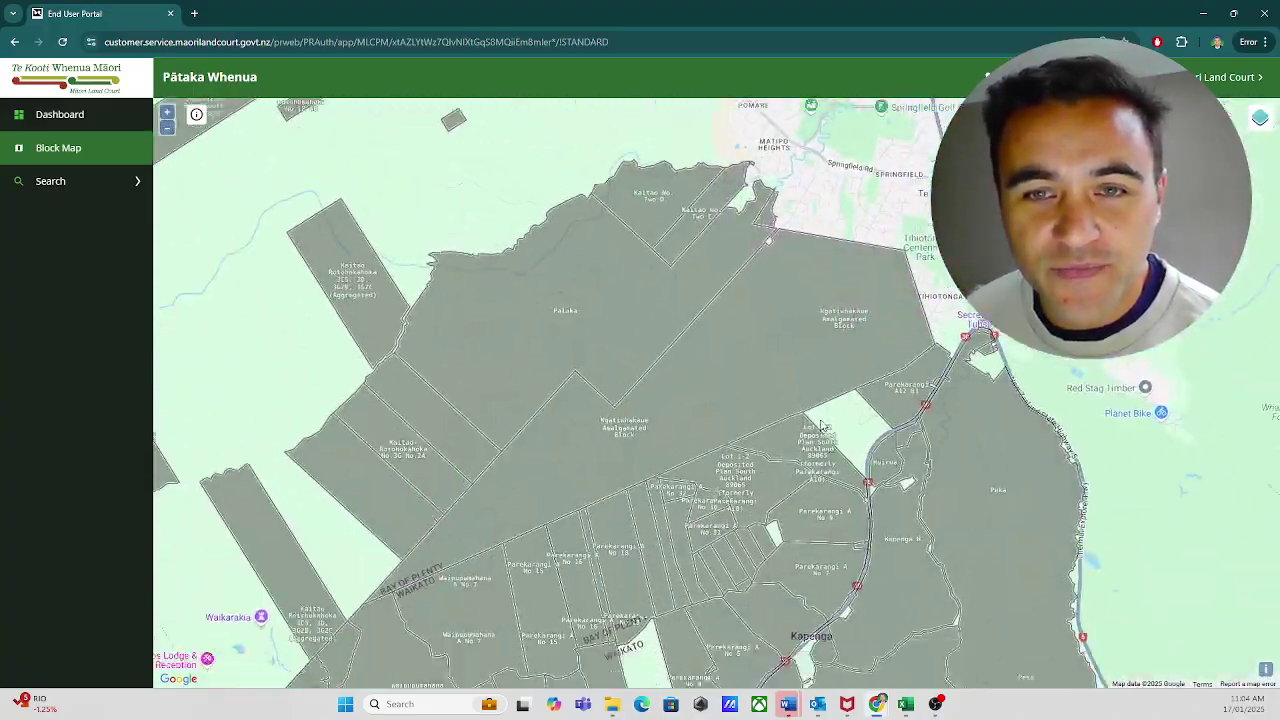
drag(797, 377, 505, 158)
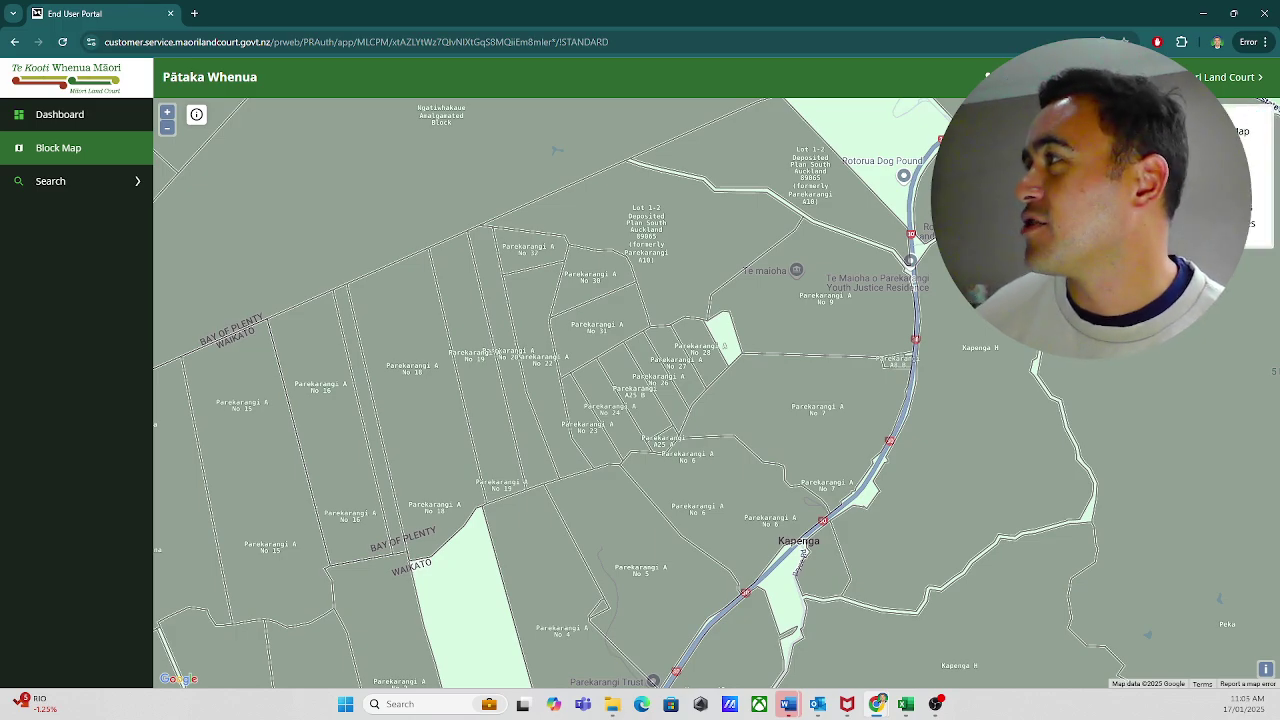
Switch the block map to satellite imagery and inspect the Mourea Papakainga blocks beside the lake up close
click(1250, 222)
scroll(505, 398, down, 1)
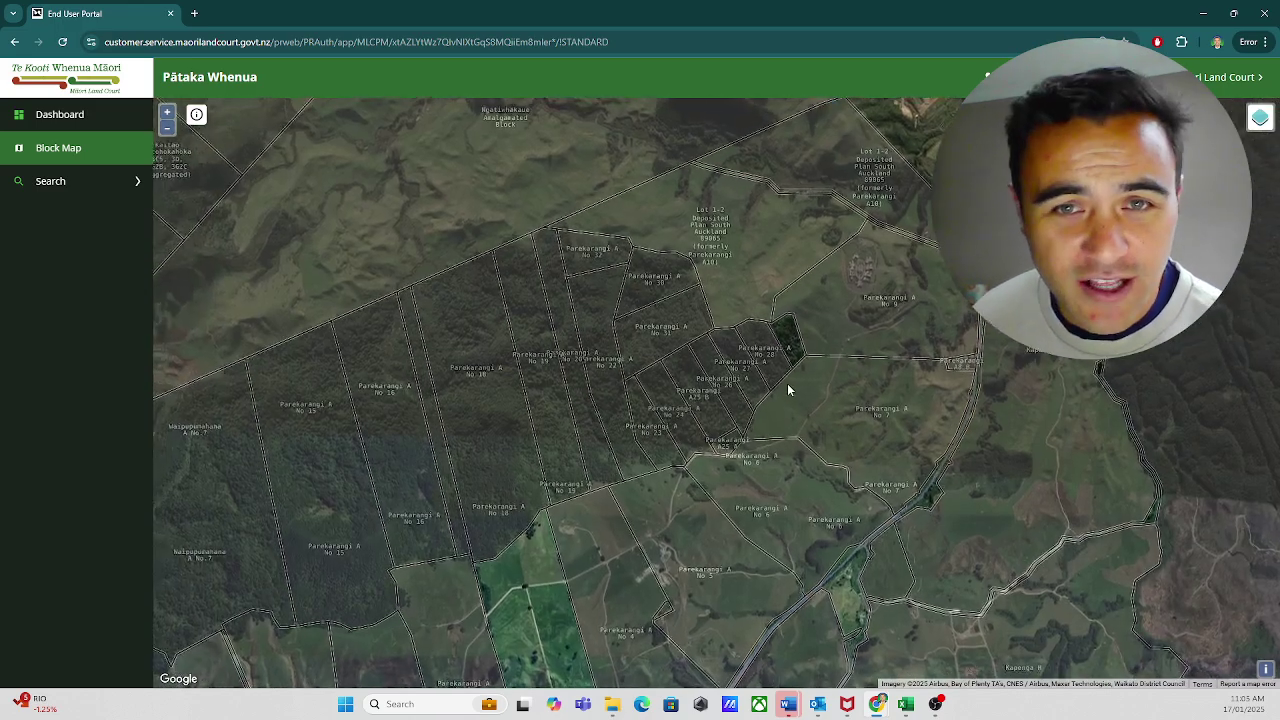
scroll(505, 398, down, 5)
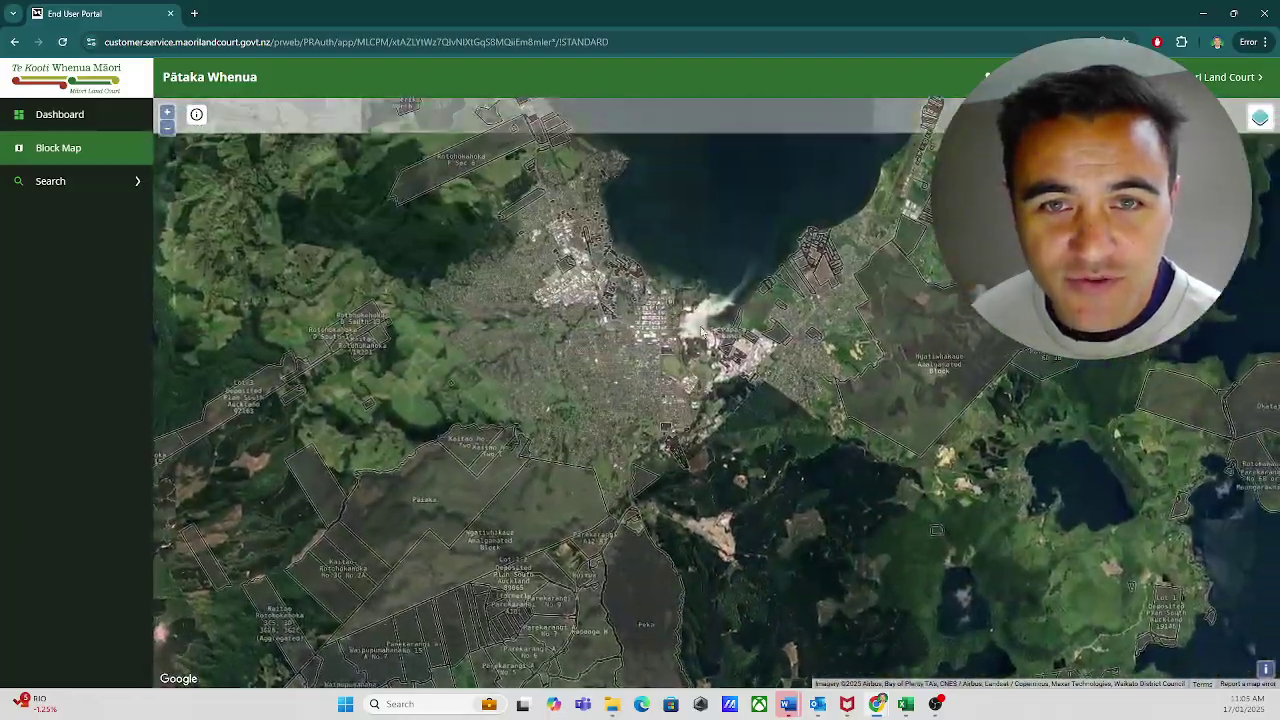
drag(700, 331, 590, 430)
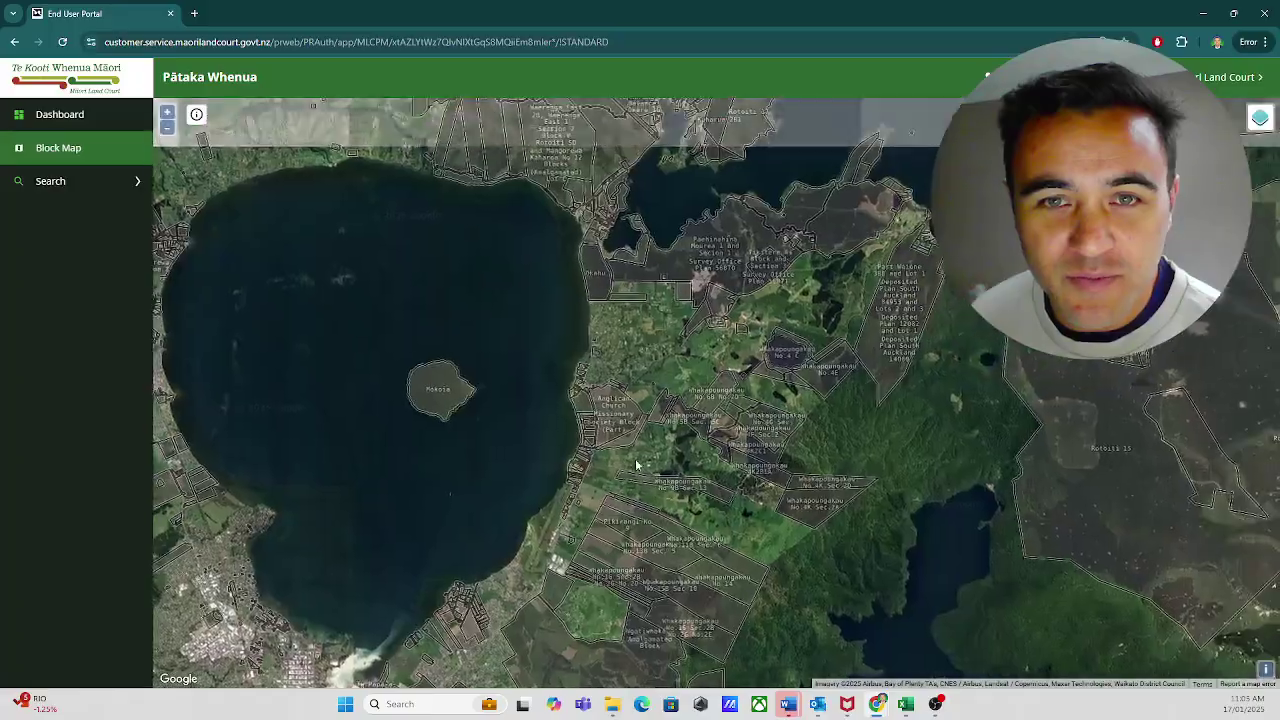
scroll(585, 262, up, 4)
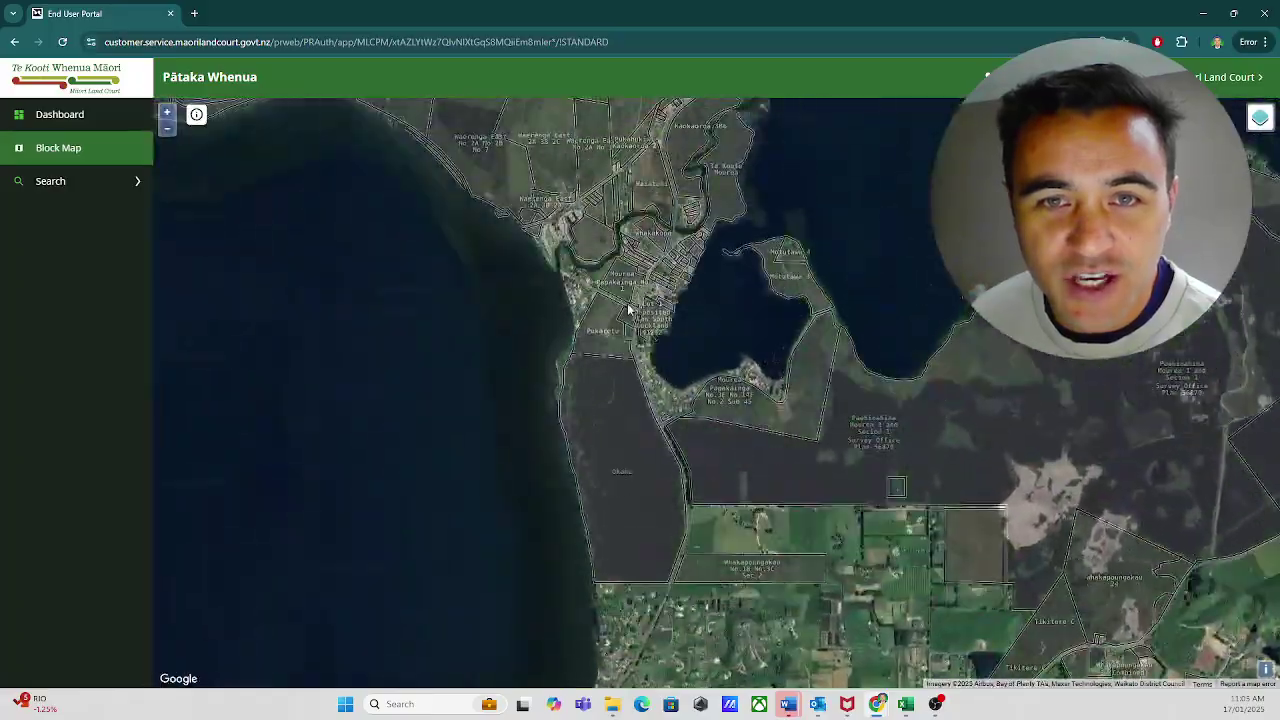
scroll(657, 305, up, 4)
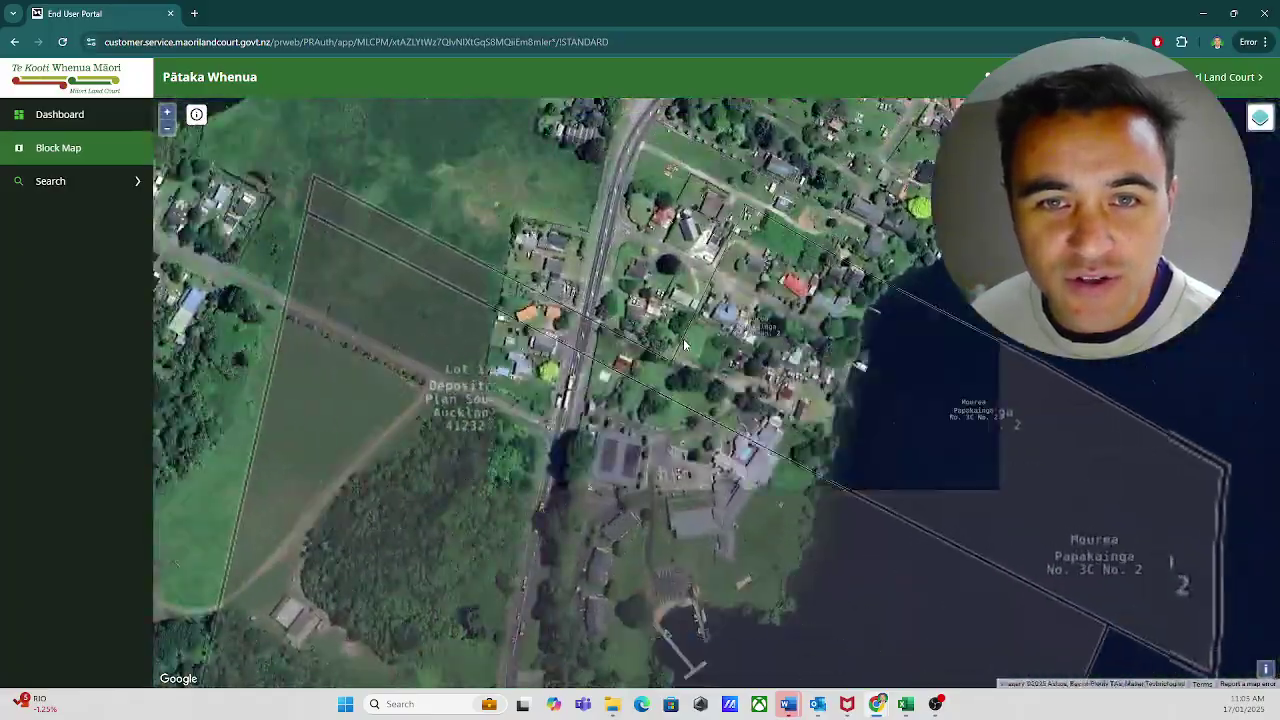
scroll(684, 344, up, 3)
drag(626, 306, 699, 368)
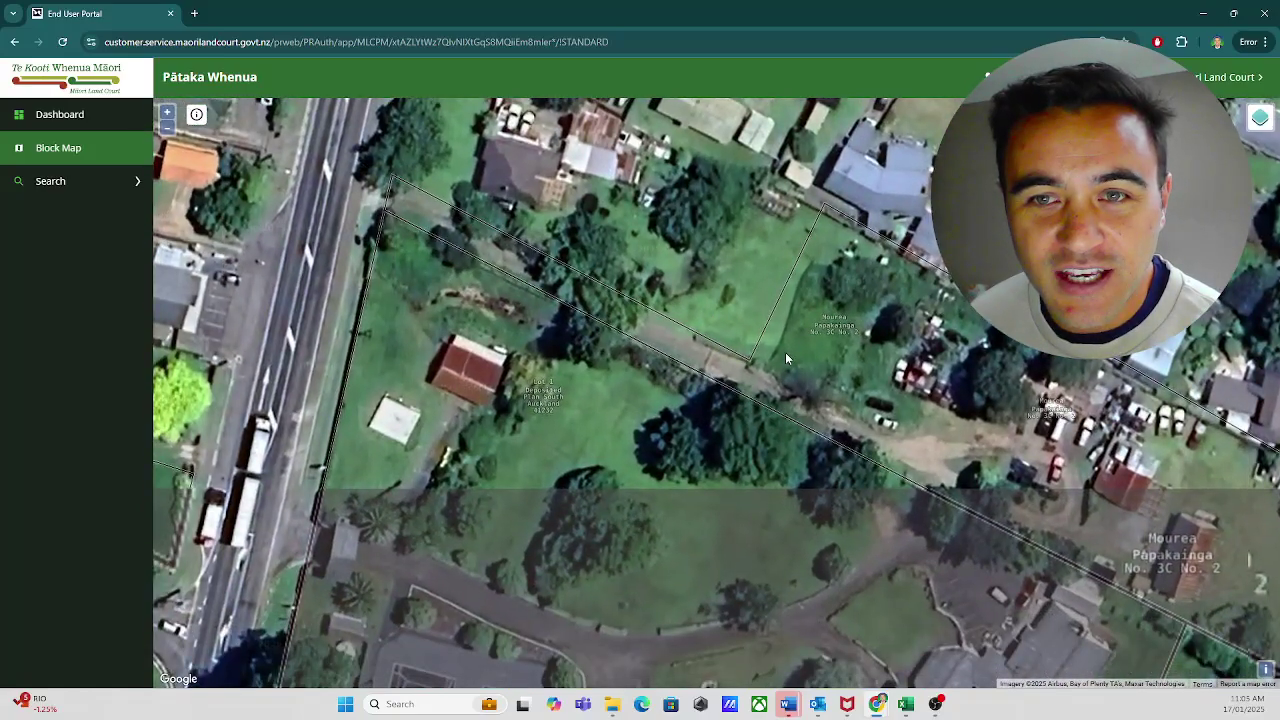
drag(787, 357, 701, 379)
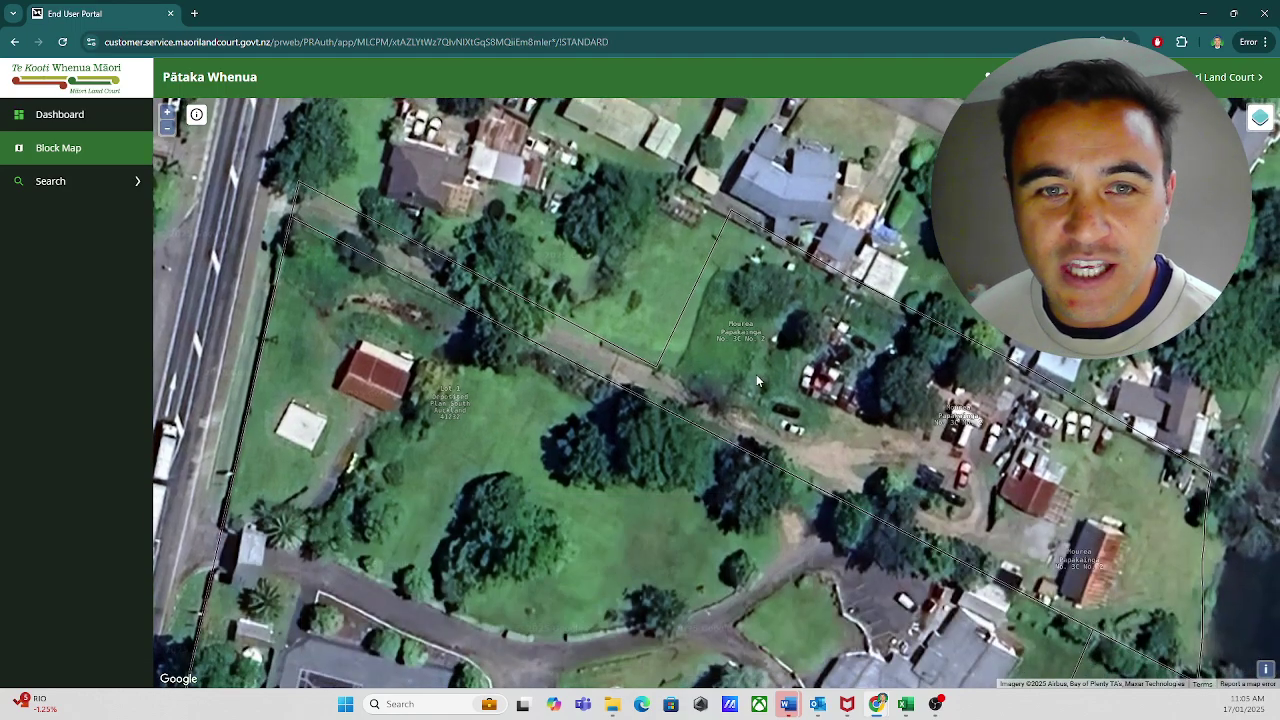
scroll(757, 381, down, 2)
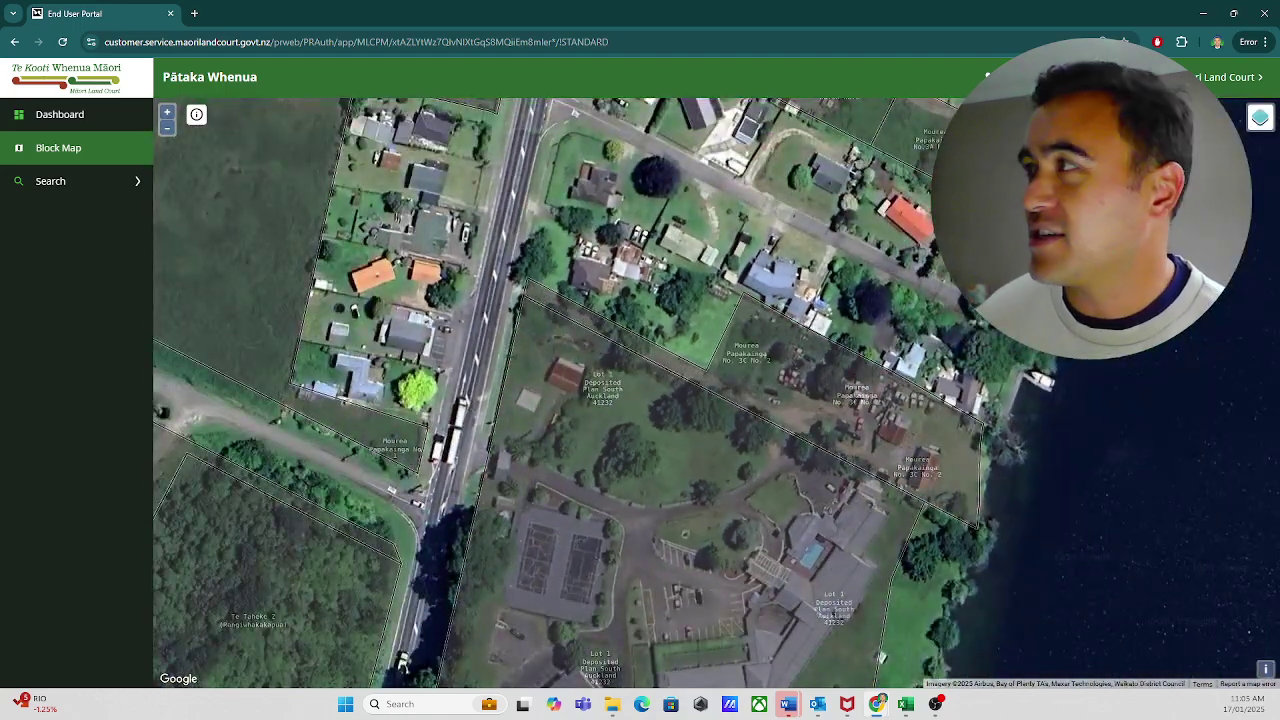
Return the block map to the standard road map and examine the land blocks surrounding Mourea and Lake Rotoiti
mouse_move(1245, 120)
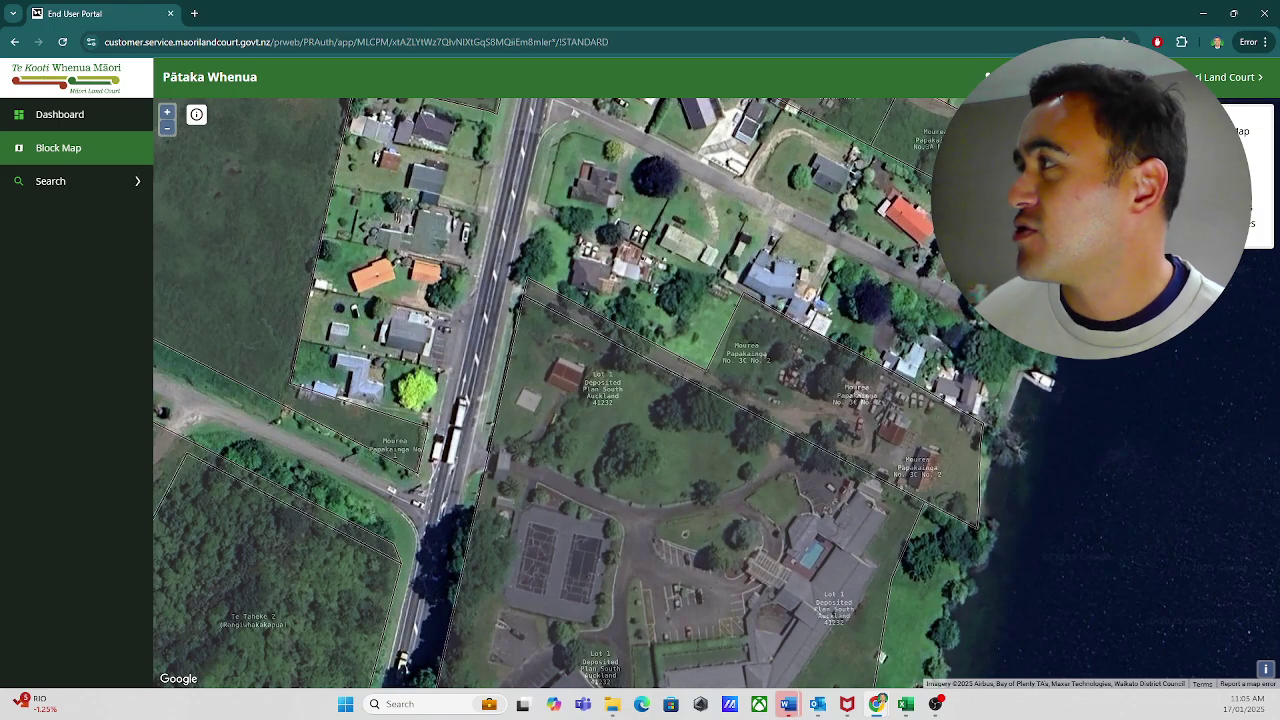
click(1240, 131)
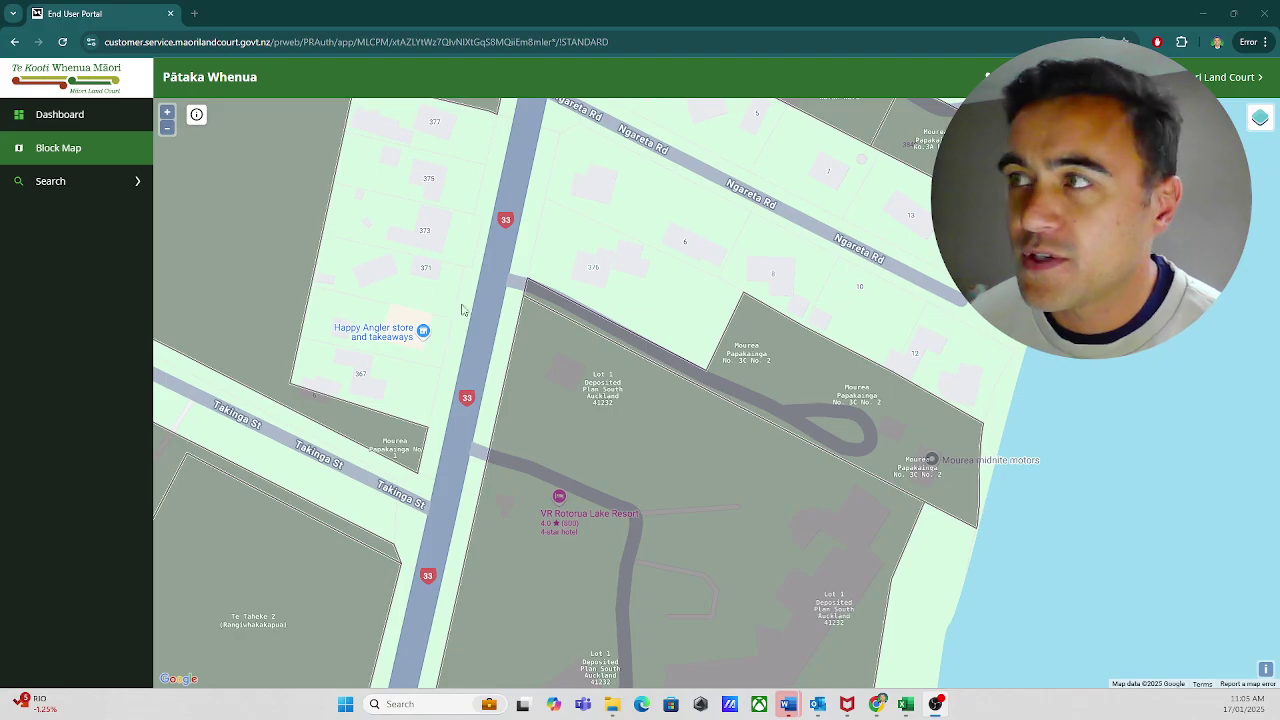
scroll(558, 355, down, 5)
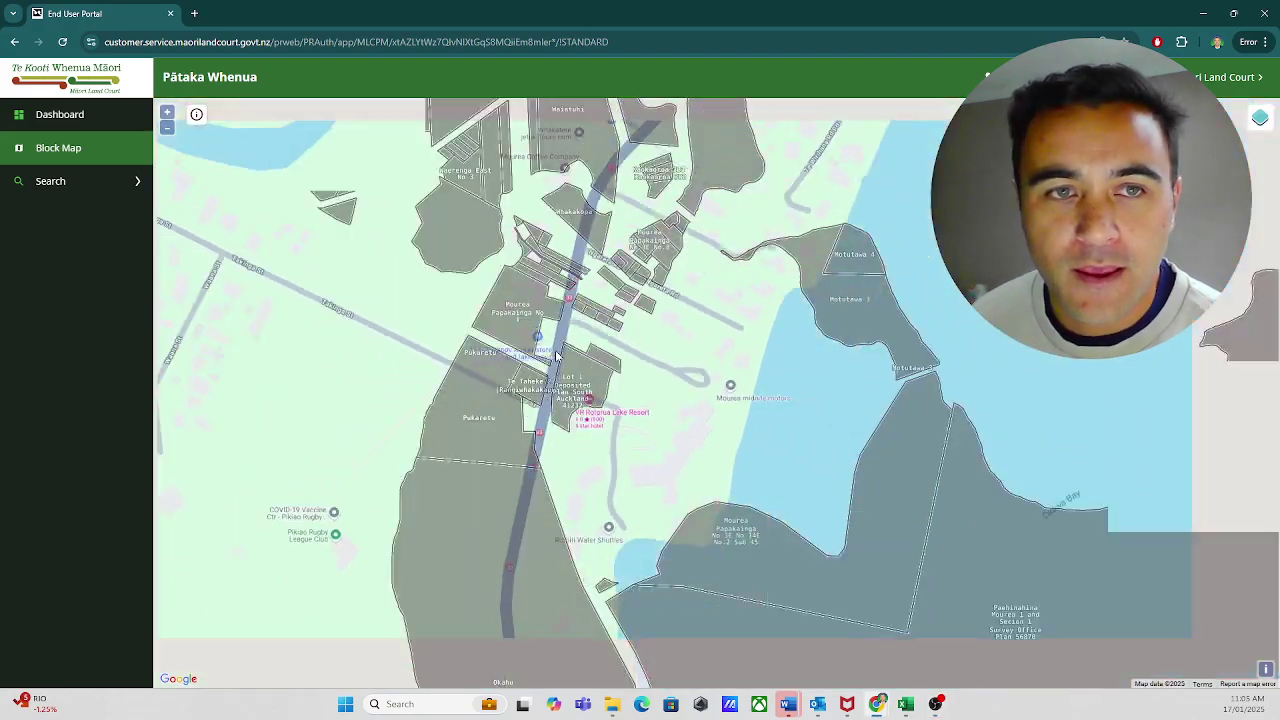
scroll(588, 386, down, 2)
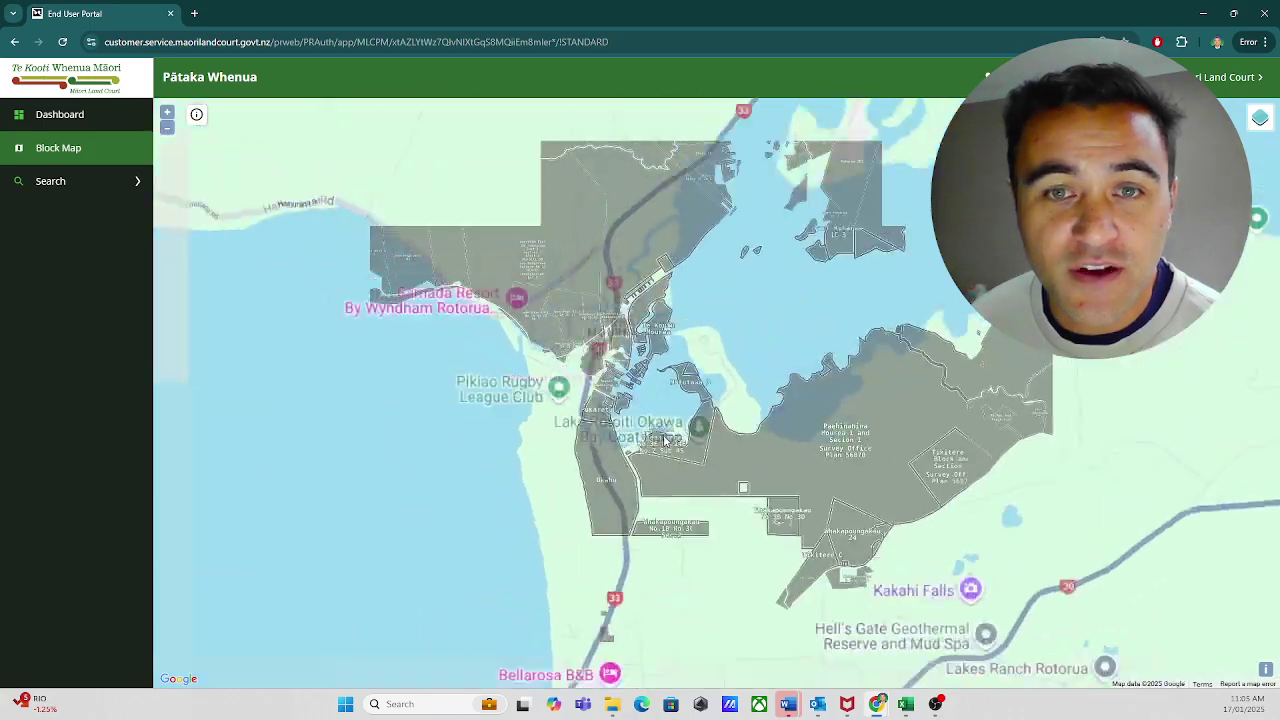
drag(806, 437, 586, 364)
scroll(679, 441, down, 1)
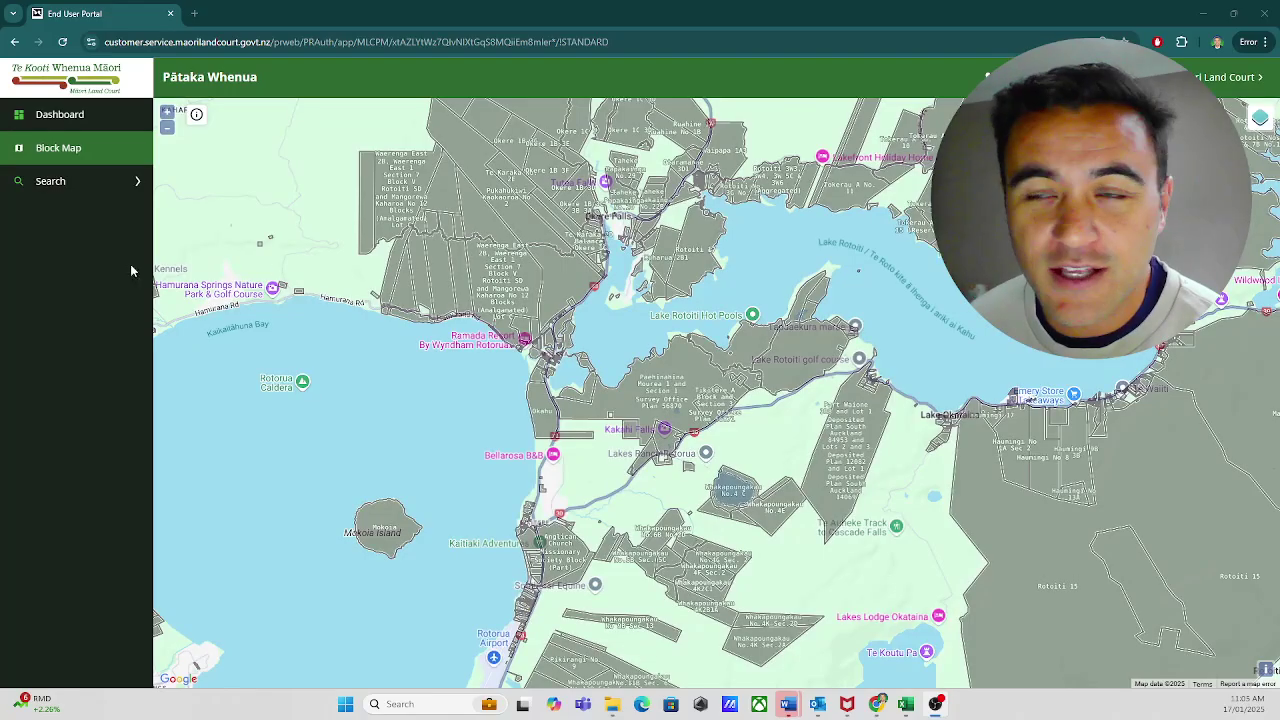
Locate the Werangaokapu No 2 block on the Waikato River near Tuakau and review its summary, from active applications to total owners
scroll(488, 425, down, 5)
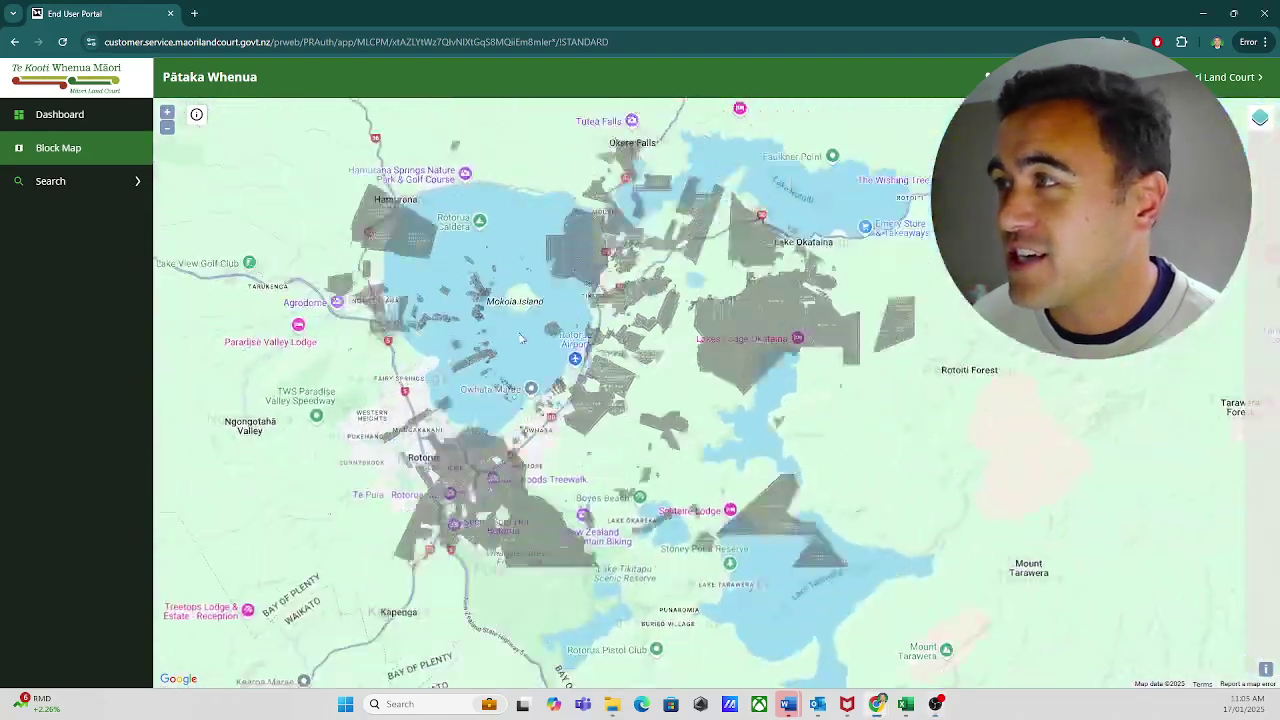
scroll(517, 338, down, 3)
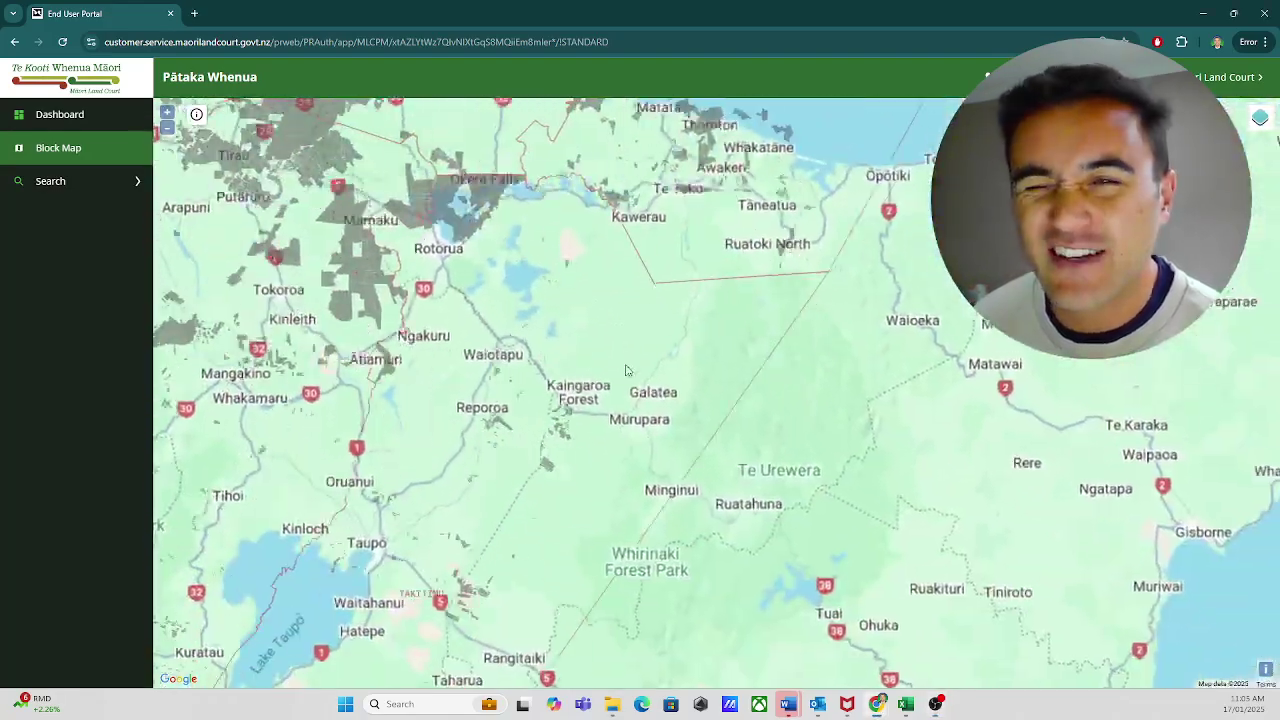
scroll(627, 422, down, 3)
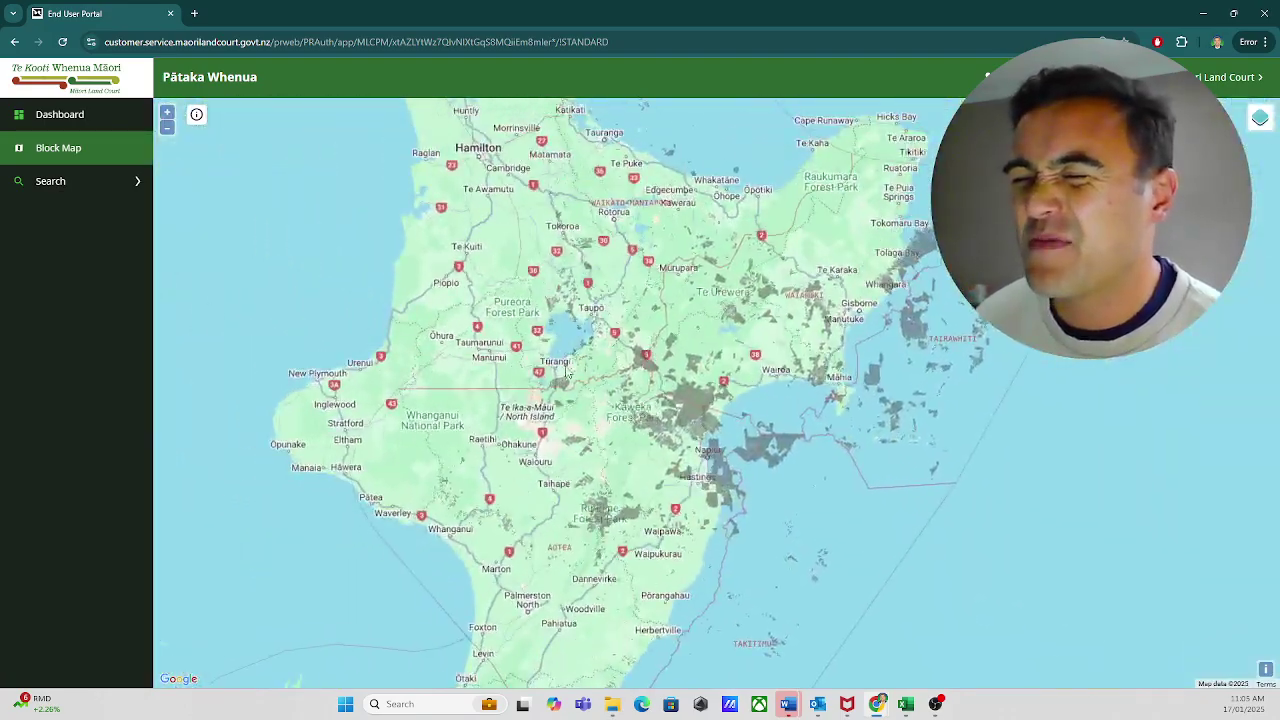
scroll(520, 400, down, 1)
scroll(527, 336, up, 1)
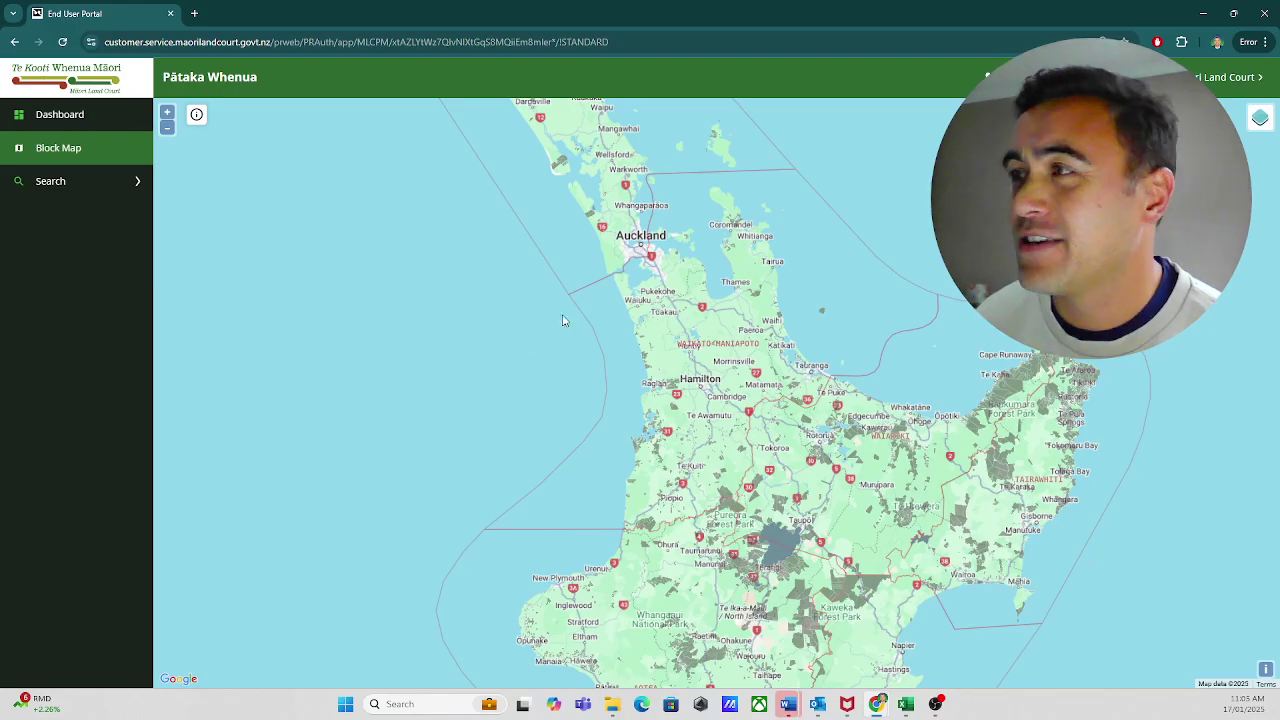
scroll(668, 292, up, 2)
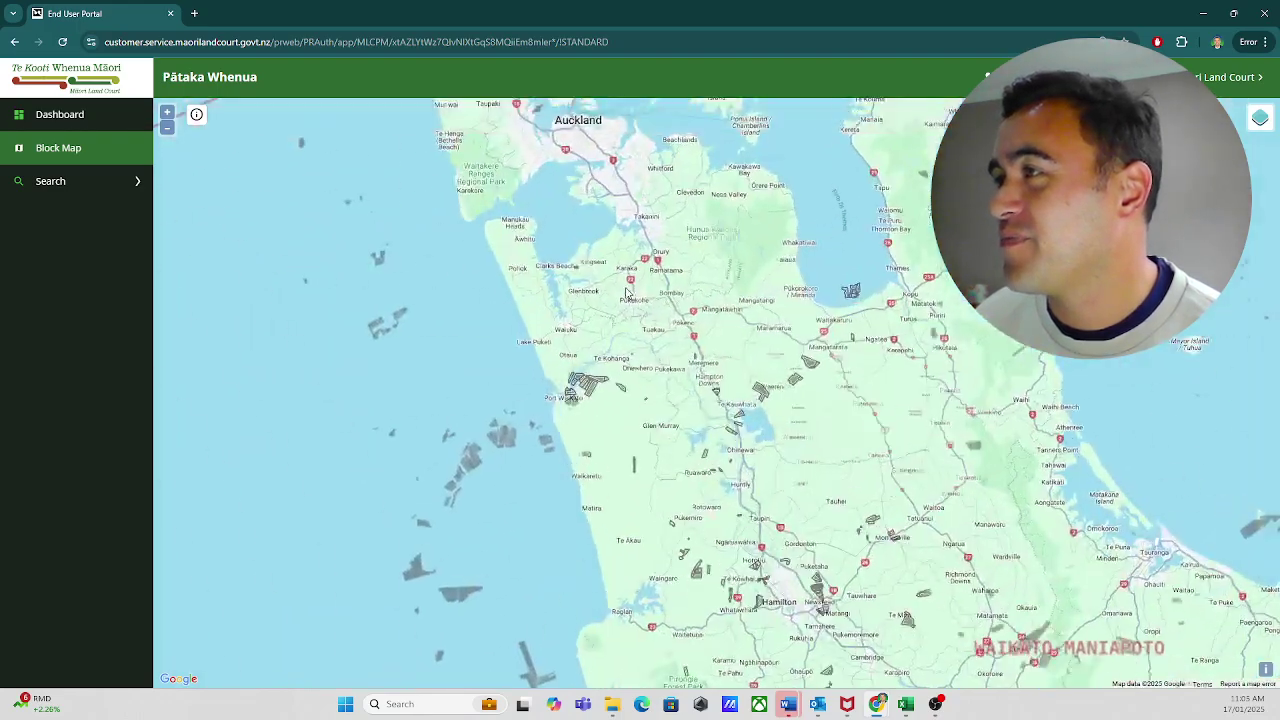
scroll(625, 292, up, 4)
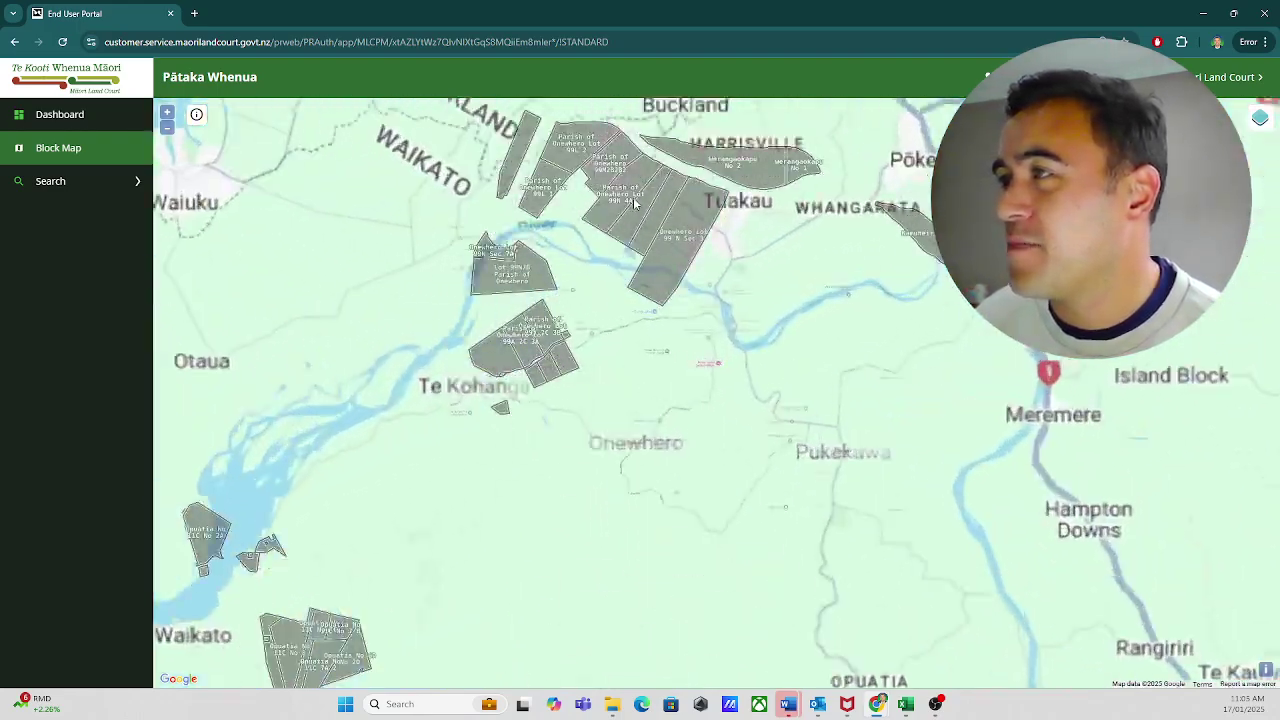
drag(633, 201, 505, 314)
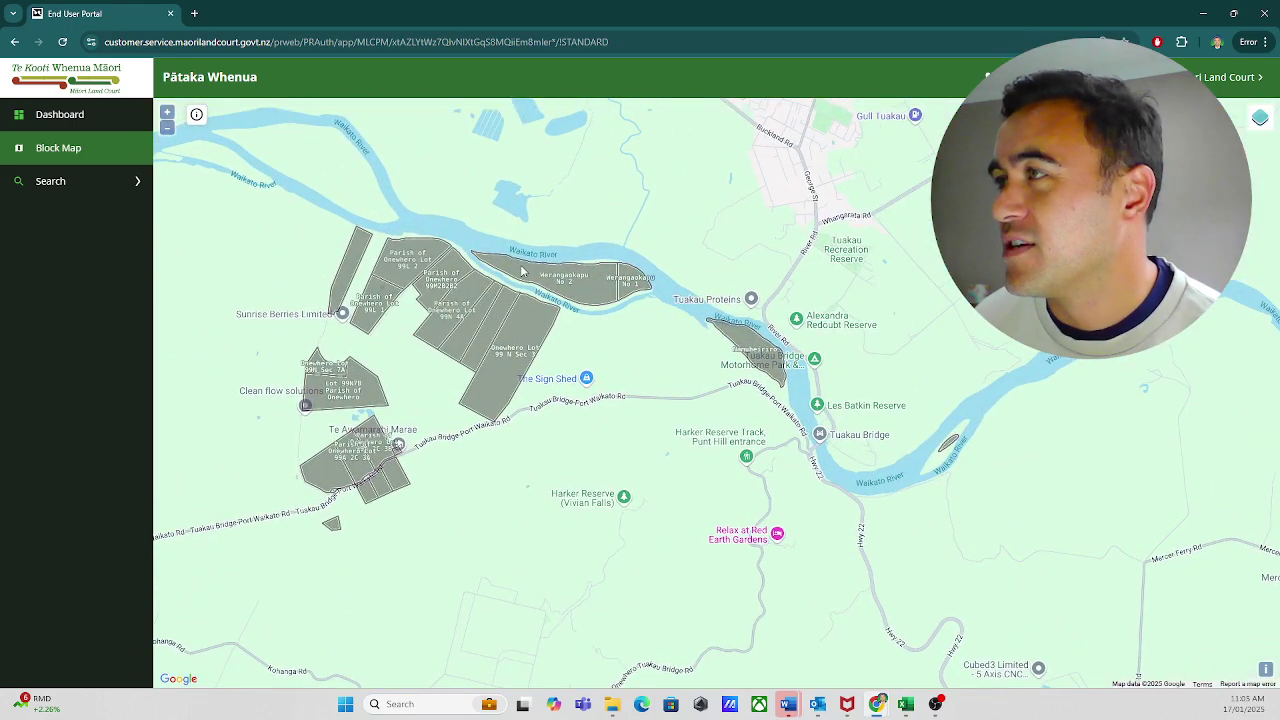
scroll(568, 278, up, 1)
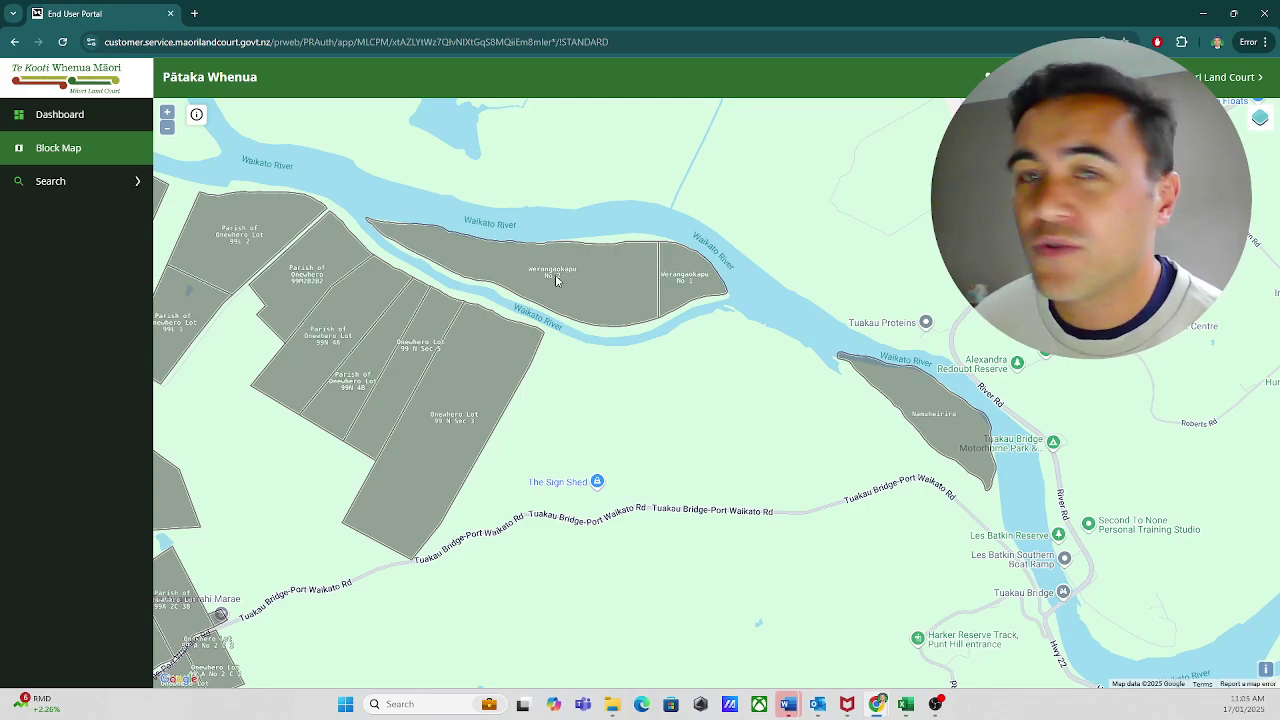
click(557, 281)
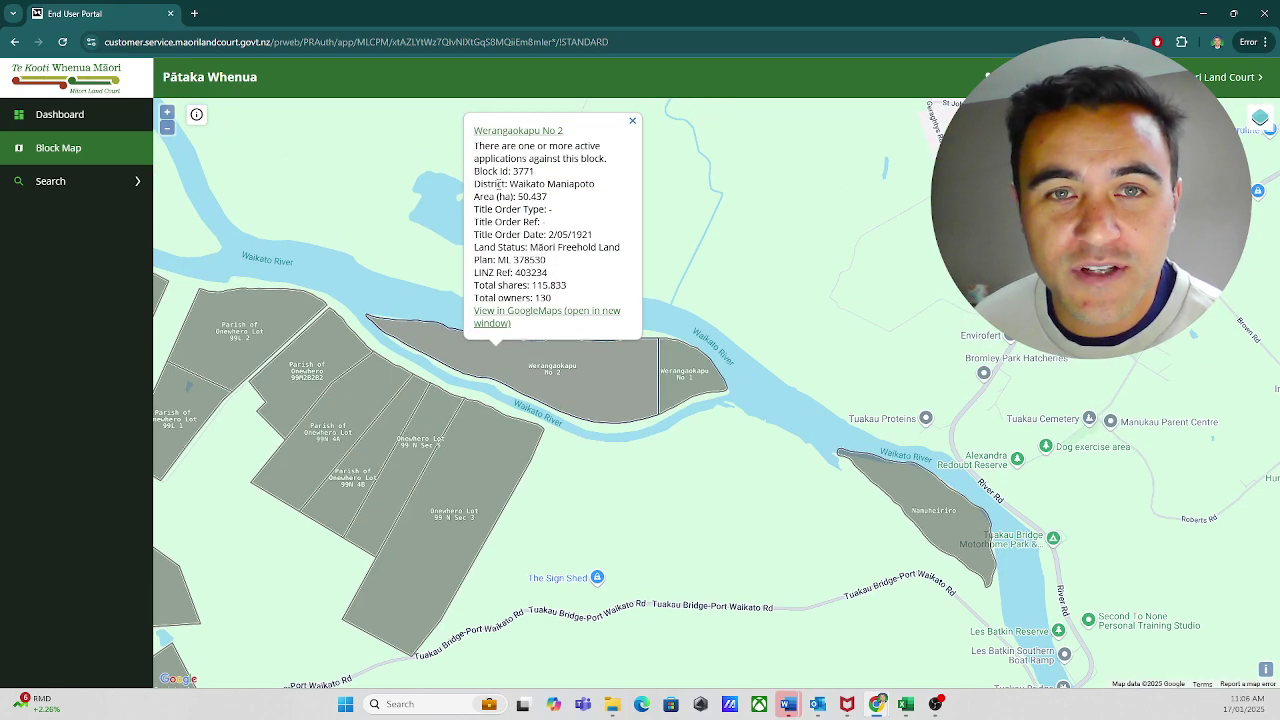
drag(485, 146, 560, 298)
click(560, 298)
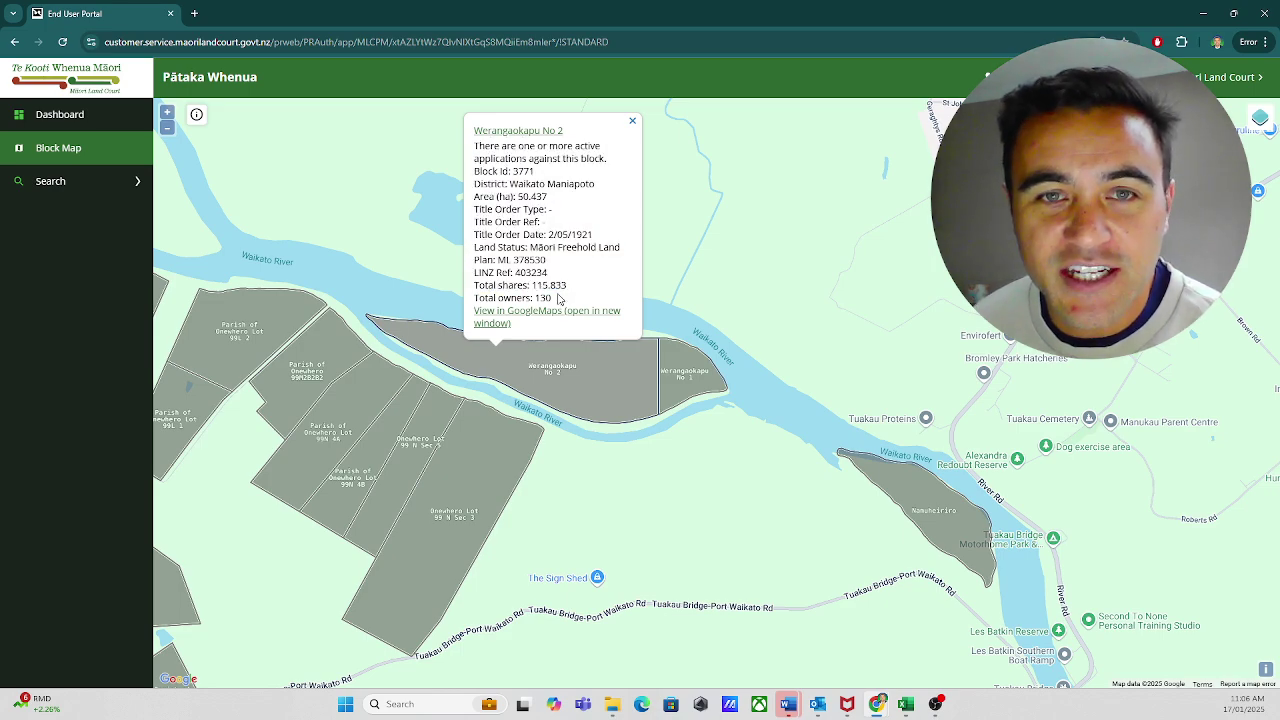
Open the full details of Werangaokapu No 2 and review its owner details, area details and block shape
click(496, 135)
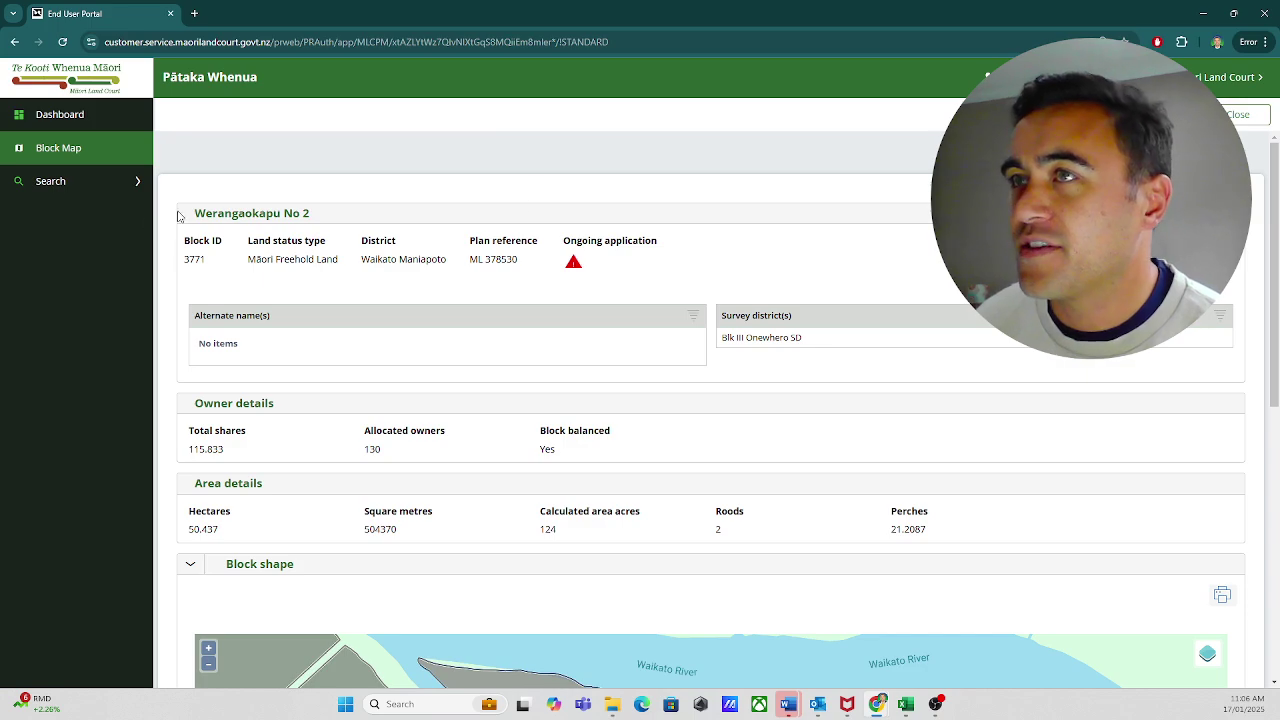
scroll(167, 226, down, 2)
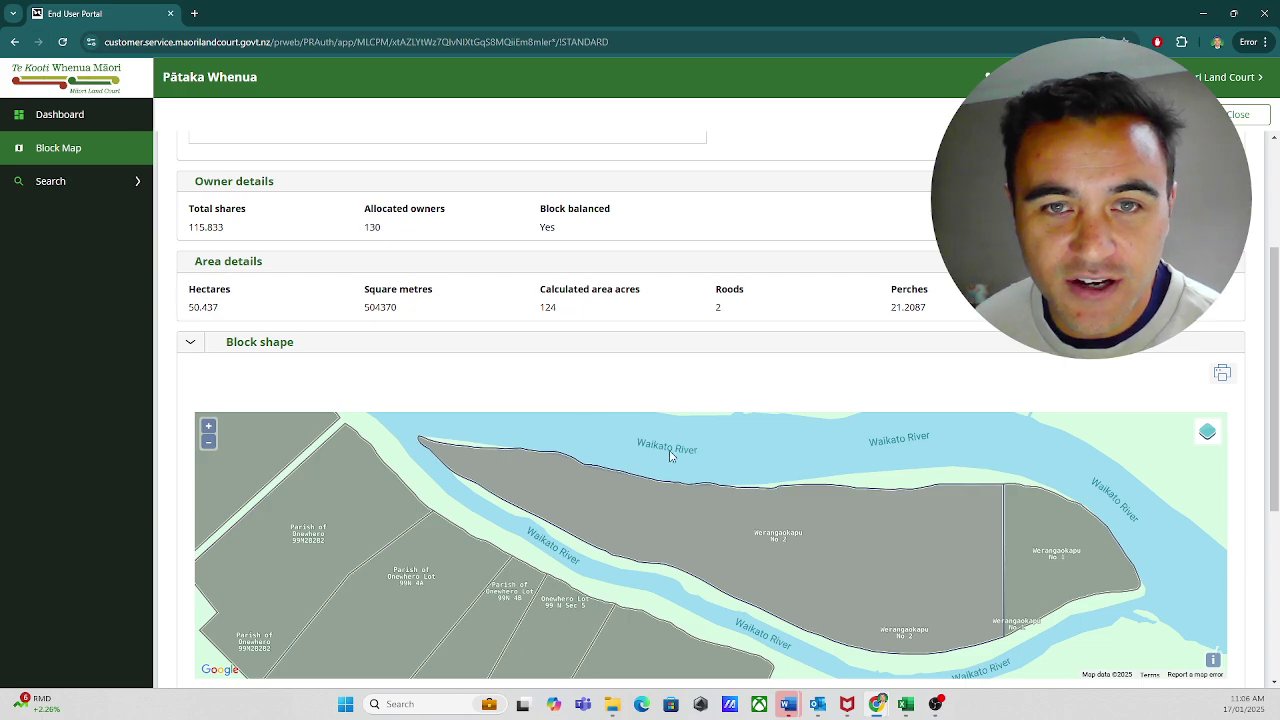
scroll(363, 429, up, 1)
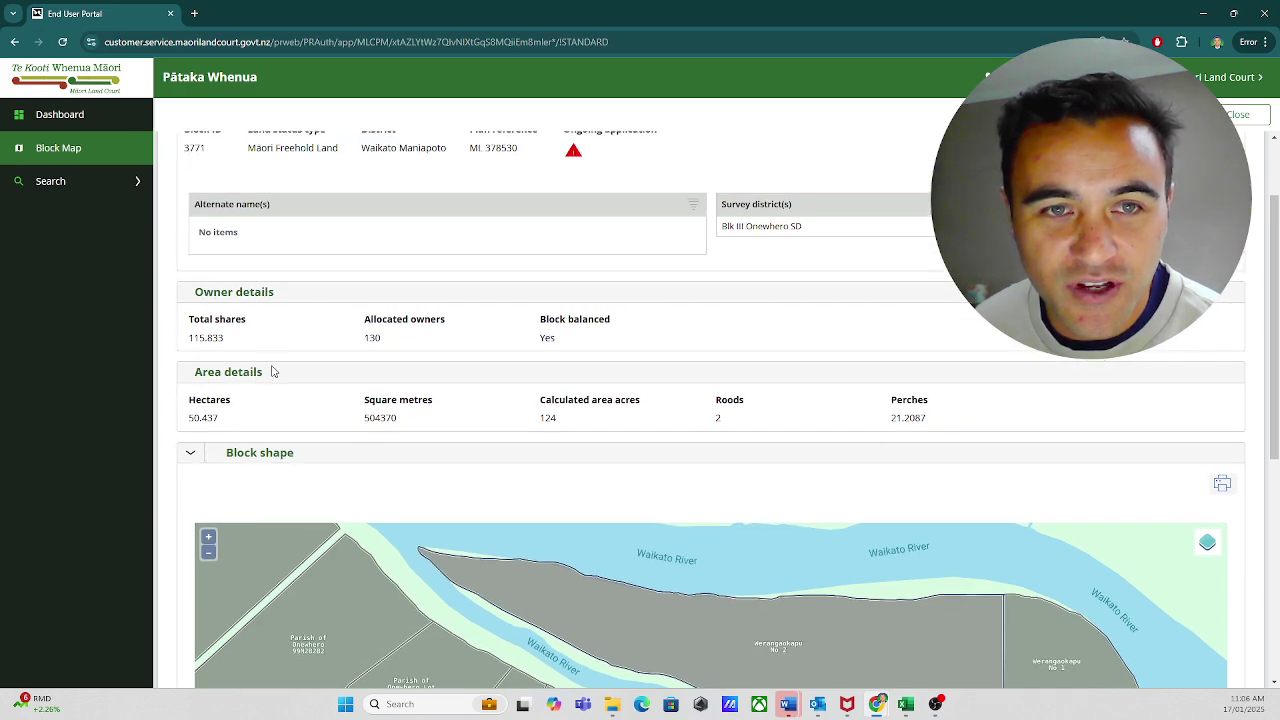
drag(221, 327, 189, 320)
click(222, 340)
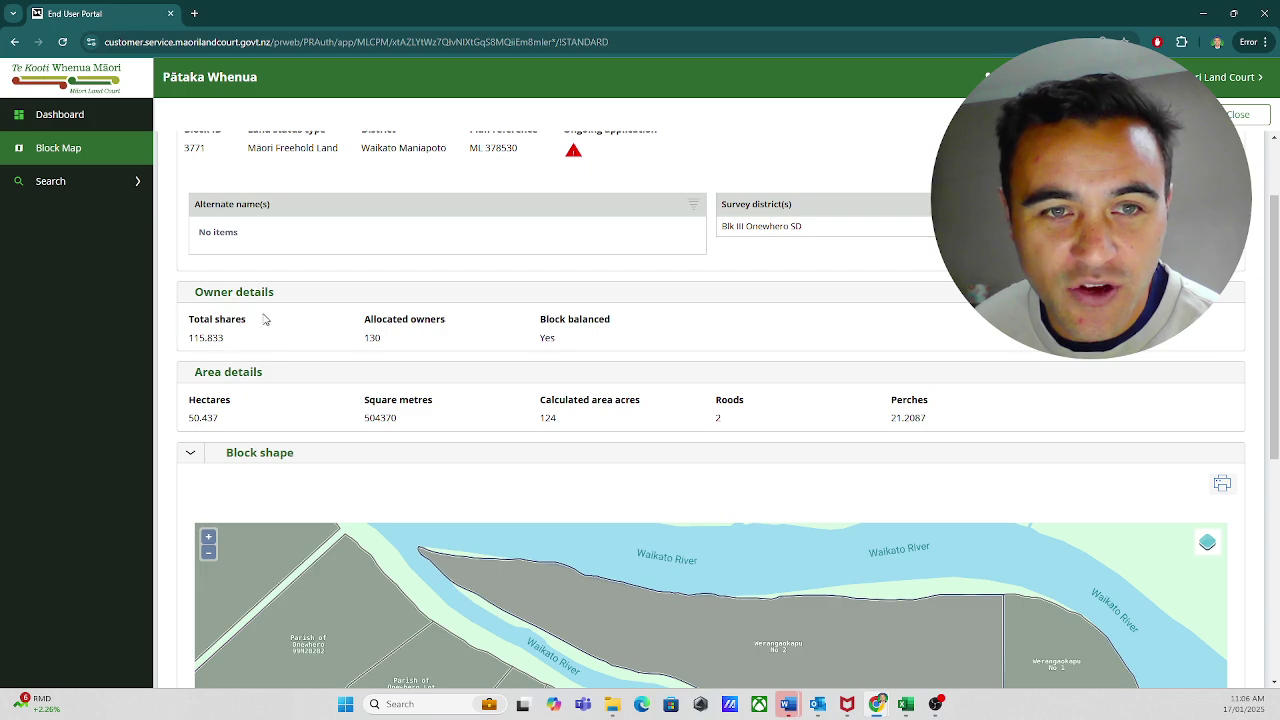
drag(203, 400, 266, 408)
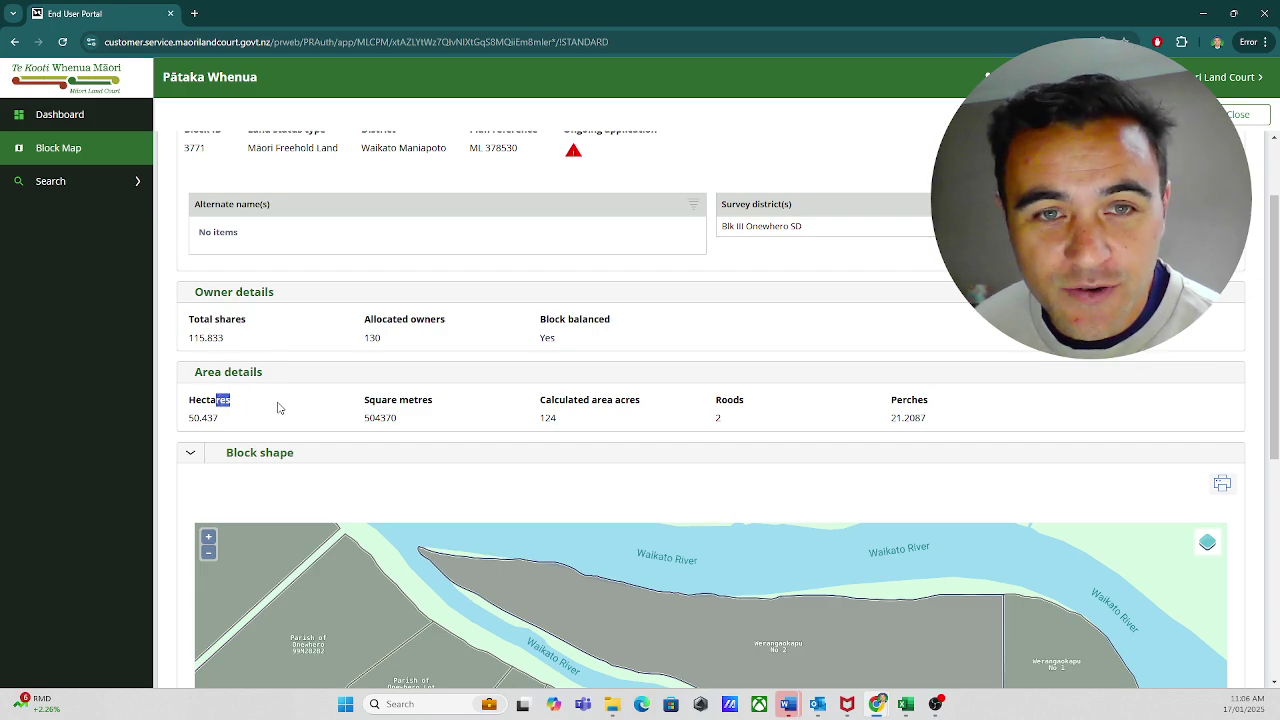
click(289, 397)
scroll(250, 380, down, 3)
scroll(188, 380, down, 3)
scroll(170, 470, up, 9)
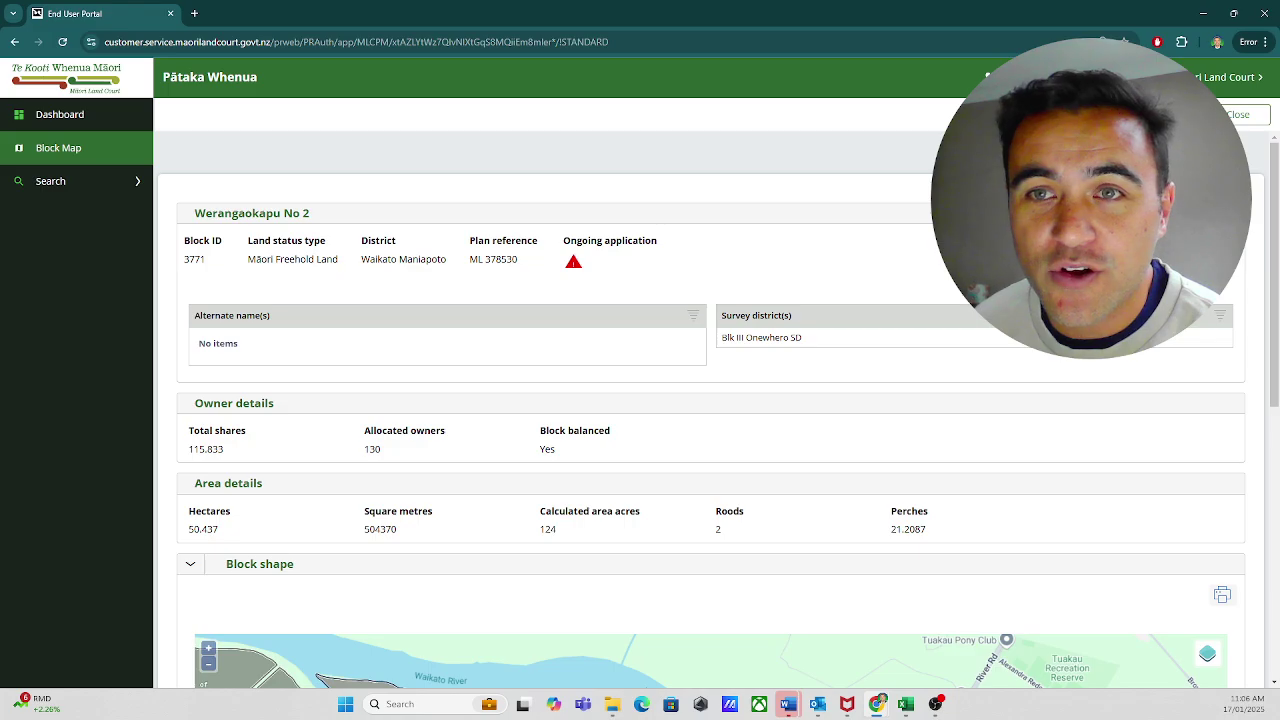
Close the block record and open the full details of the small Allotment 51 Parish of Onewhero block south of Tuakau Bridge-Port Waikato Rd
click(1238, 114)
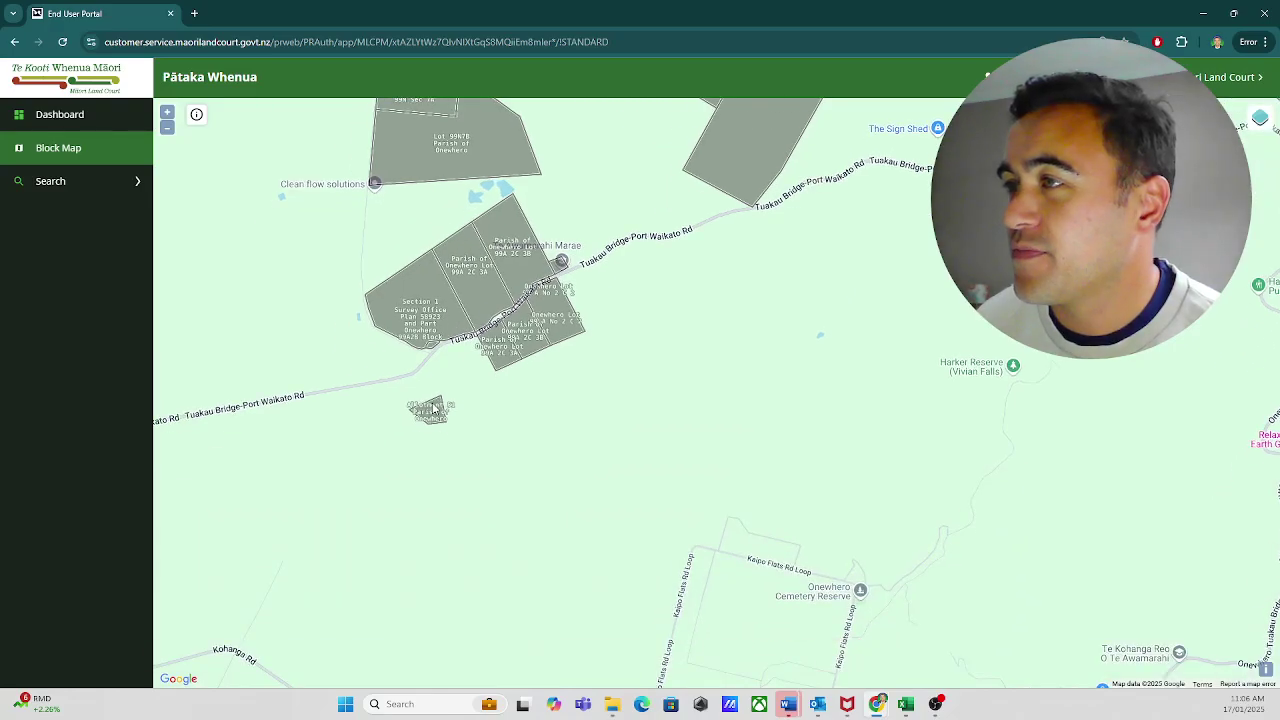
click(430, 424)
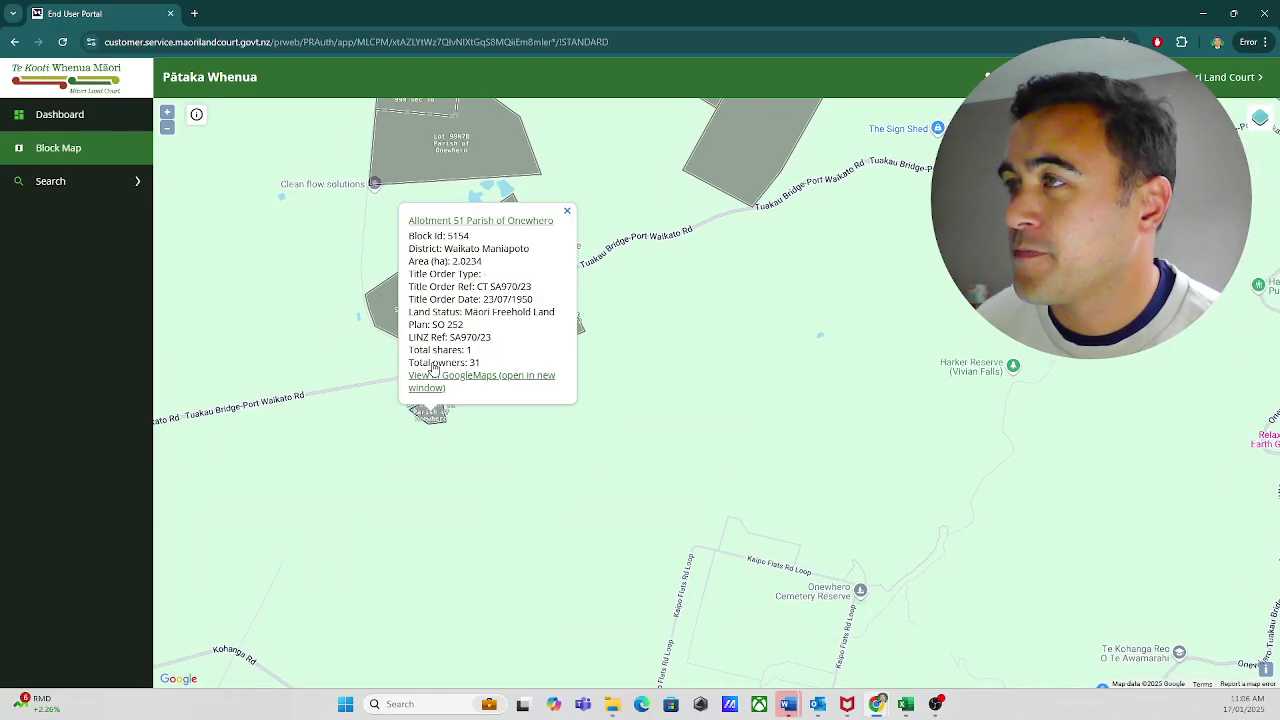
click(447, 222)
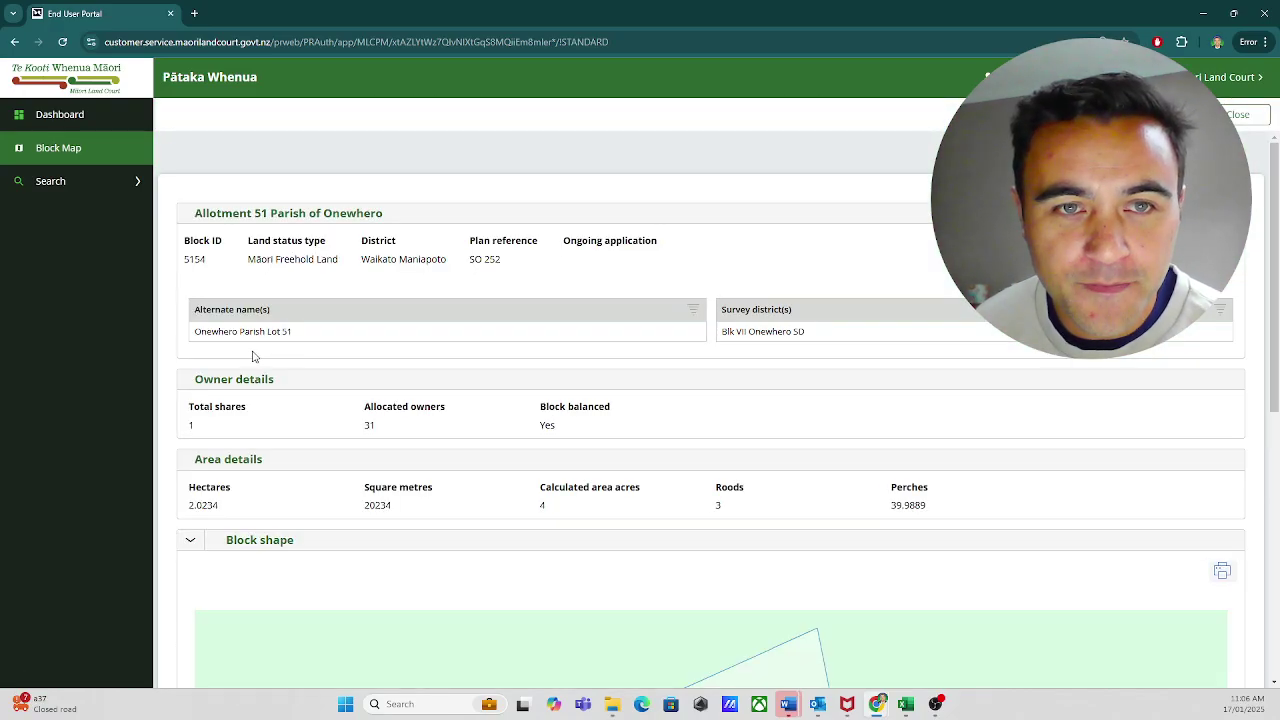
Expand the block's Land Administrator and Ownership sections and read through both pages of the owner list
scroll(171, 329, down, 5)
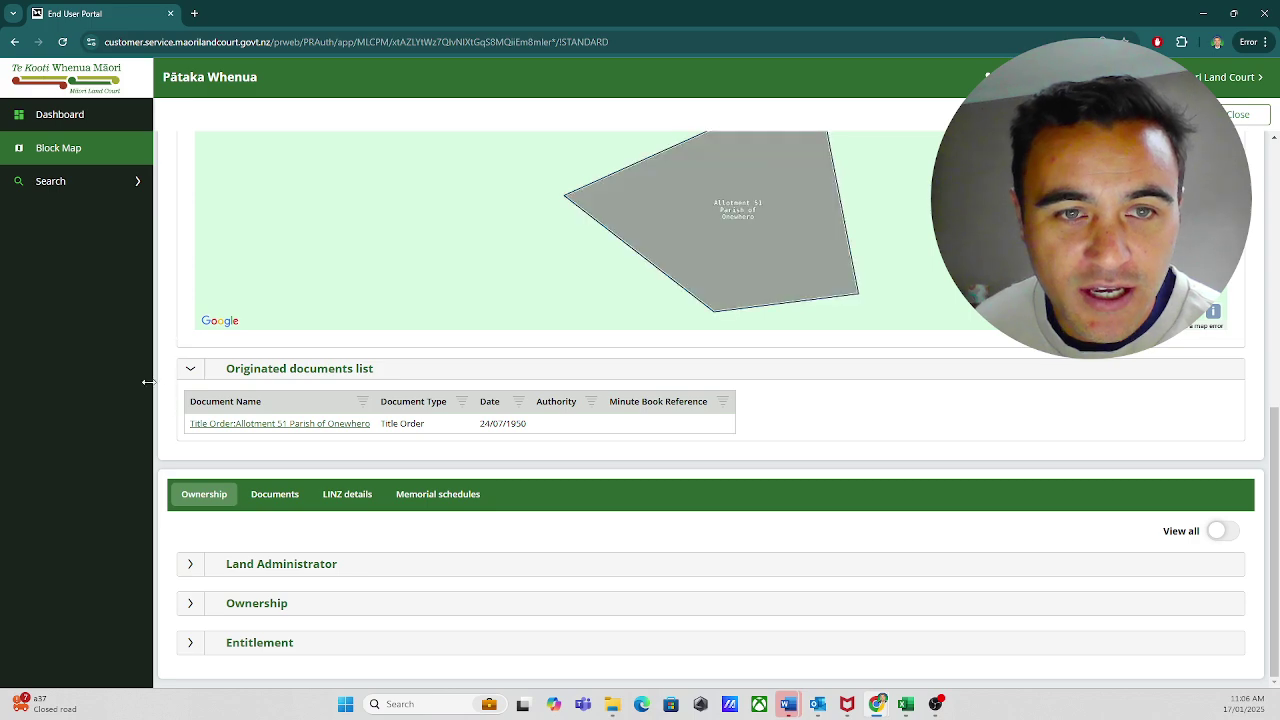
click(203, 557)
scroll(171, 544, down, 1)
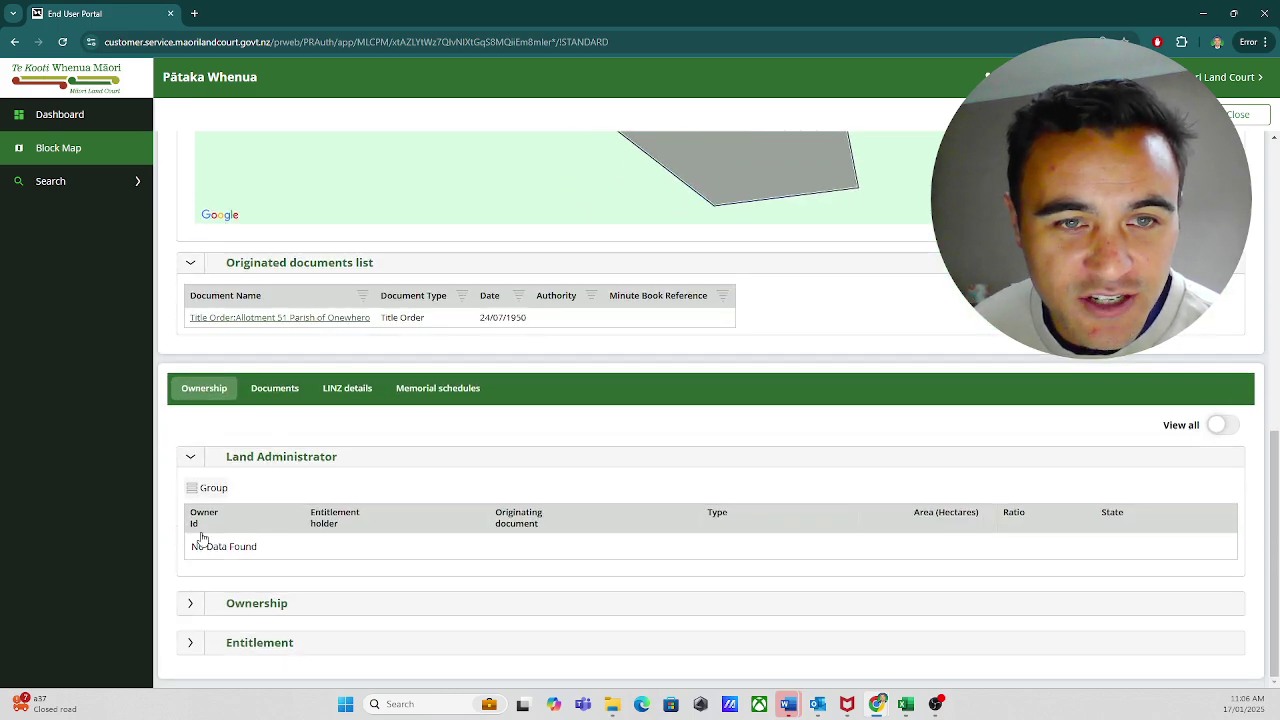
click(205, 603)
scroll(170, 550, down, 3)
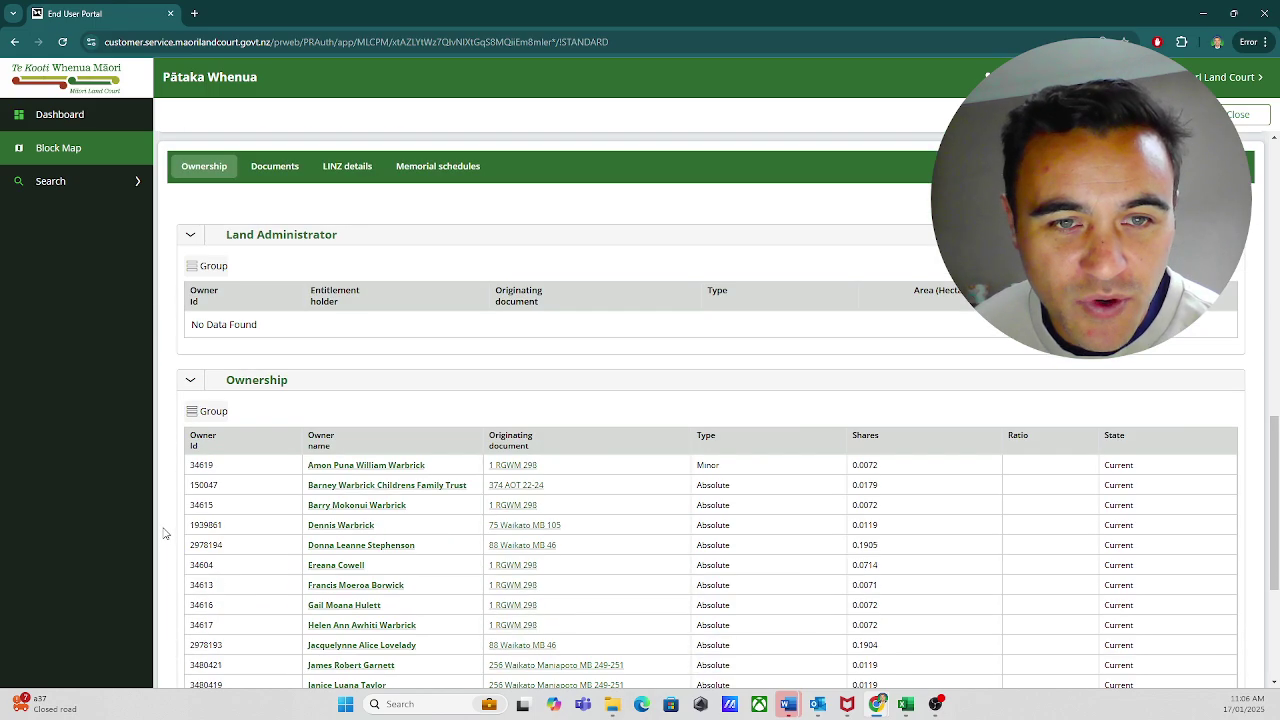
scroll(167, 527, down, 2)
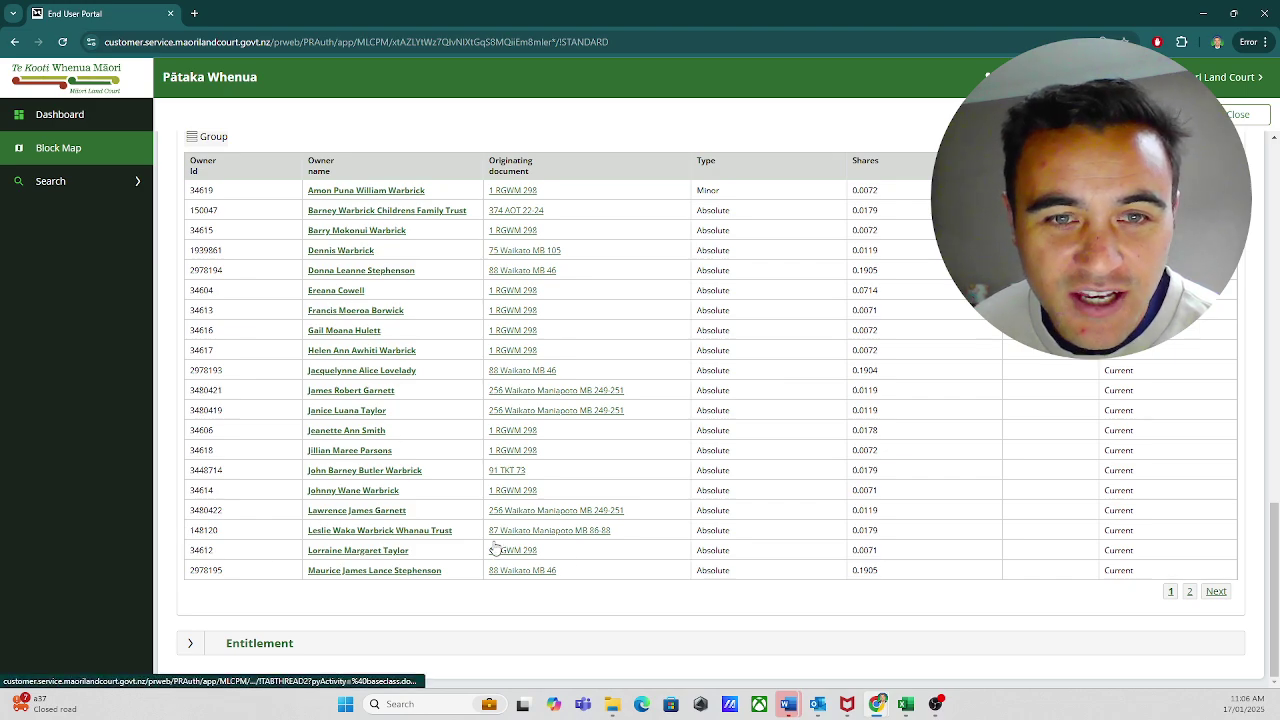
click(1215, 591)
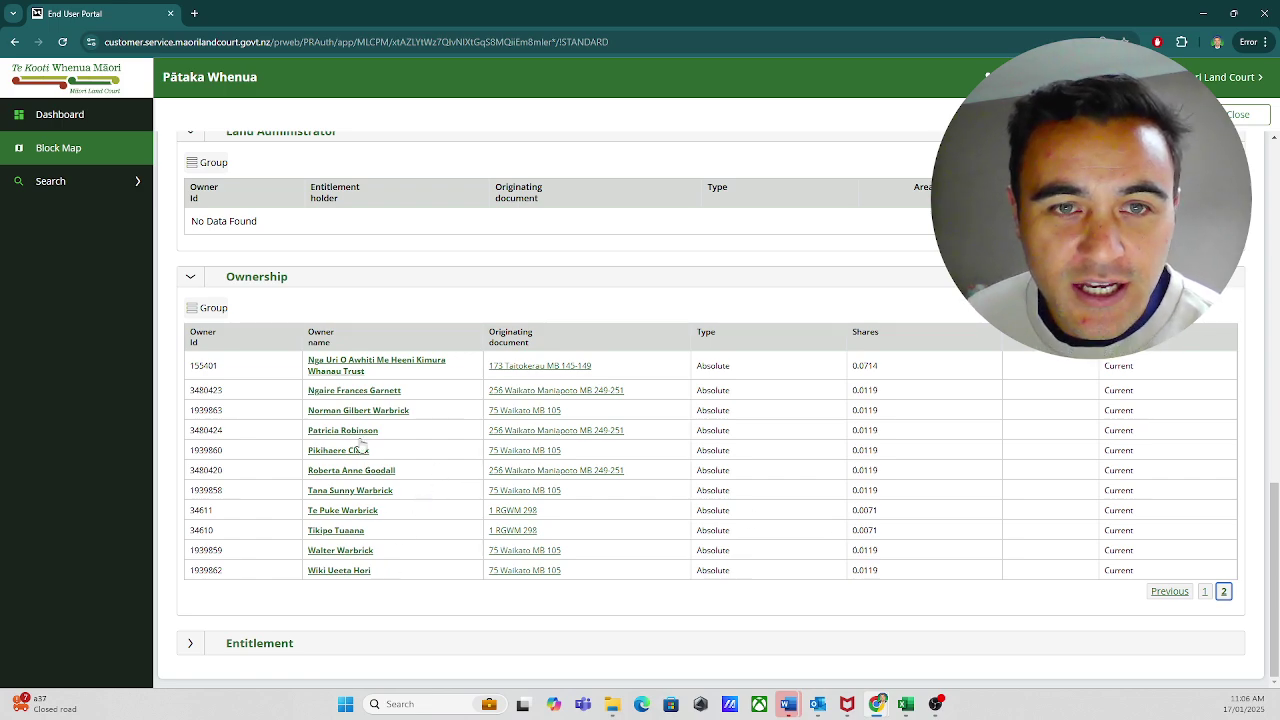
Open the whānau trust listed first on the second page of owners and review its responsible trustees
click(360, 372)
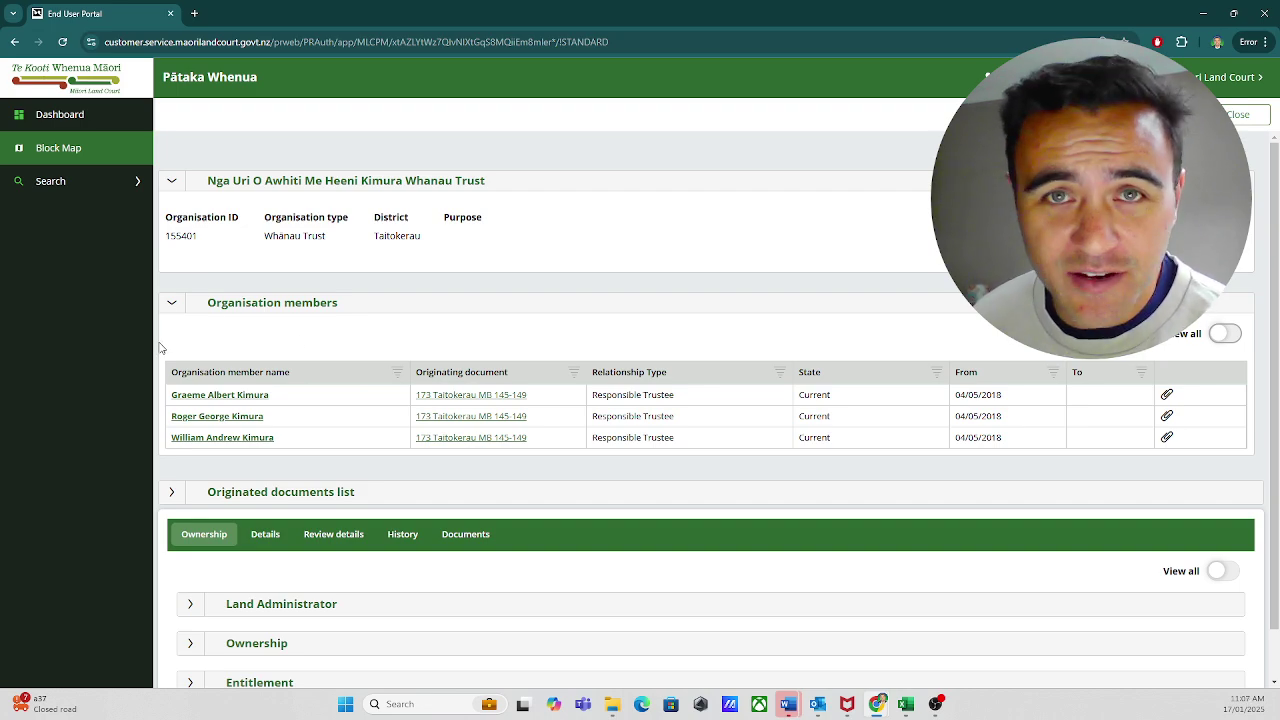
scroll(160, 347, down, 2)
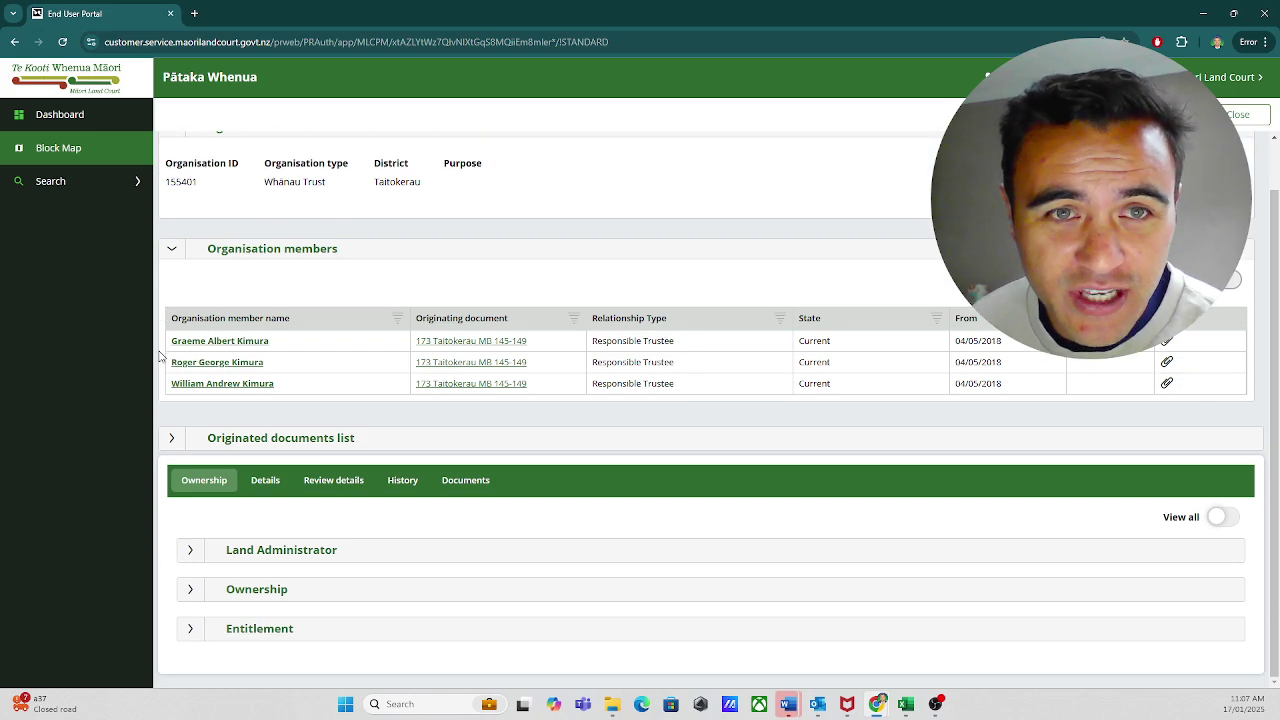
scroll(160, 352, up, 2)
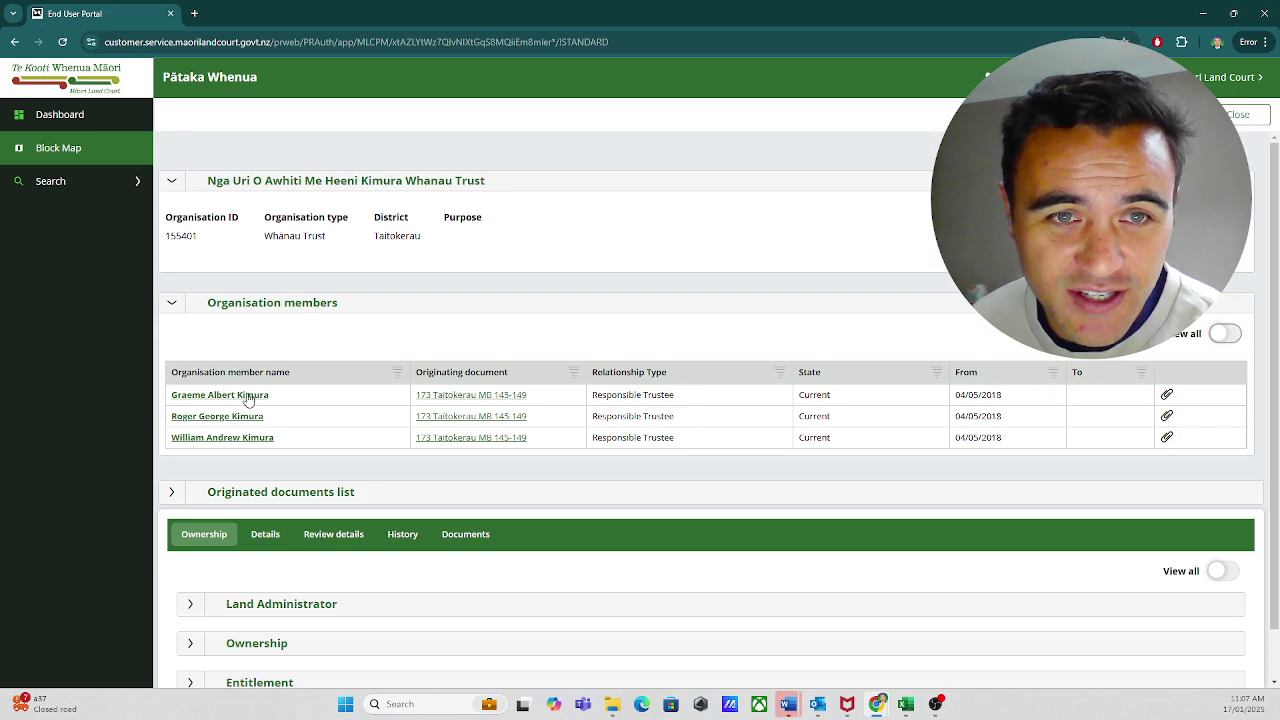
Return to the block map, dismiss the block search instructions and examine the land blocks from the Bay of Plenty to Hawke's Bay
click(75, 150)
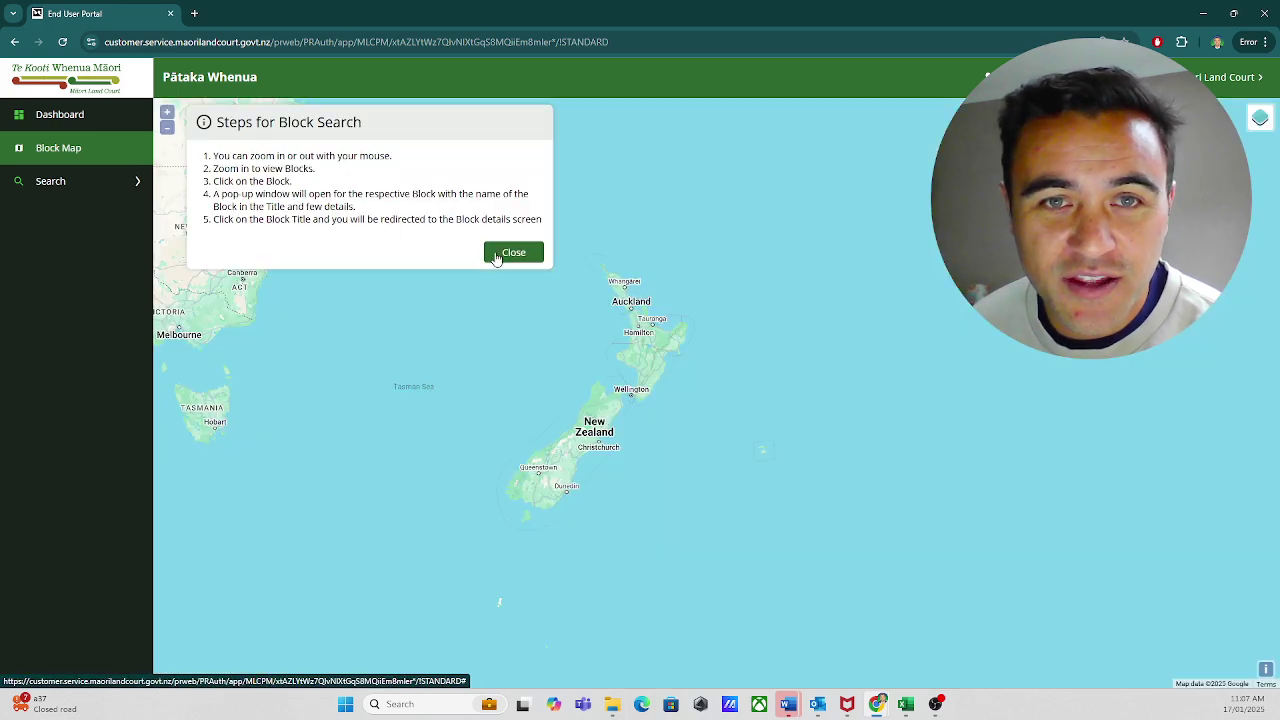
click(513, 252)
scroll(757, 369, up, 4)
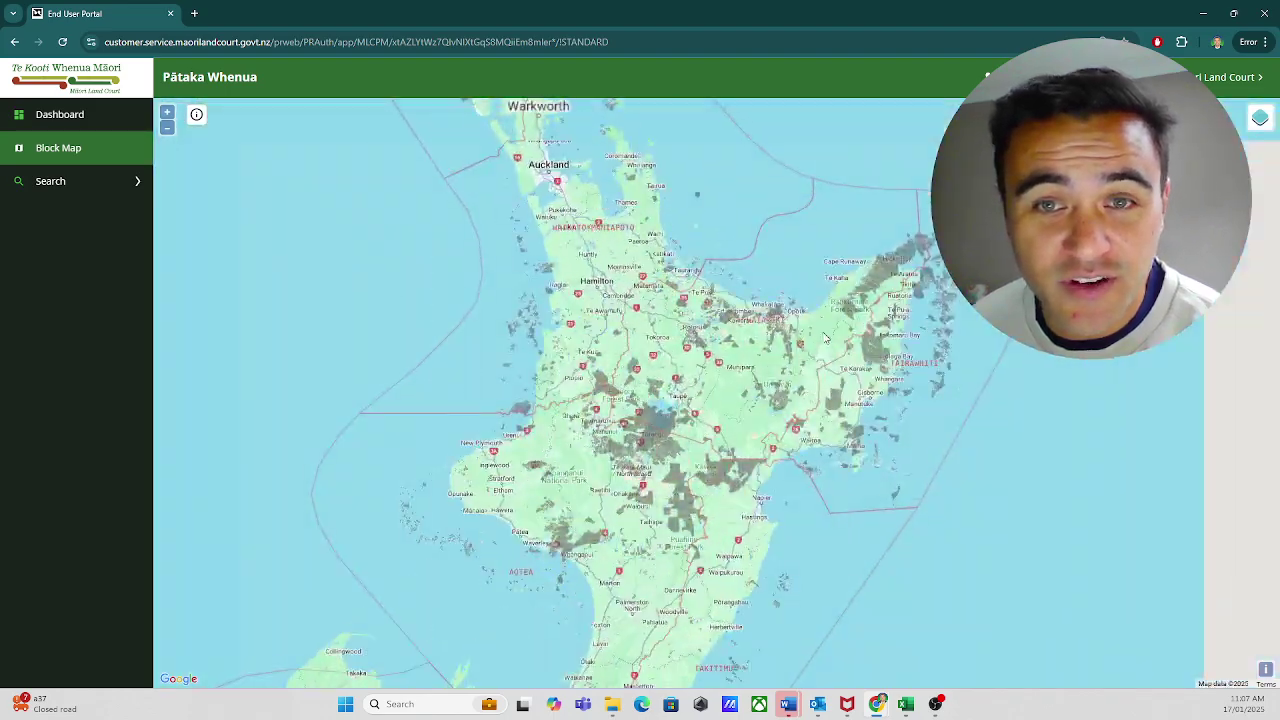
scroll(826, 335, up, 4)
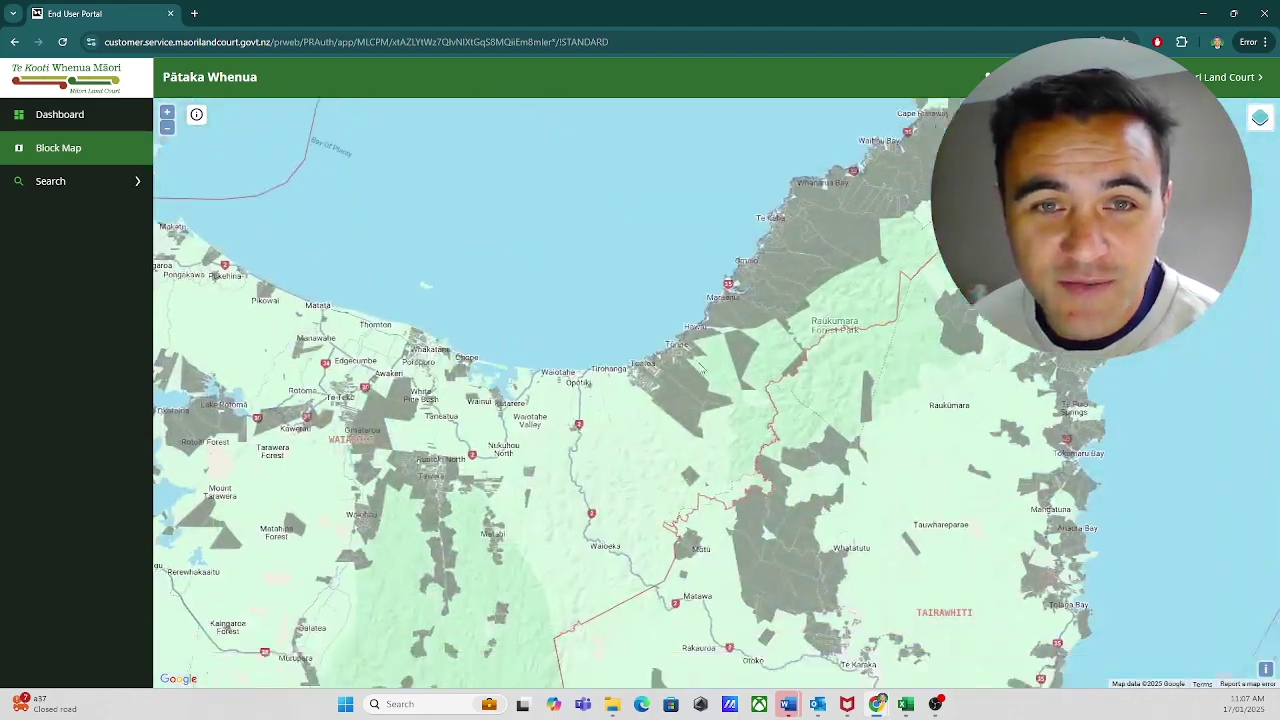
scroll(703, 342, down, 1)
scroll(593, 348, up, 1)
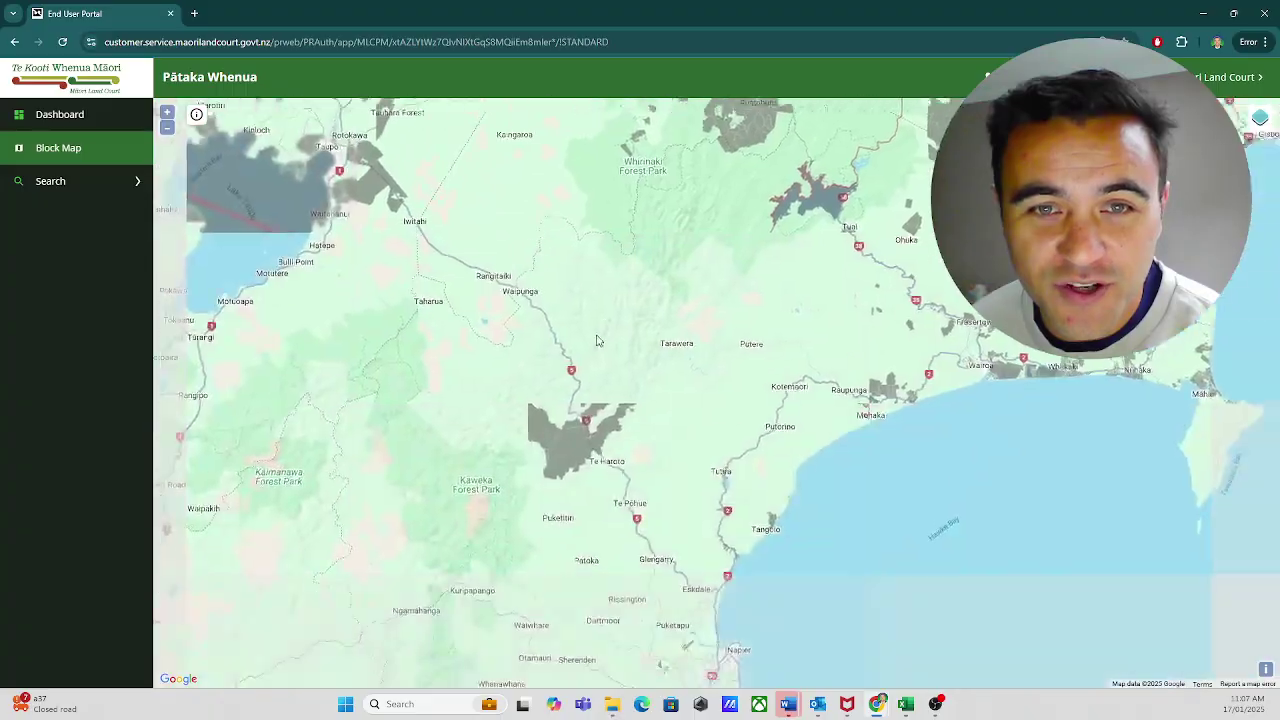
scroll(593, 348, down, 2)
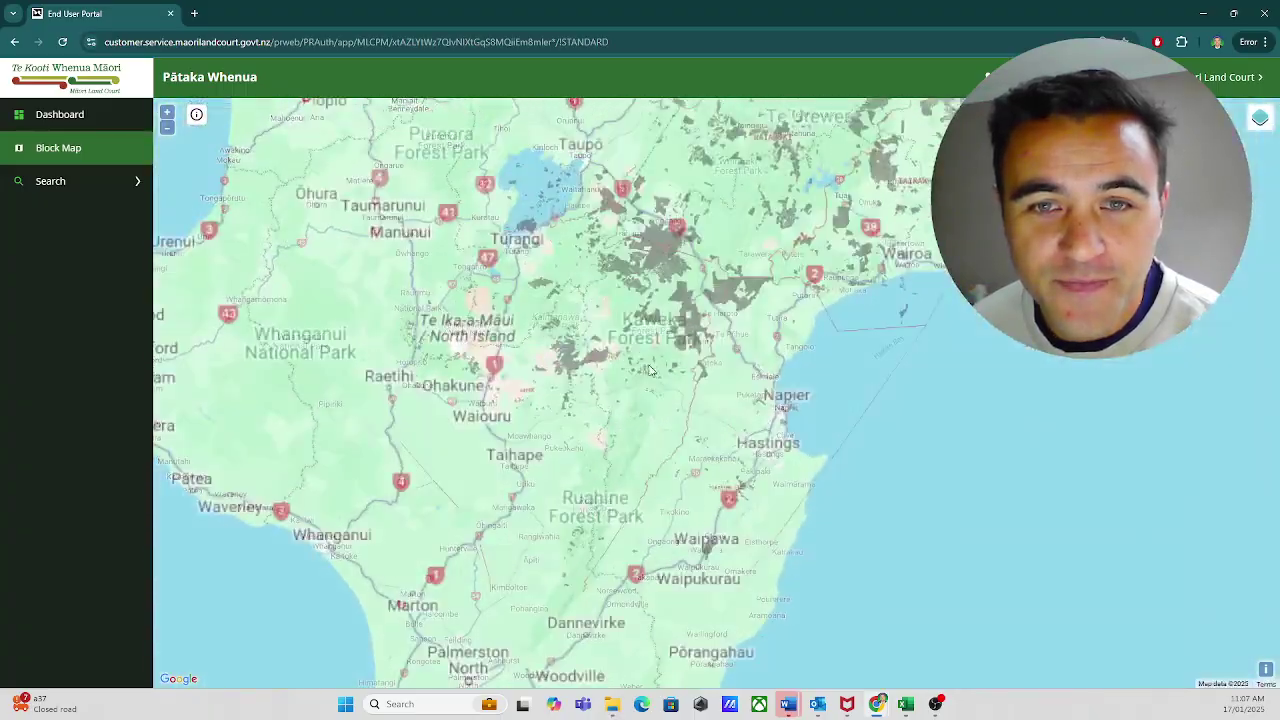
Examine the named land blocks at the top of the South Island, around Whangarae Bay on the Nelson–Marlborough boundary
scroll(651, 371, down, 2)
drag(400, 640, 662, 291)
scroll(662, 291, up, 1)
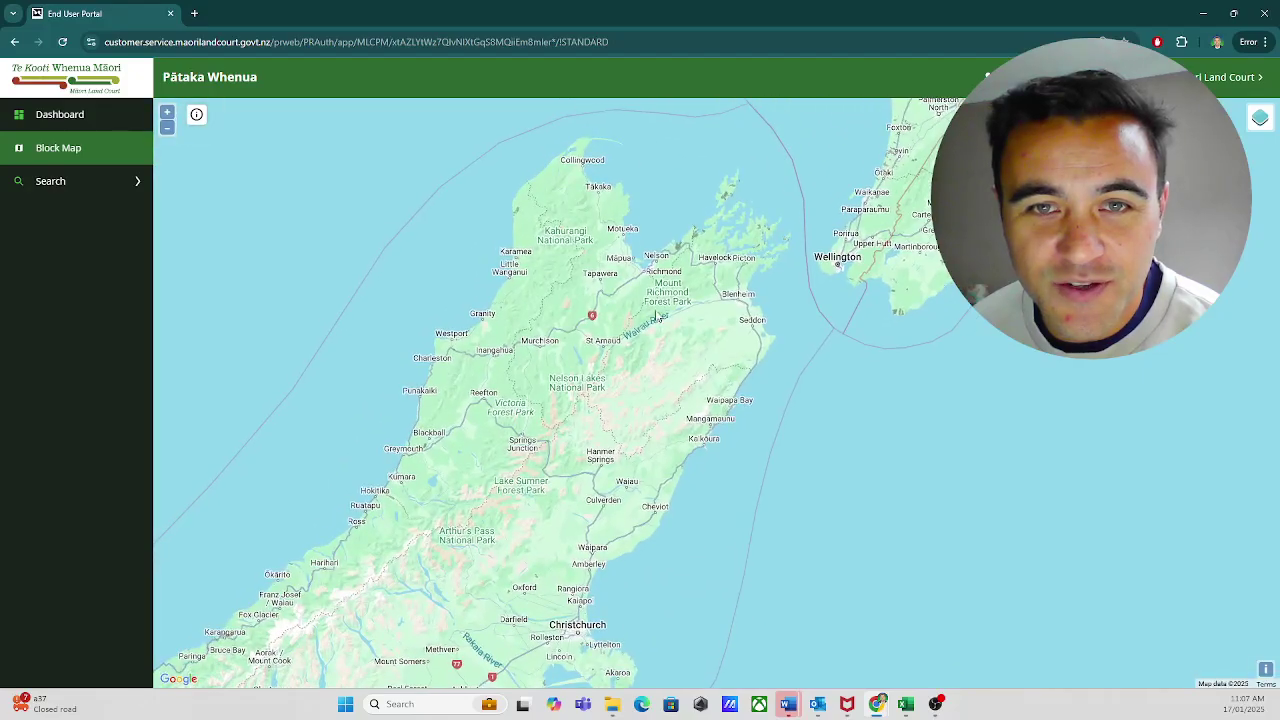
scroll(700, 220, up, 3)
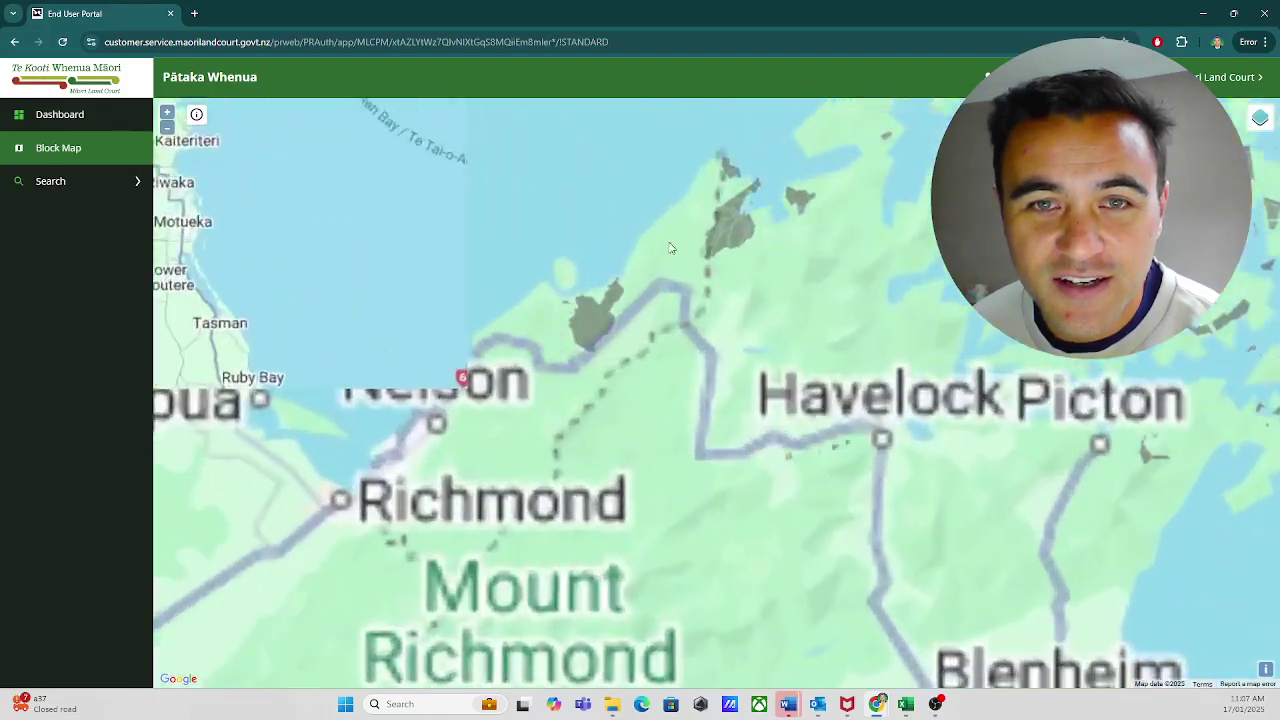
scroll(625, 248, up, 3)
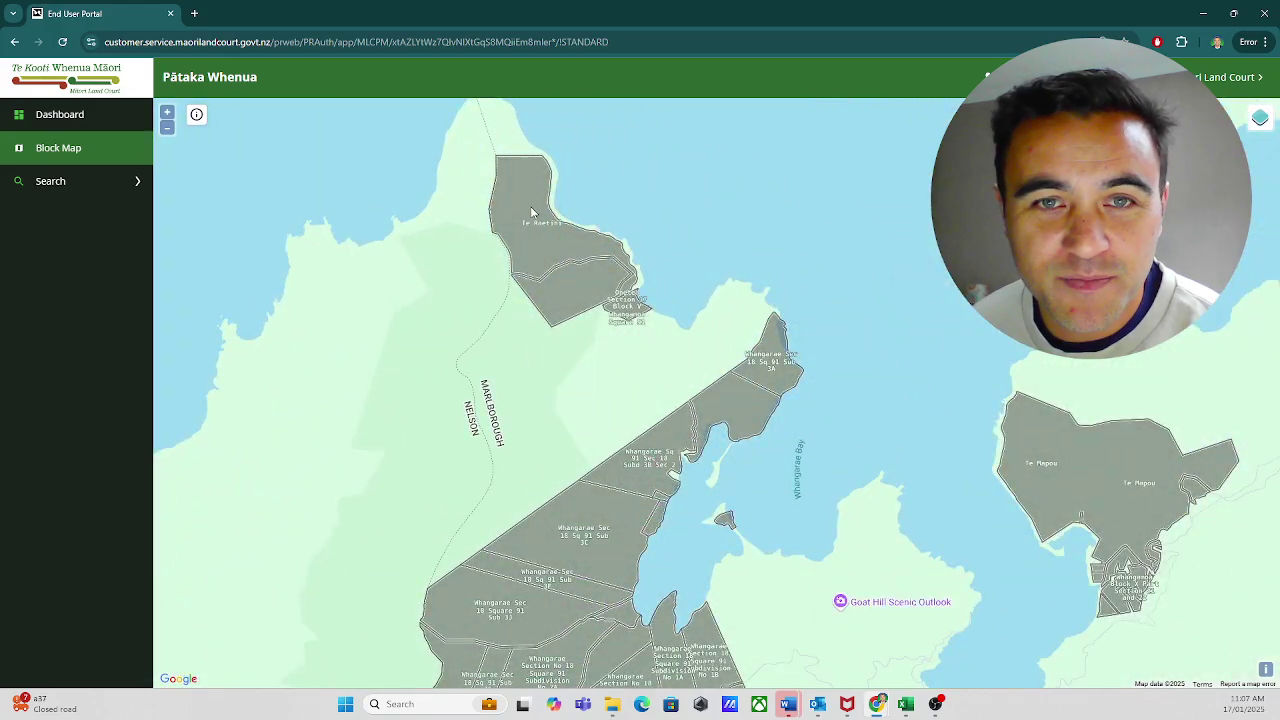
Open the full record of the Te Raetihi block from the map and display its linked documents
click(532, 212)
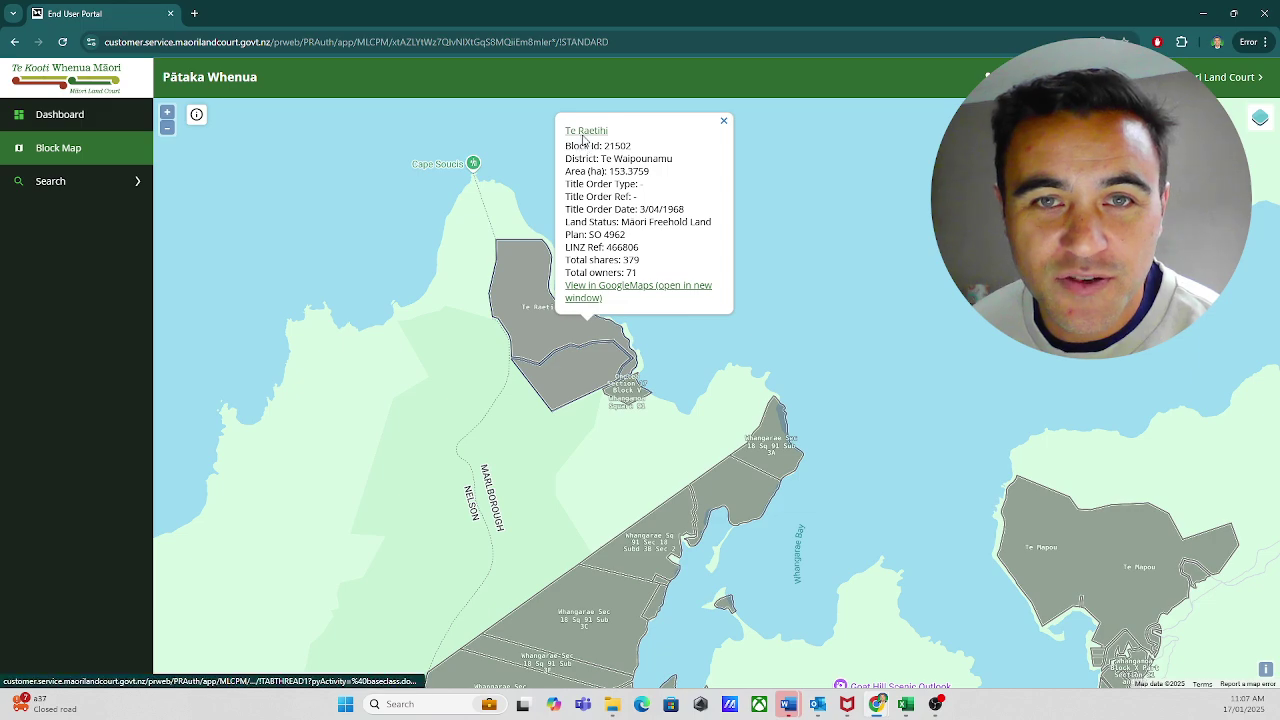
click(585, 140)
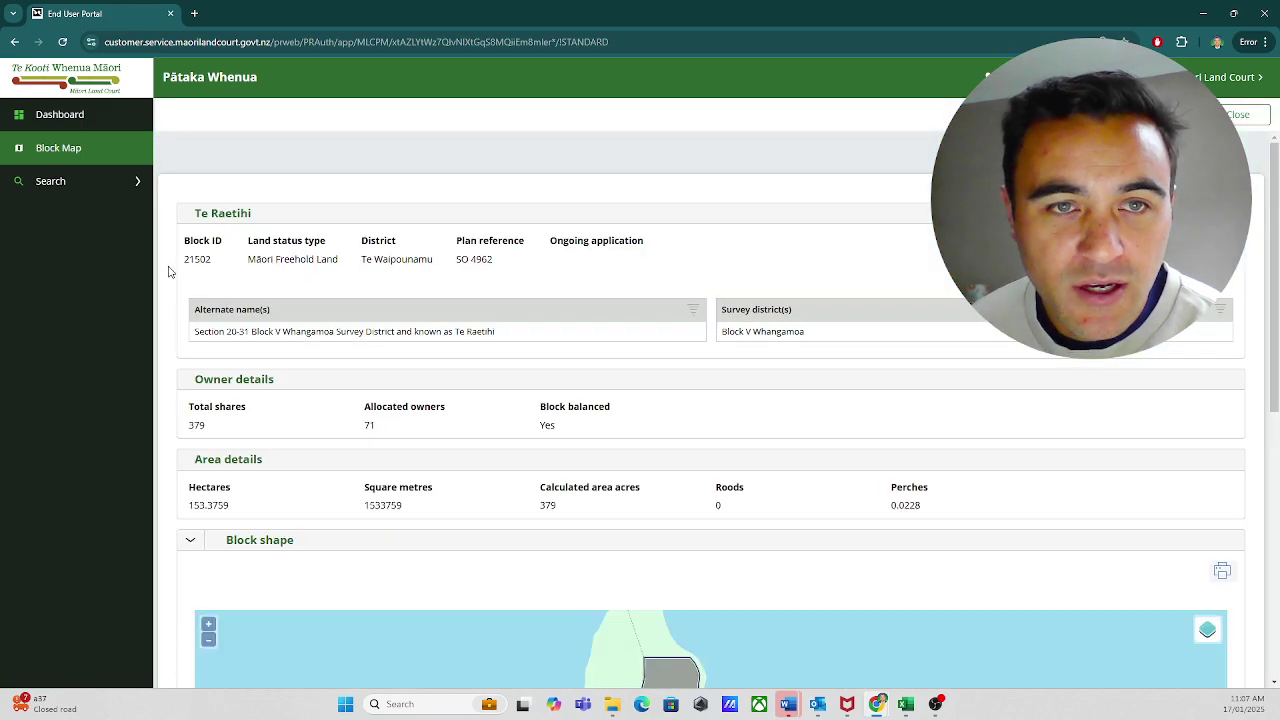
scroll(169, 271, down, 6)
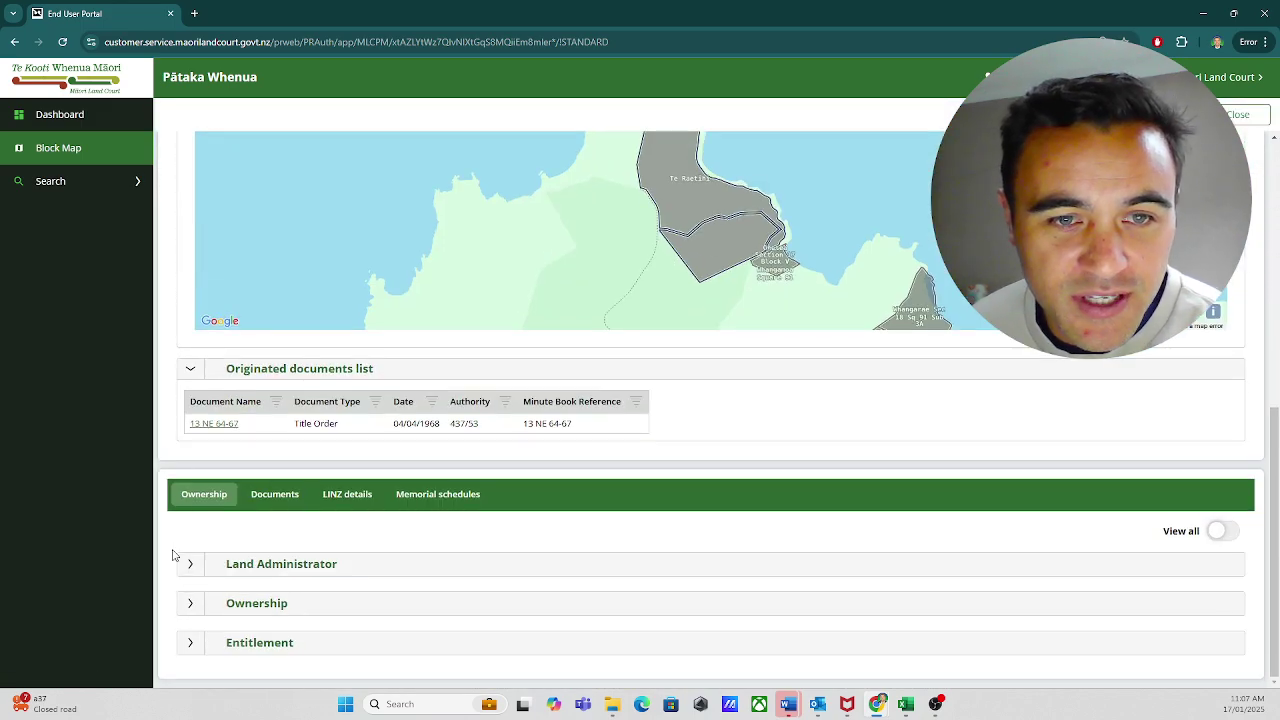
click(268, 495)
scroll(174, 503, down, 1)
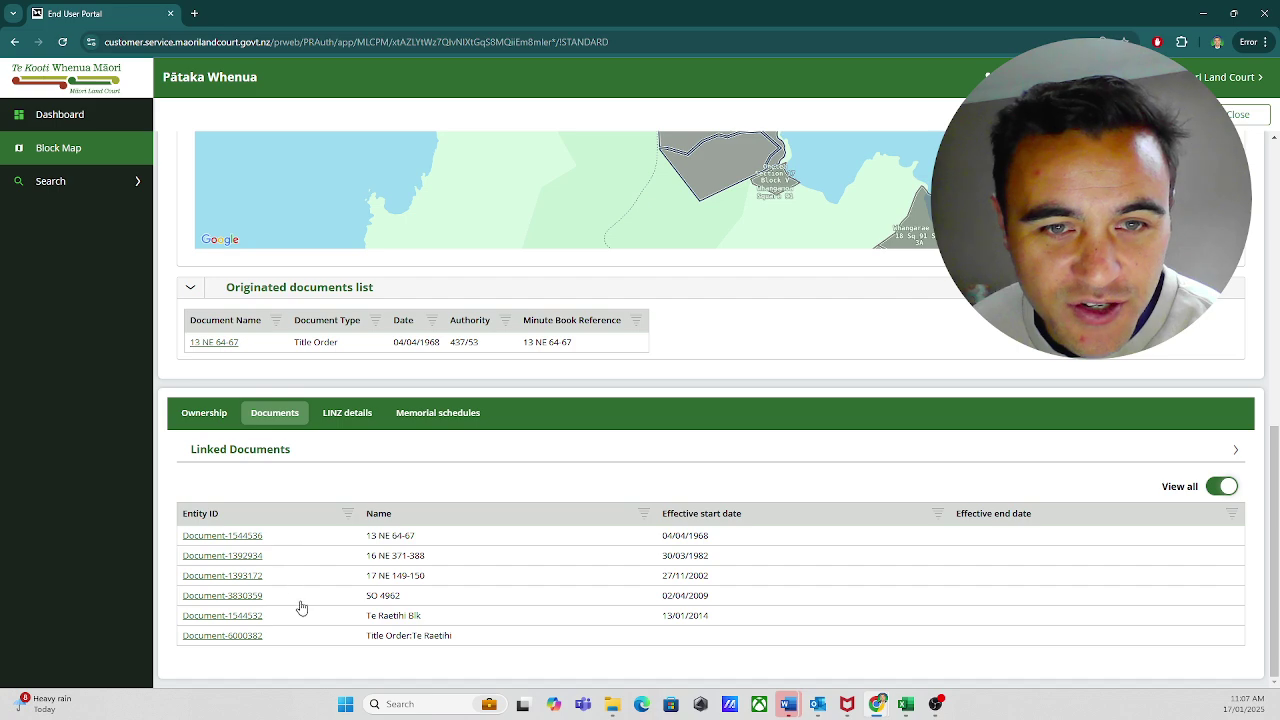
Try to open the linked documents 13 NE 64-67 and SO 4962, returning to the block record after each
click(241, 538)
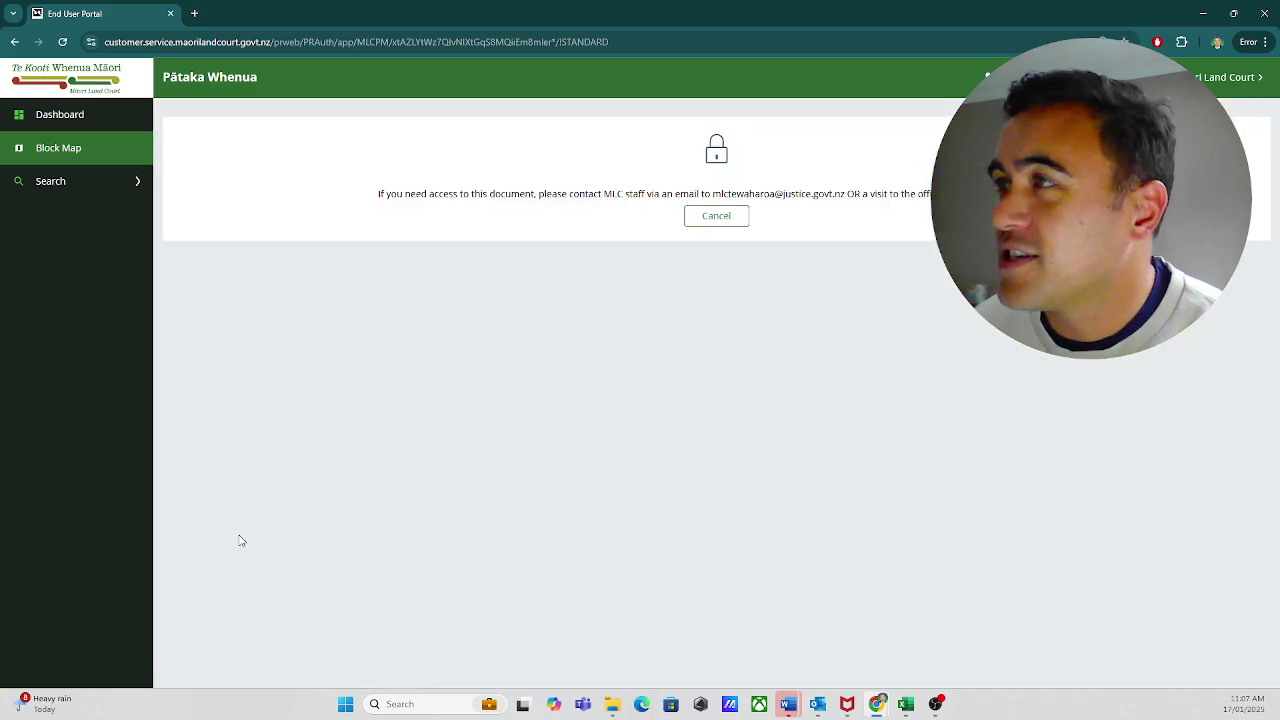
click(698, 222)
click(244, 595)
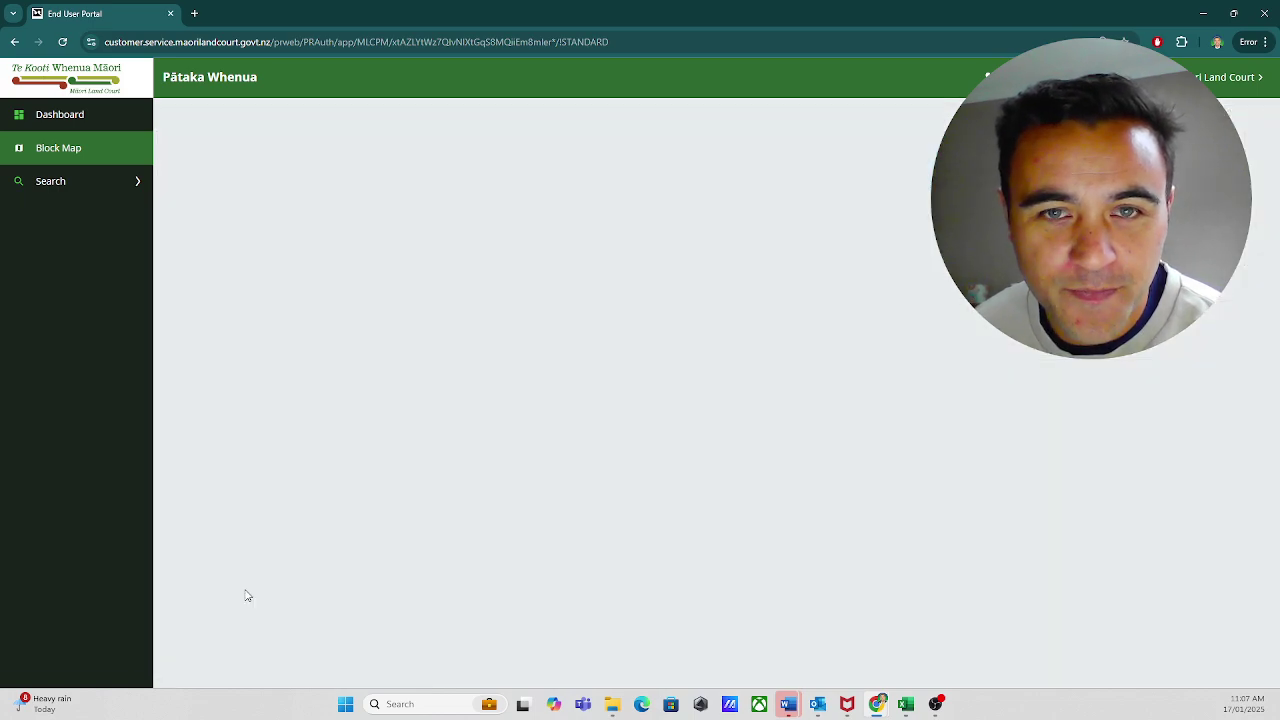
click(714, 215)
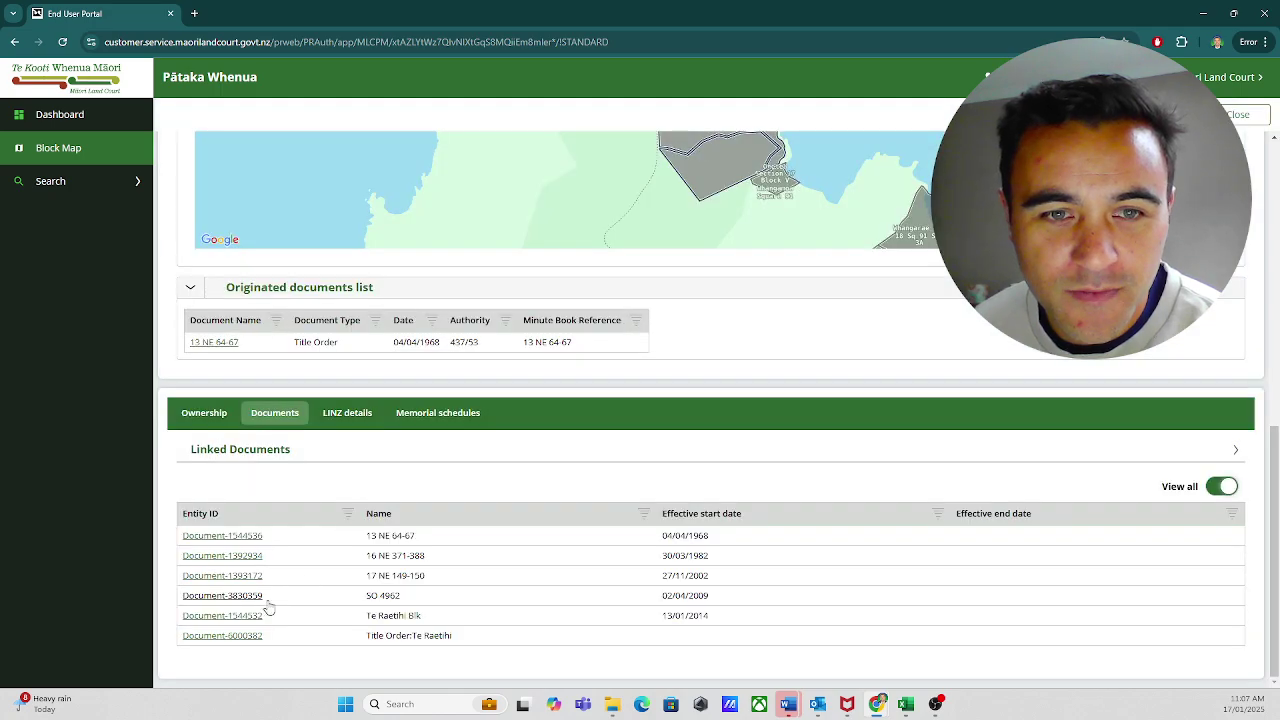
Open the linked Te Raetihi Blk historic ownership schedule and enlarge its PDF to 175%
click(237, 614)
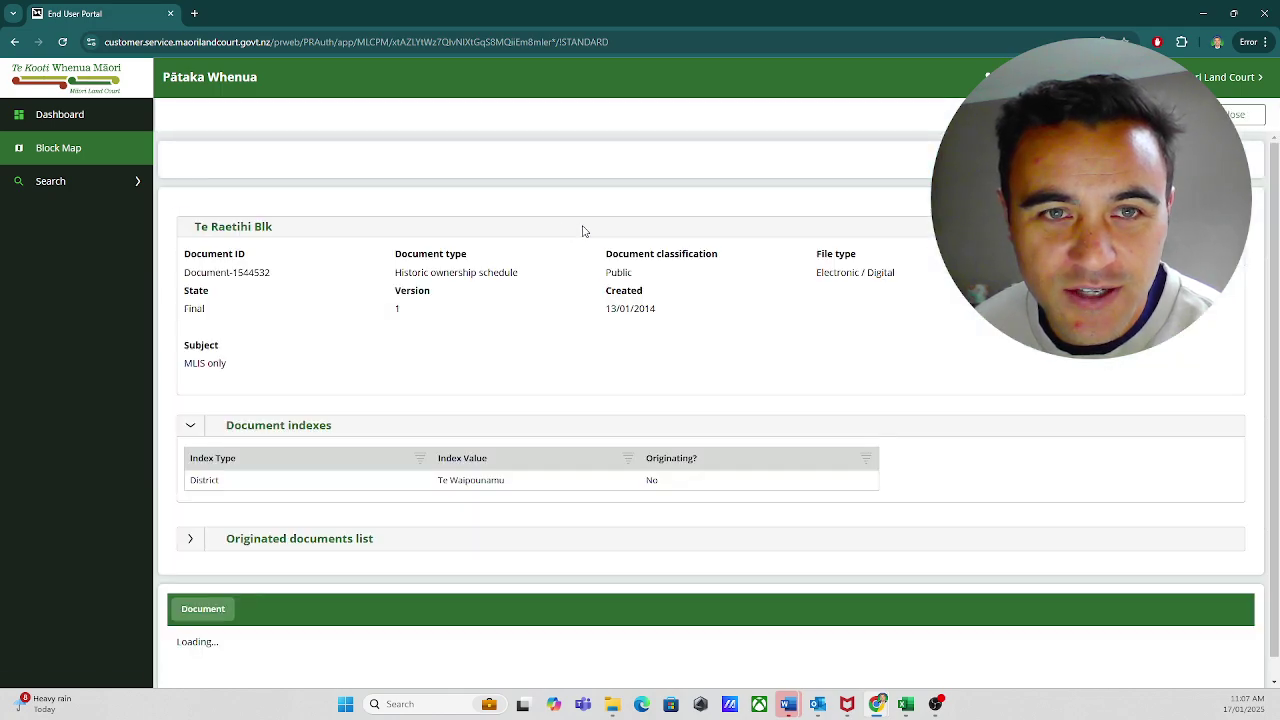
scroll(162, 240, down, 3)
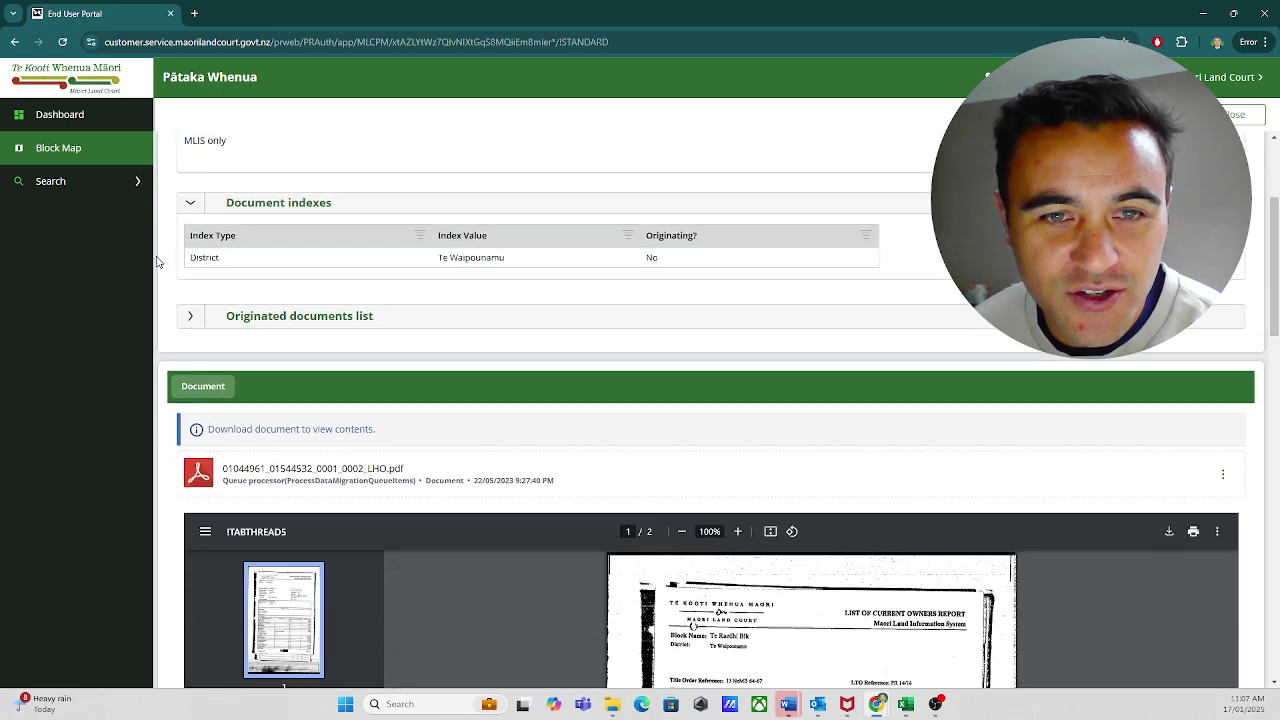
scroll(160, 280, down, 2)
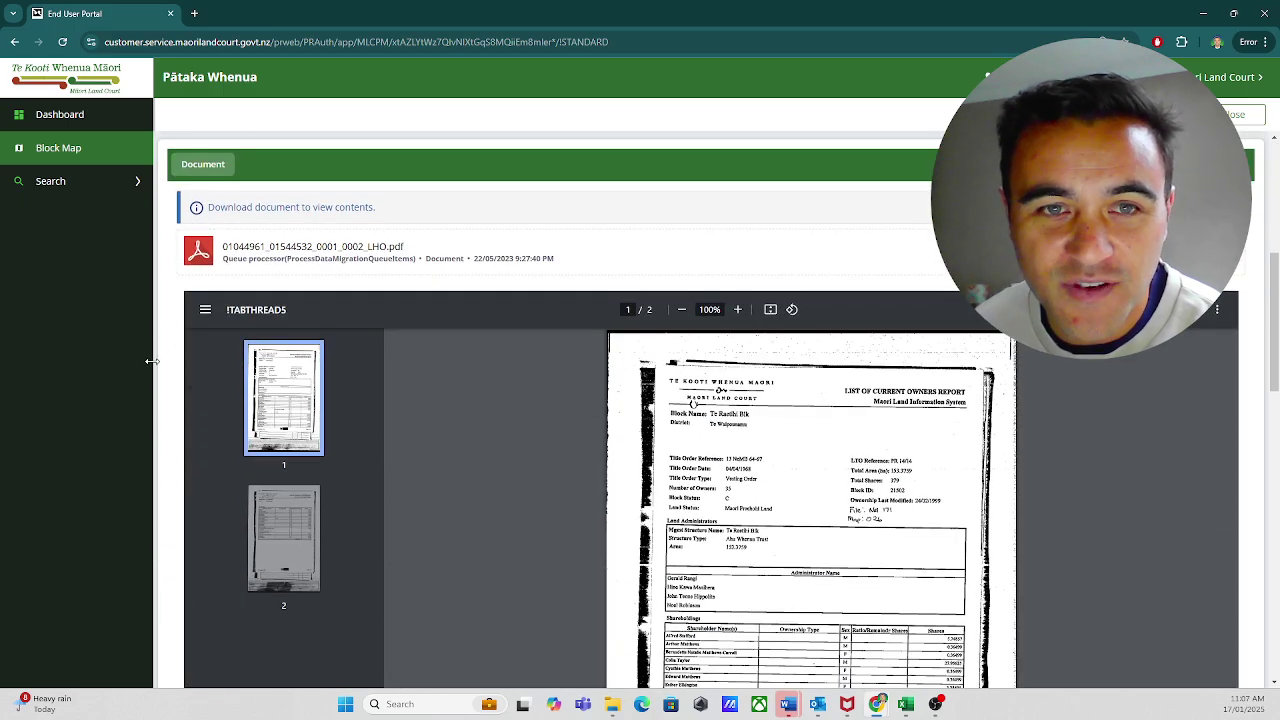
scroll(160, 362, down, 1)
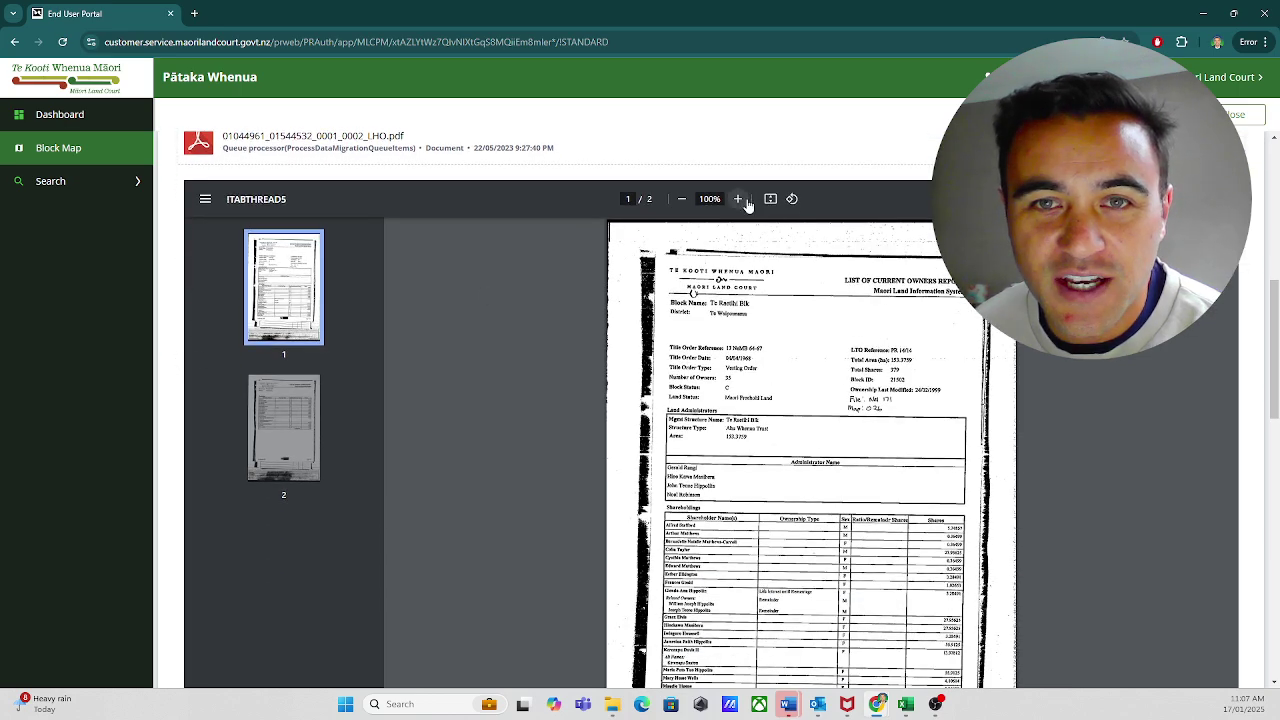
click(737, 199)
click(737, 199)
click(737, 199)
click(737, 199)
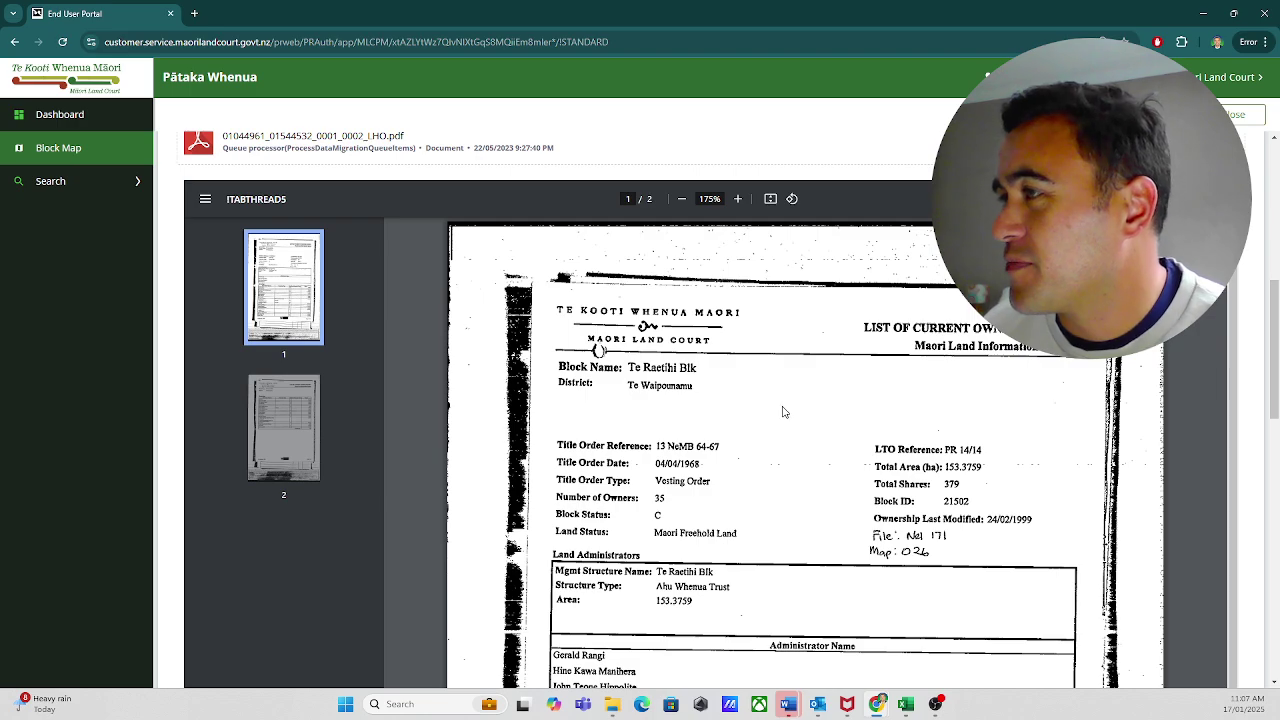
Read the title details, land administrators and shareholdings in the List of Current Owners Report, and close the document
scroll(775, 410, down, 1)
scroll(655, 376, up, 1)
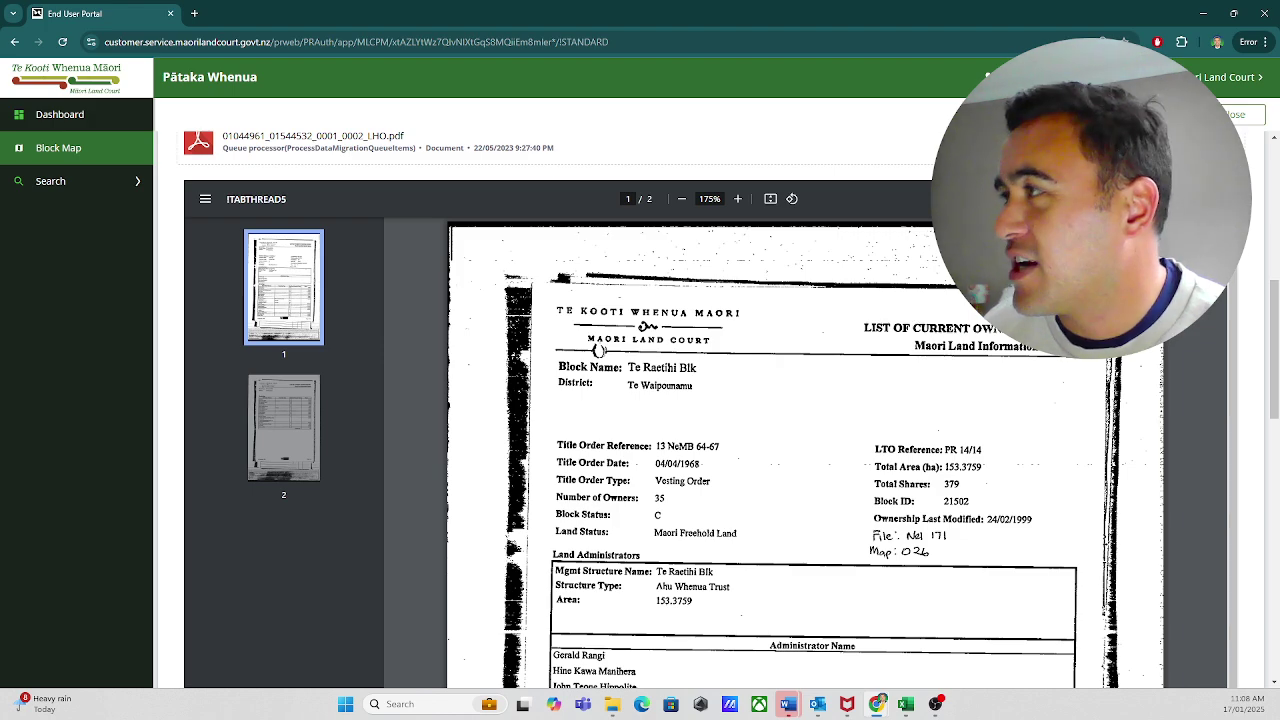
scroll(760, 330, down, 1)
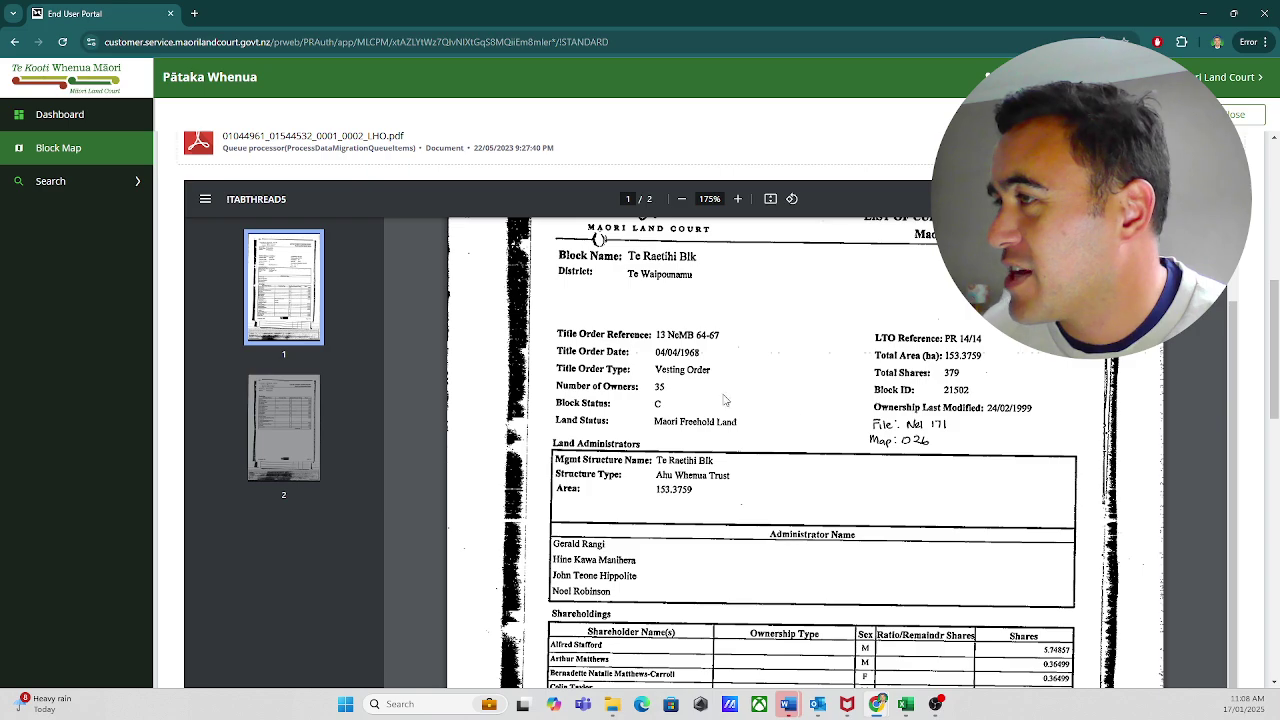
scroll(543, 362, down, 1)
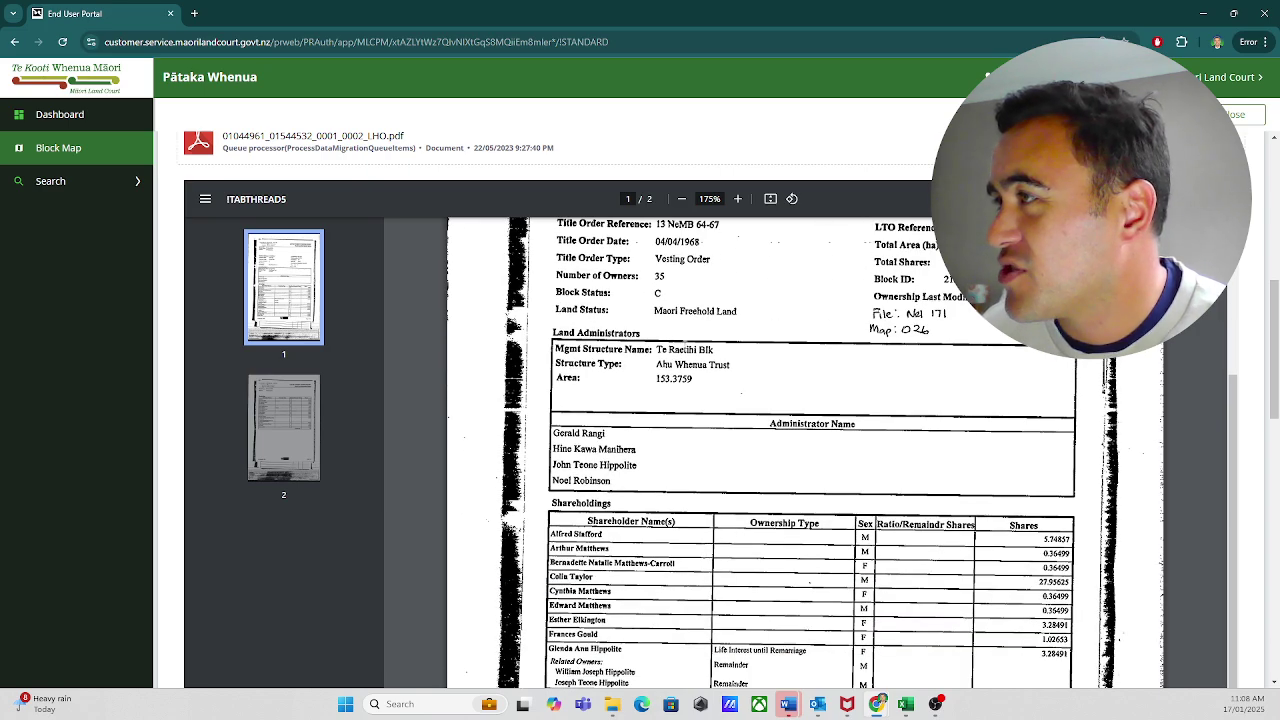
scroll(634, 354, down, 1)
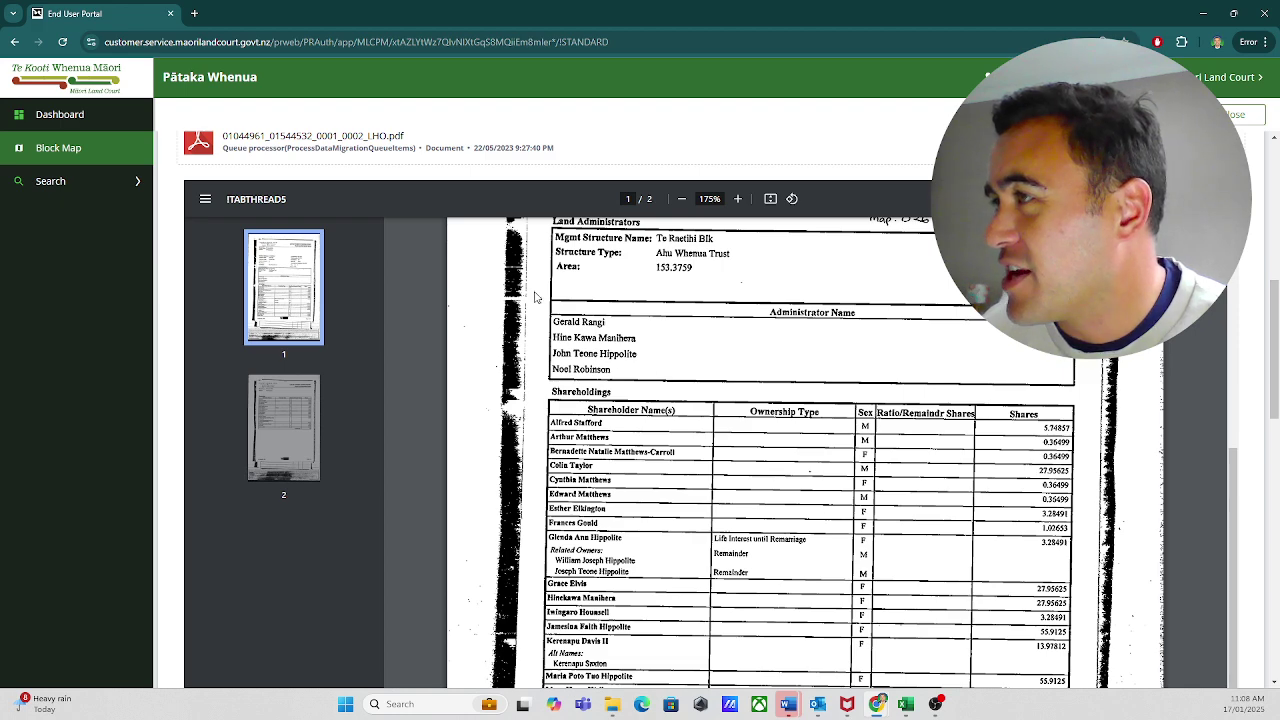
scroll(536, 320, down, 1)
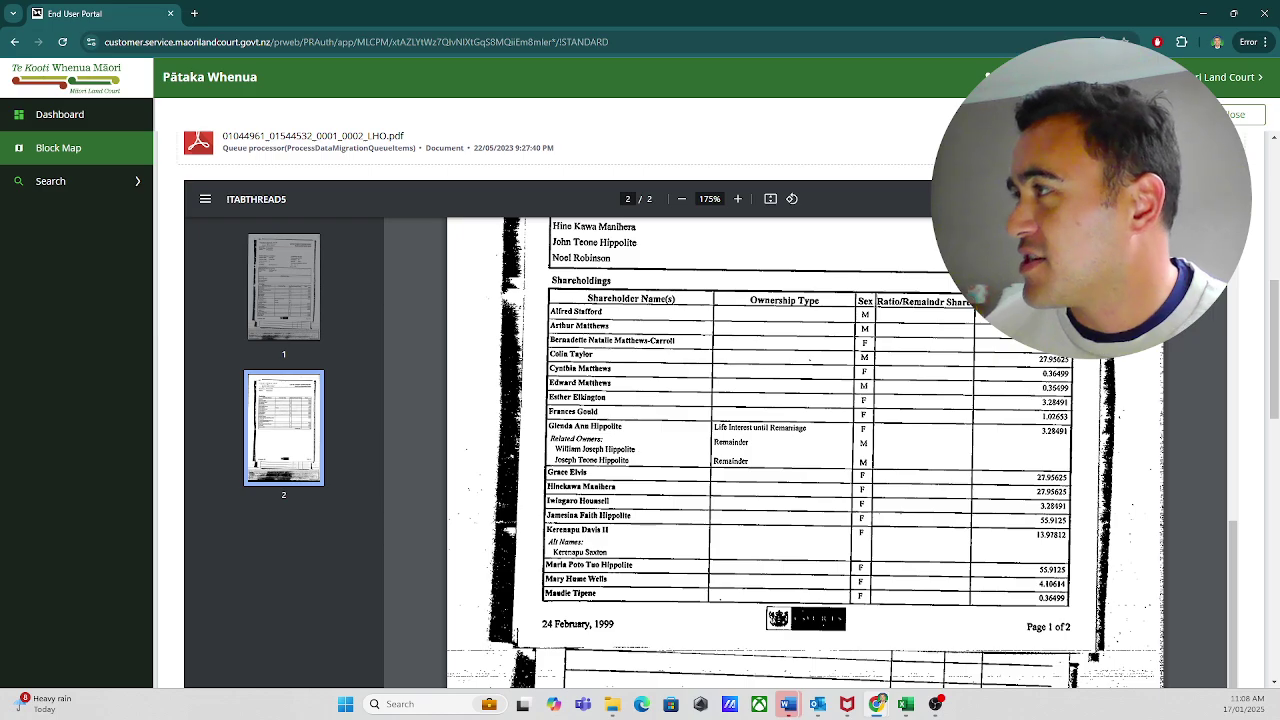
scroll(418, 428, down, 7)
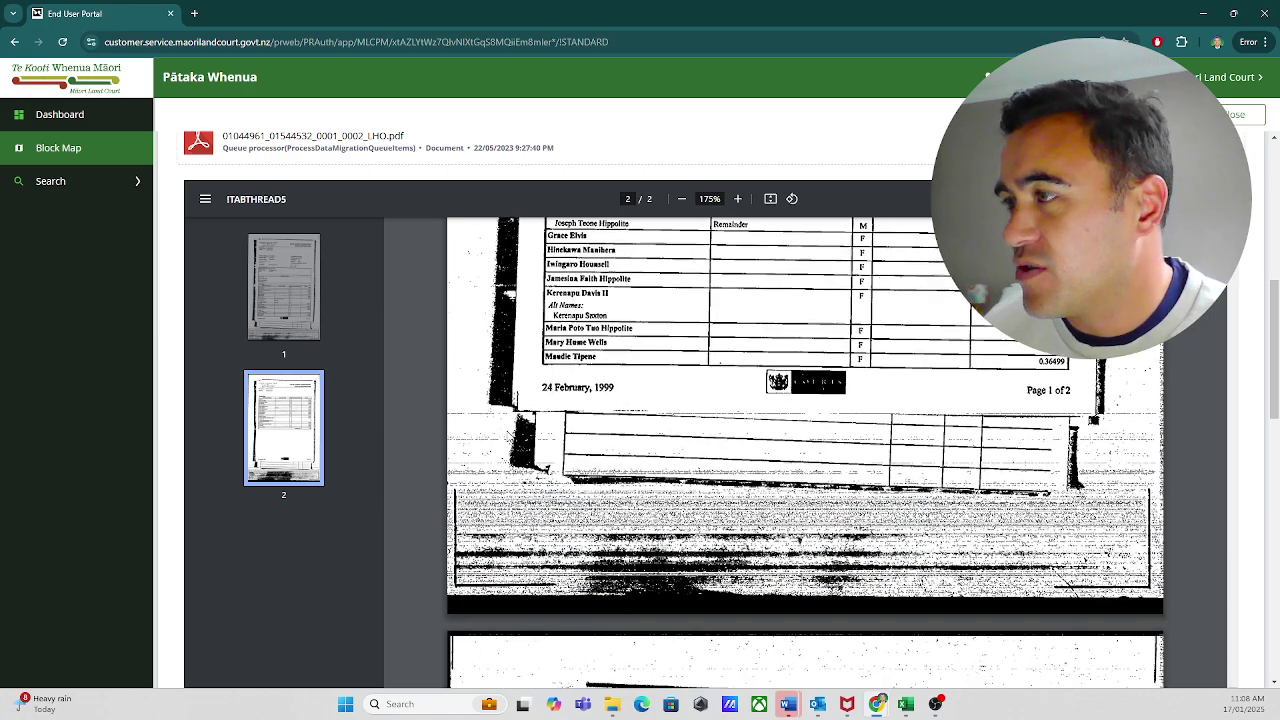
scroll(420, 425, down, 5)
scroll(312, 293, up, 3)
scroll(312, 293, up, 10)
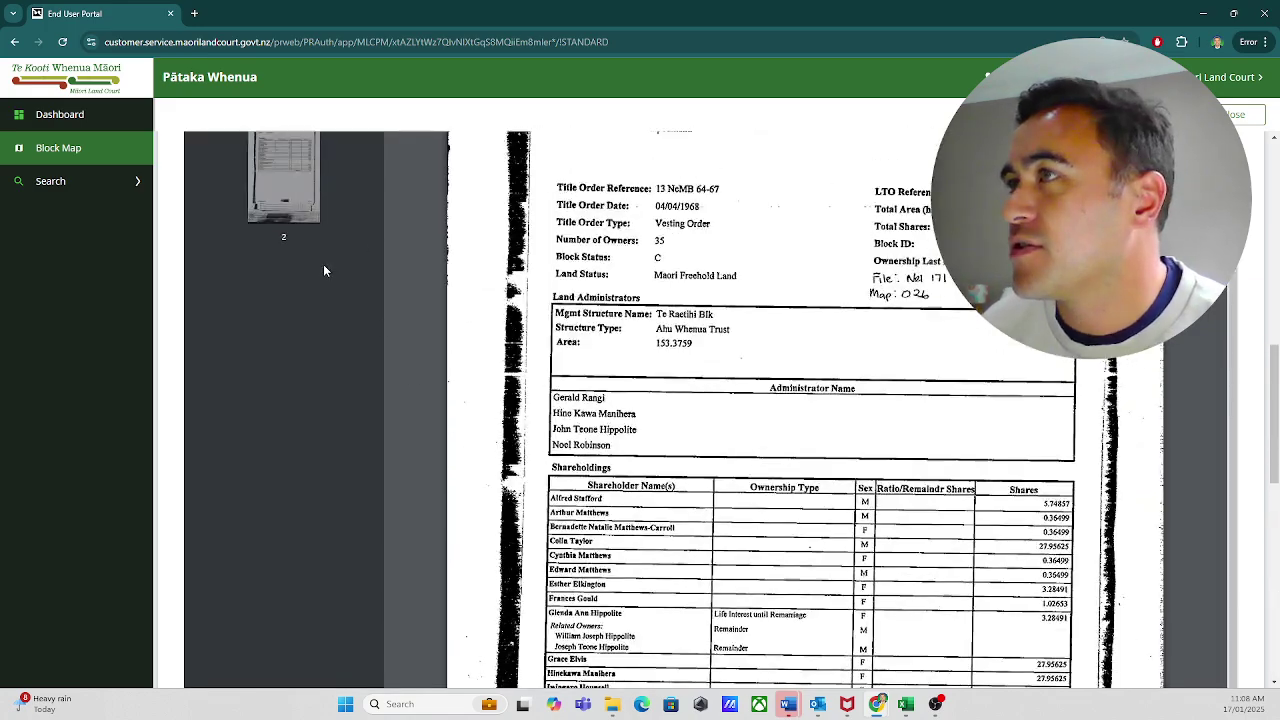
scroll(166, 233, up, 5)
click(1240, 114)
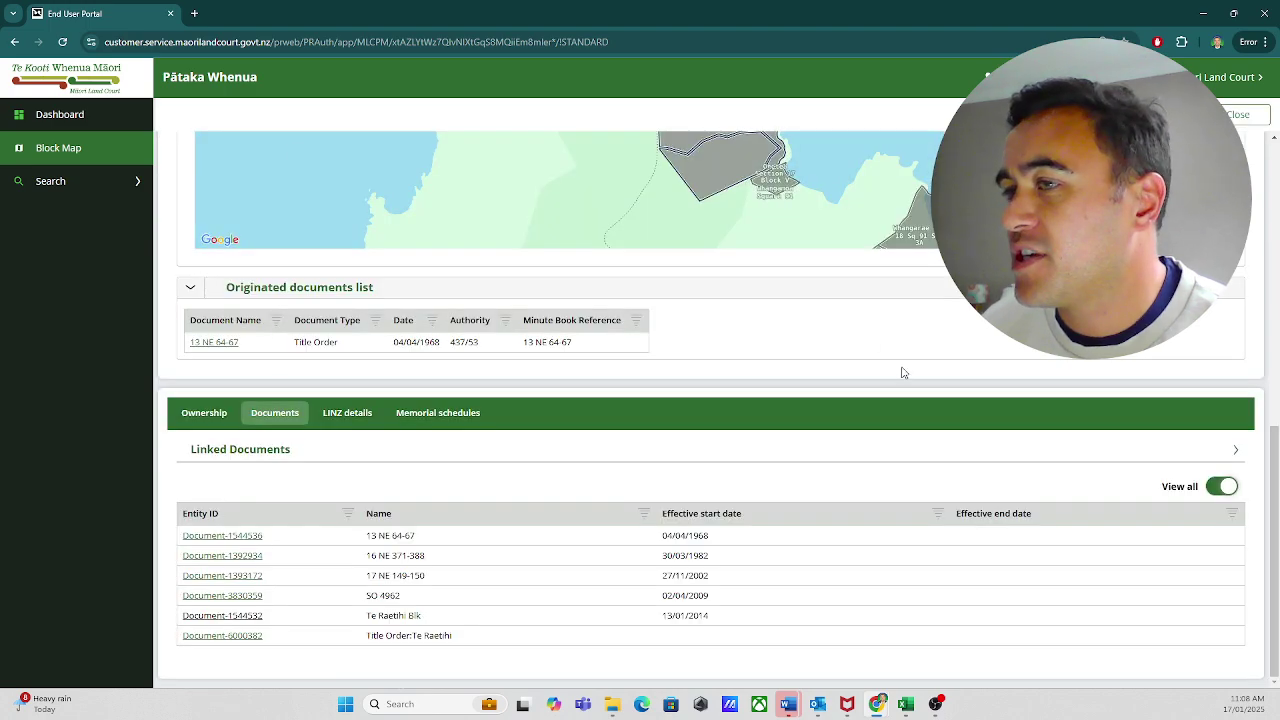
Review the Te Raetihi block's summary details and expand its current ownership list
scroll(903, 373, up, 6)
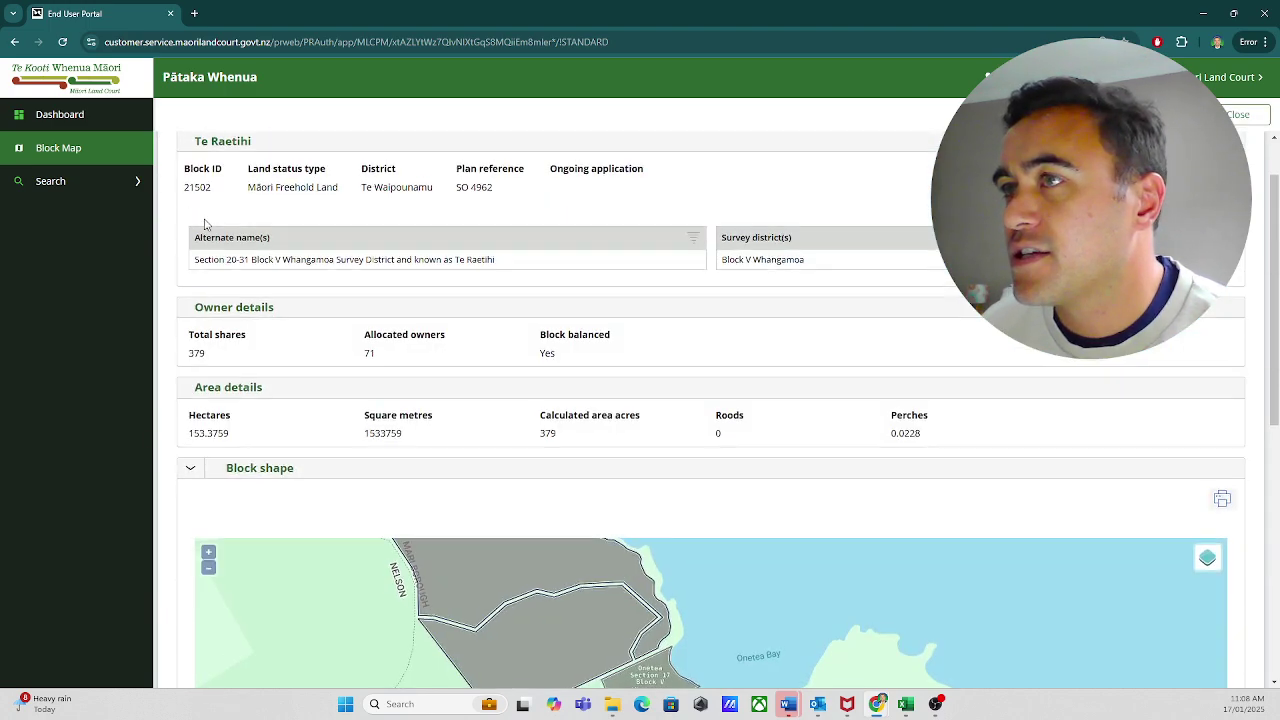
scroll(195, 240, up, 1)
scroll(186, 255, down, 8)
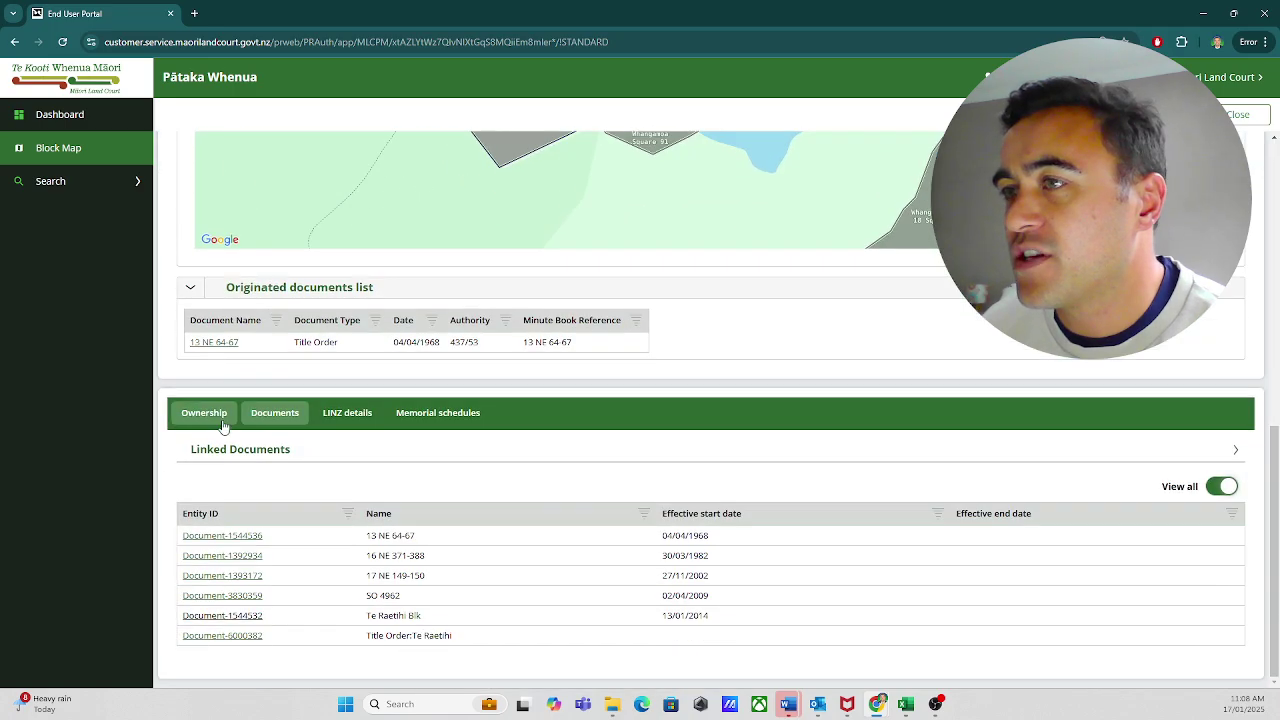
click(206, 417)
click(206, 612)
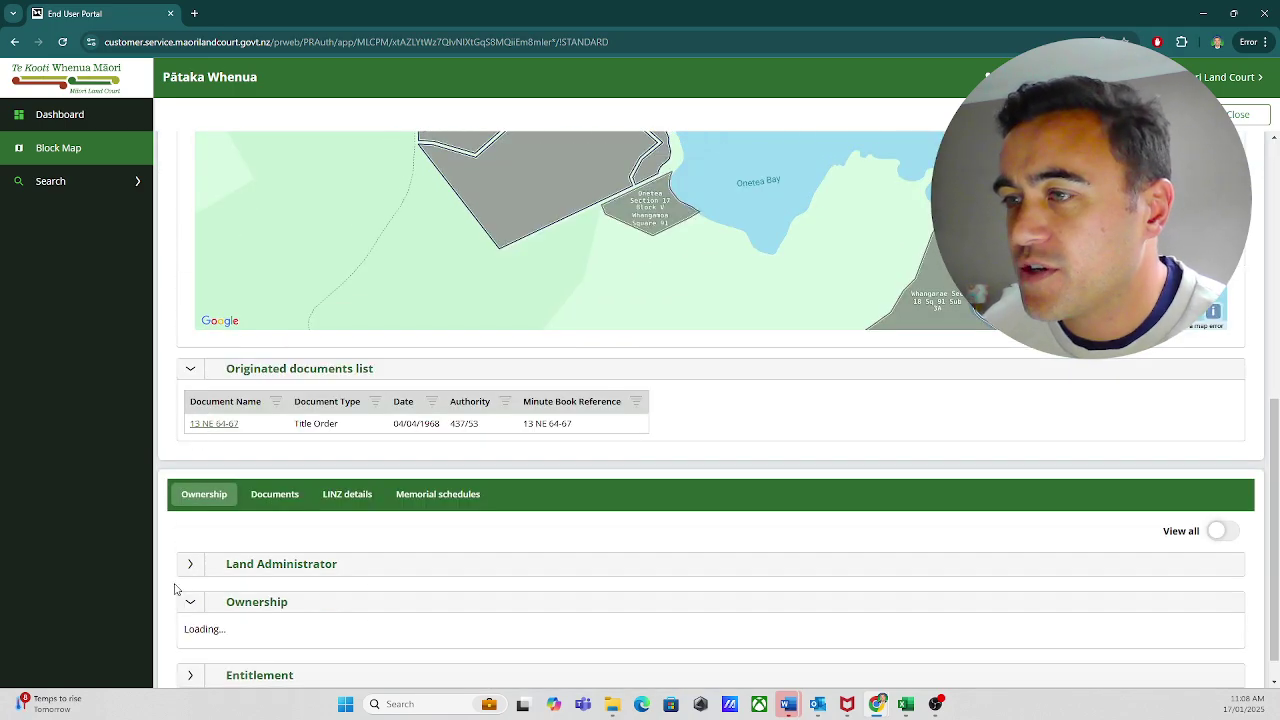
scroll(173, 505, down, 5)
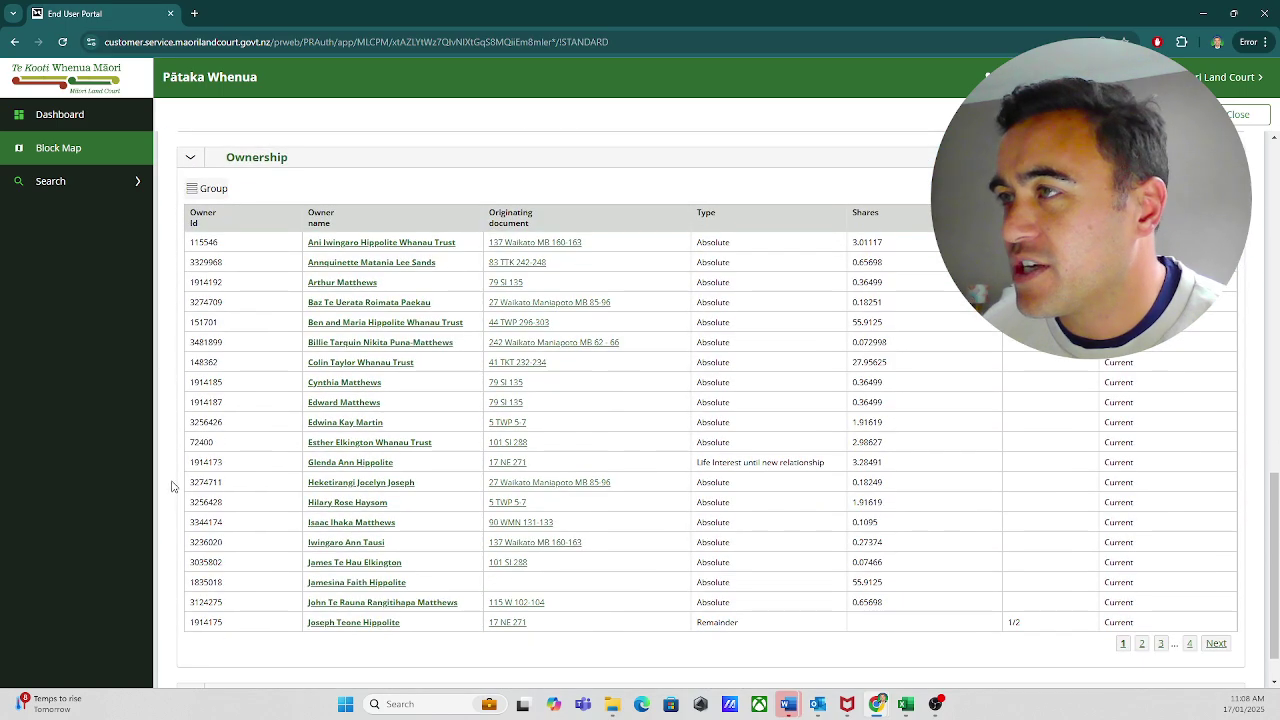
Open the whānau trust listed fifth among the owners and expand its Ownership and Land Administrator sections
click(398, 324)
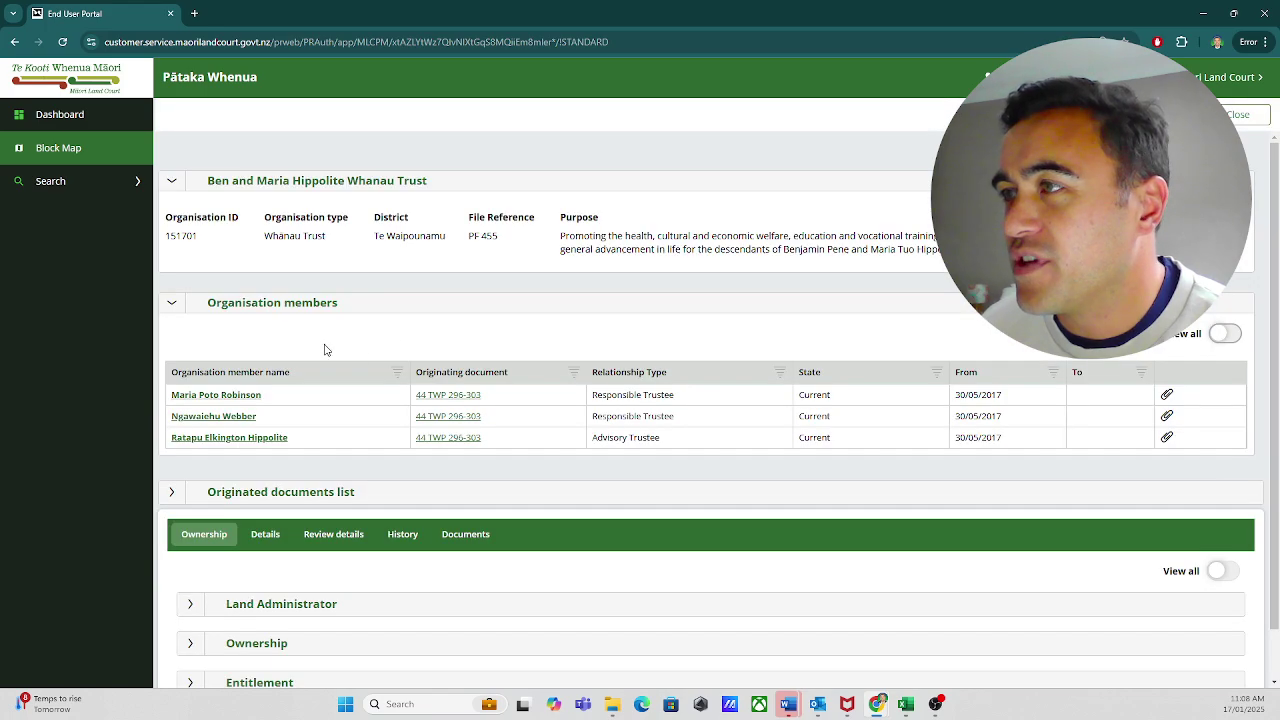
scroll(156, 405, down, 1)
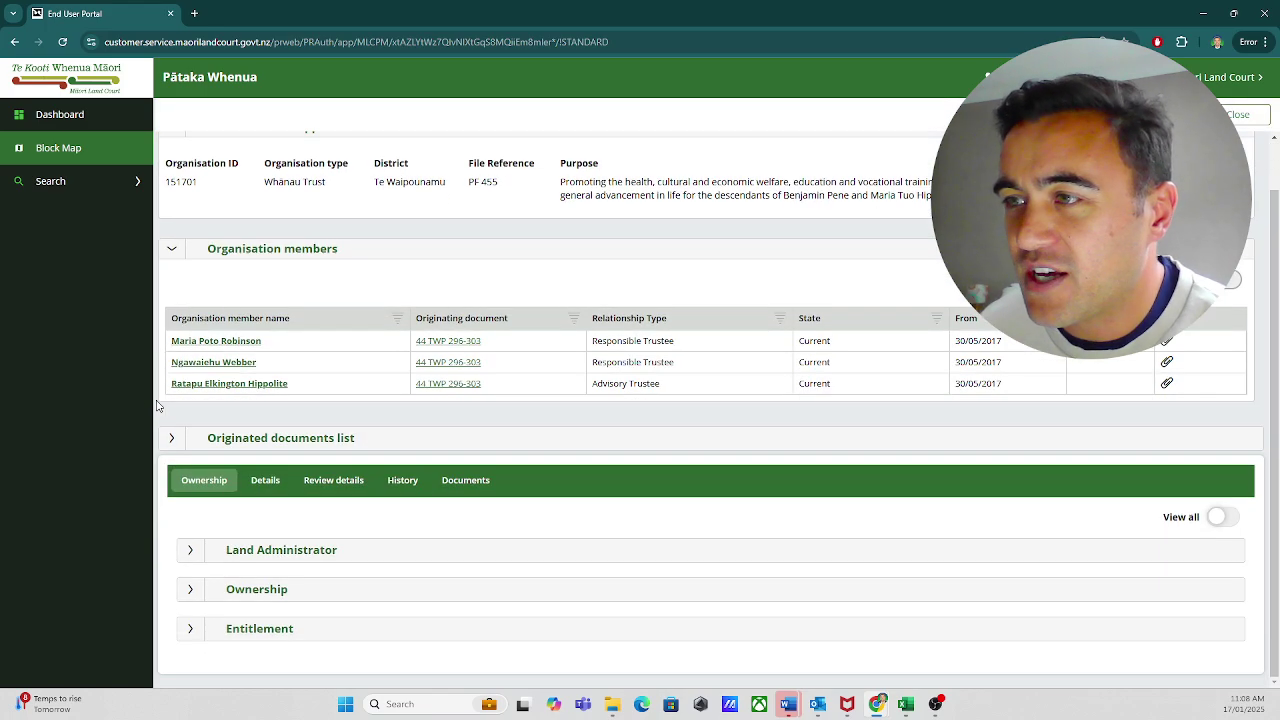
click(186, 590)
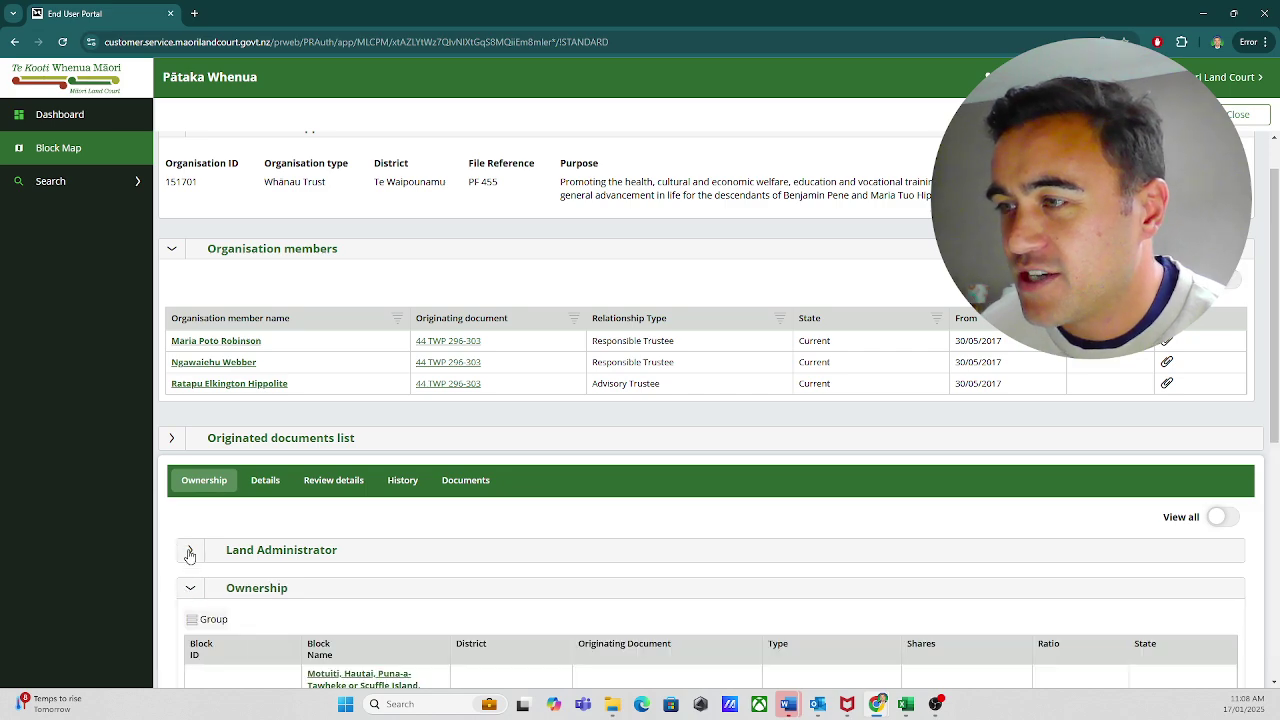
click(192, 553)
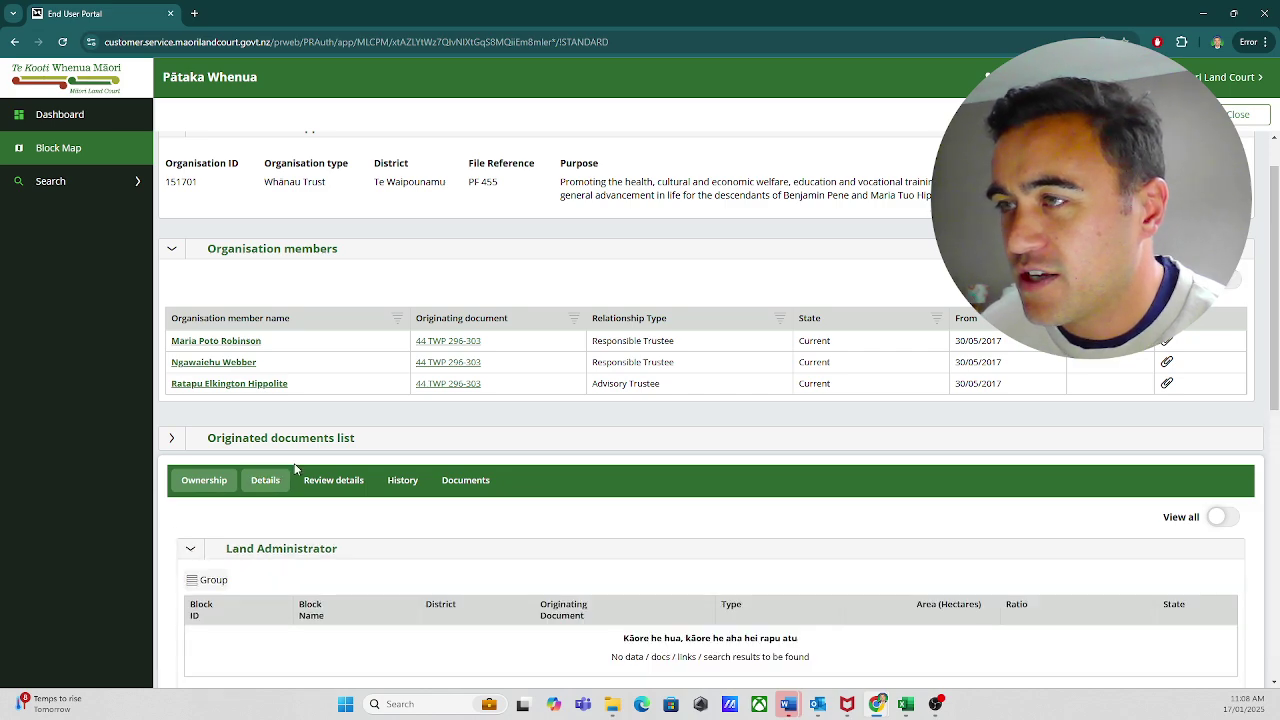
Display the trust's linked documents, open 44 Te Waipounamu MB 296 - 303 and read through the court minutes
click(449, 482)
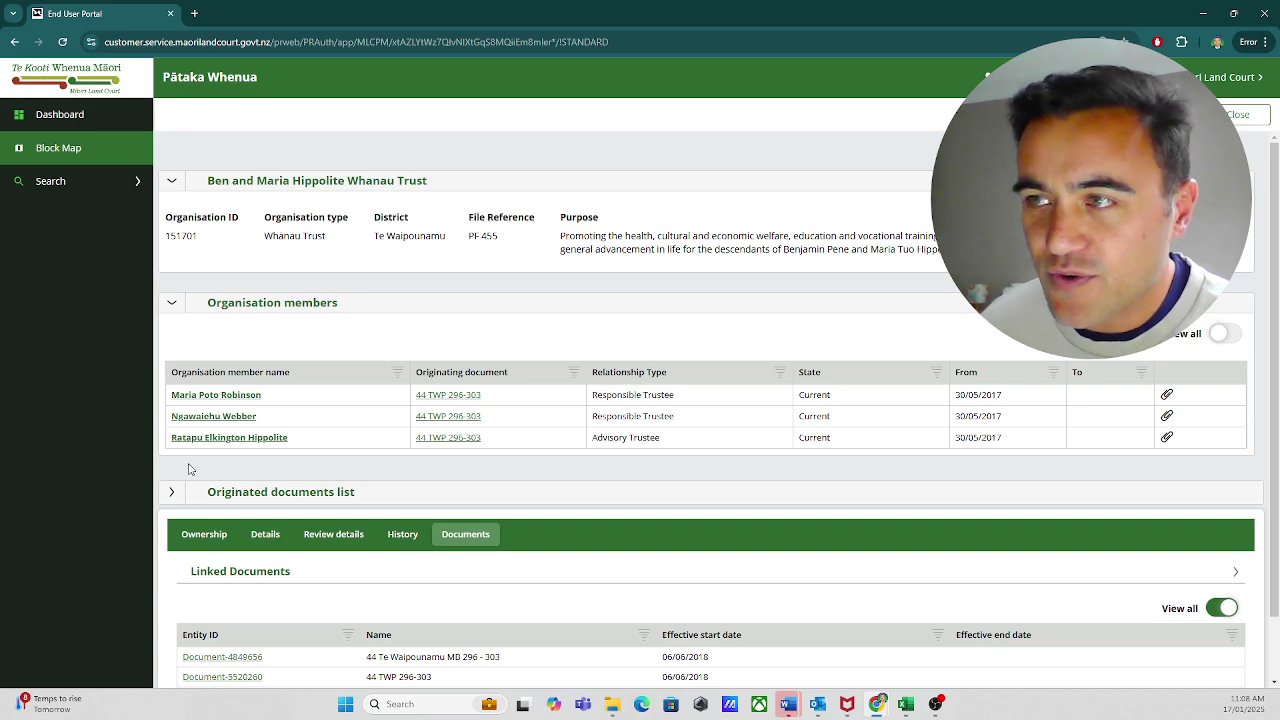
scroll(188, 470, down, 1)
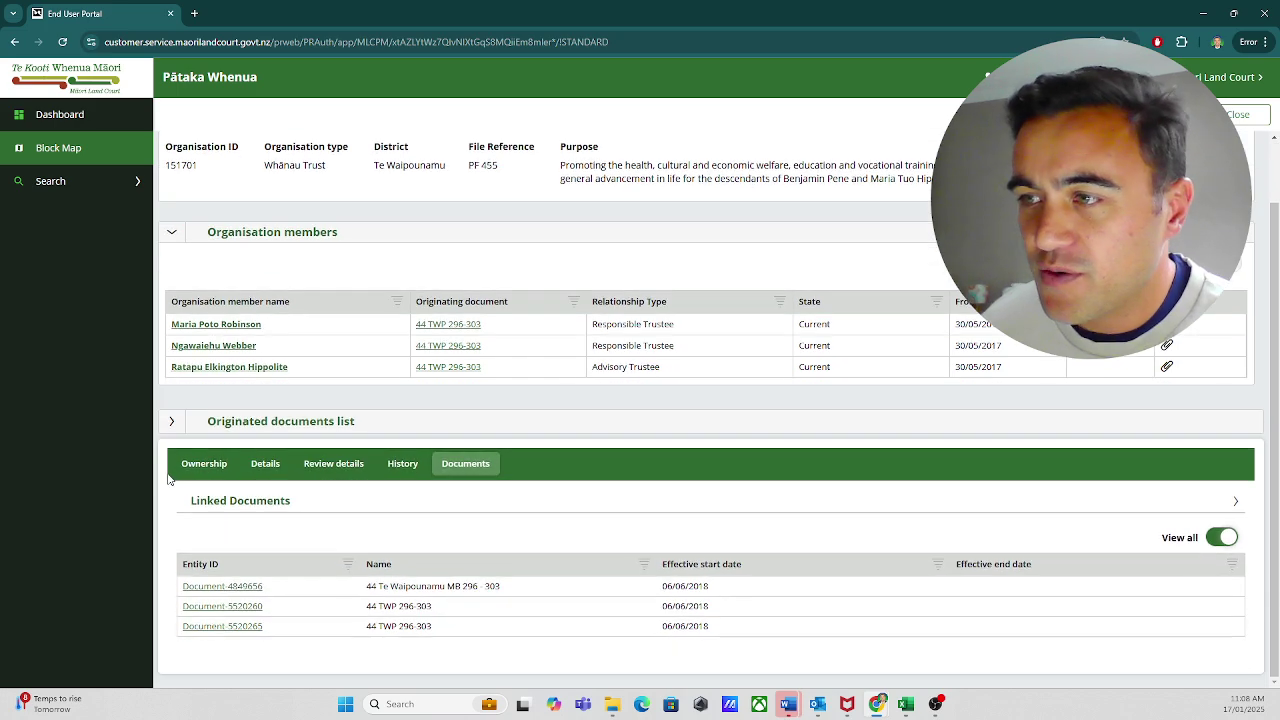
click(212, 588)
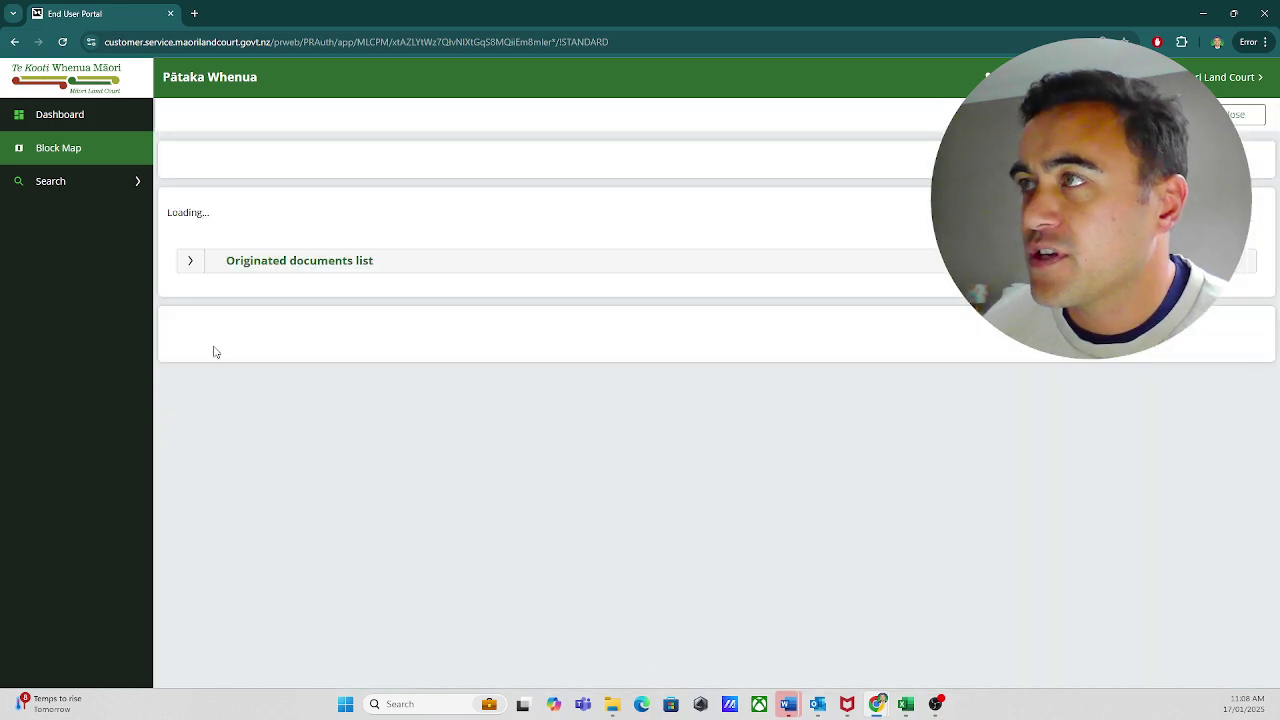
scroll(165, 360, down, 3)
scroll(165, 360, down, 5)
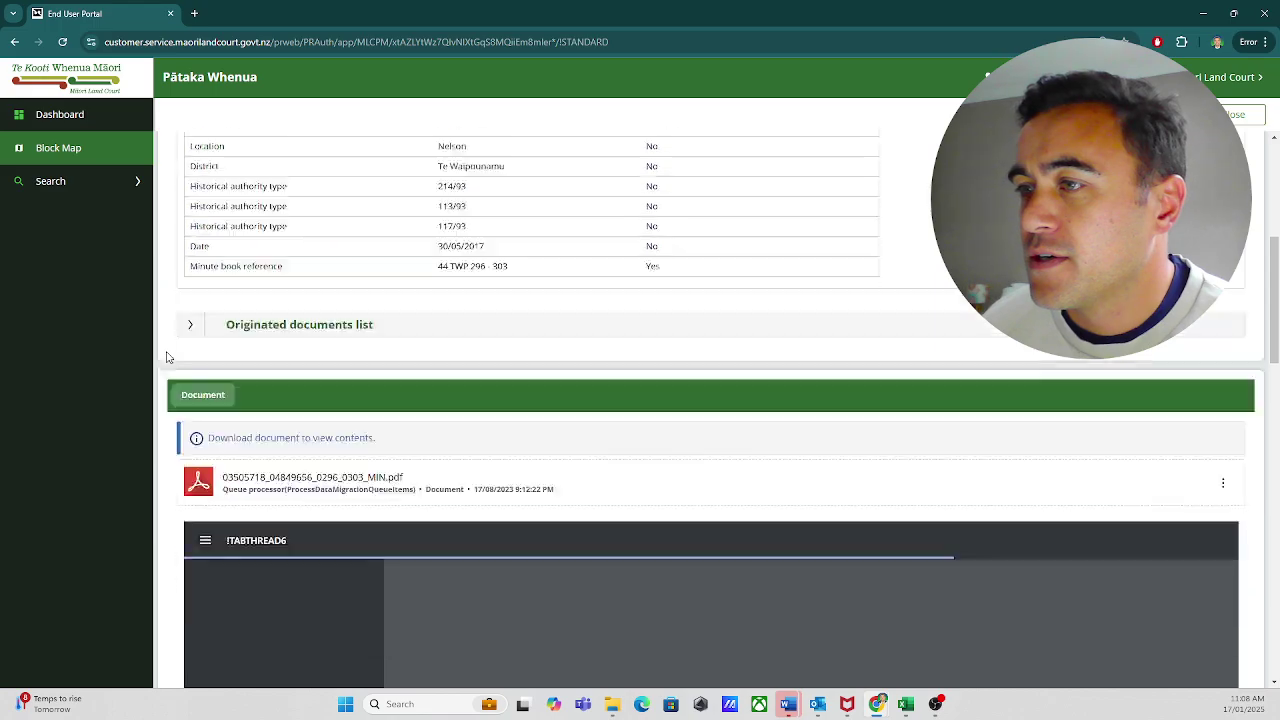
scroll(594, 413, down, 15)
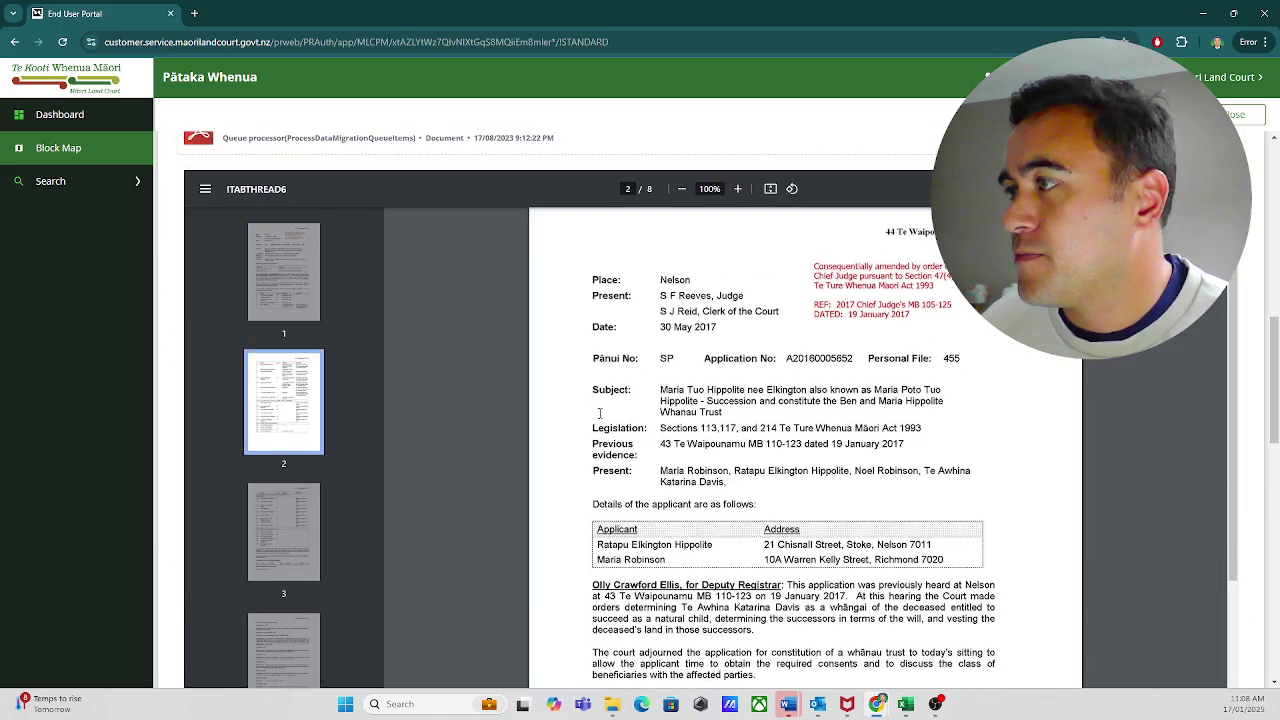
scroll(594, 413, down, 10)
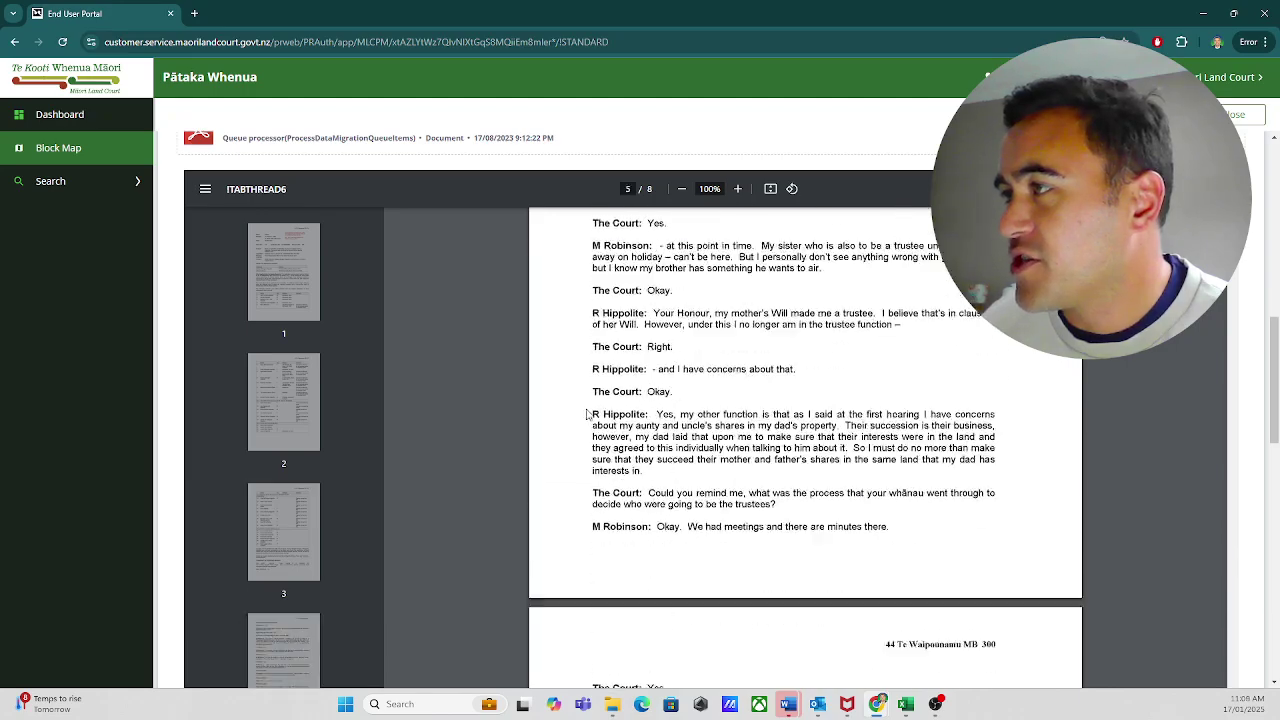
scroll(564, 410, down, 10)
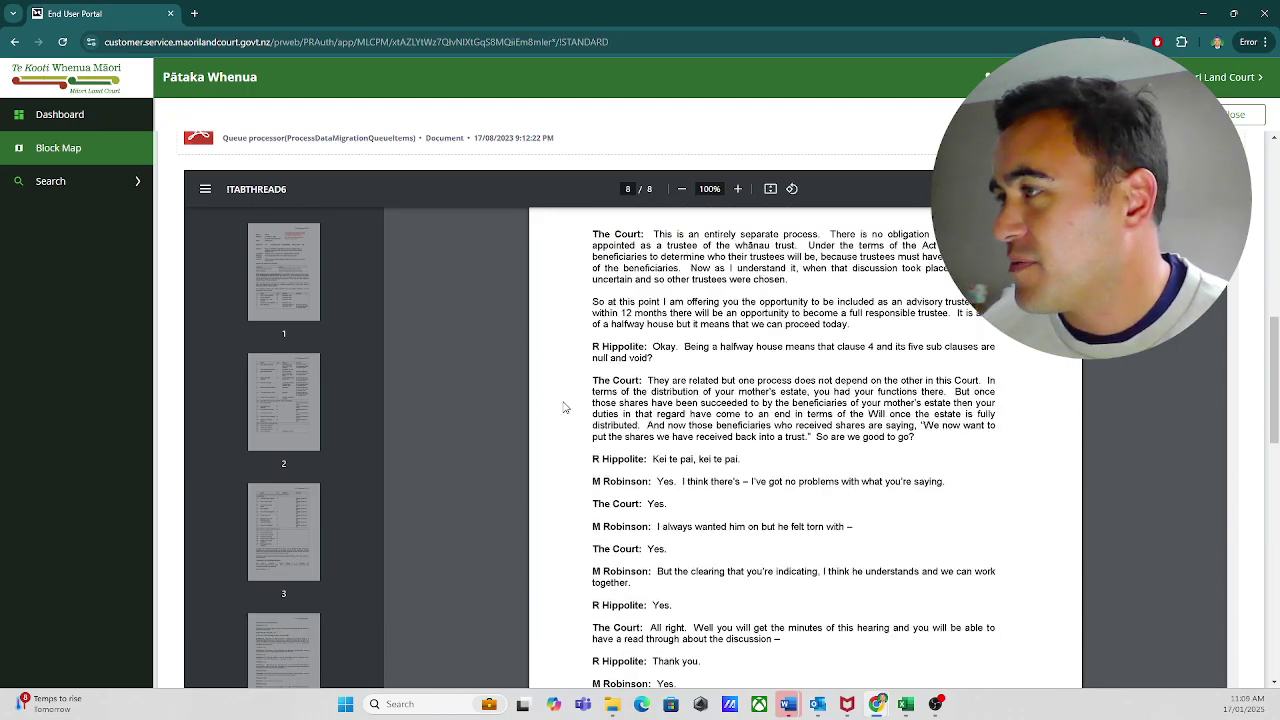
Read the closing orders at the end of the 44 Te Waipounamu MB 296 - 303 court minutes and close the document
scroll(769, 487, down, 10)
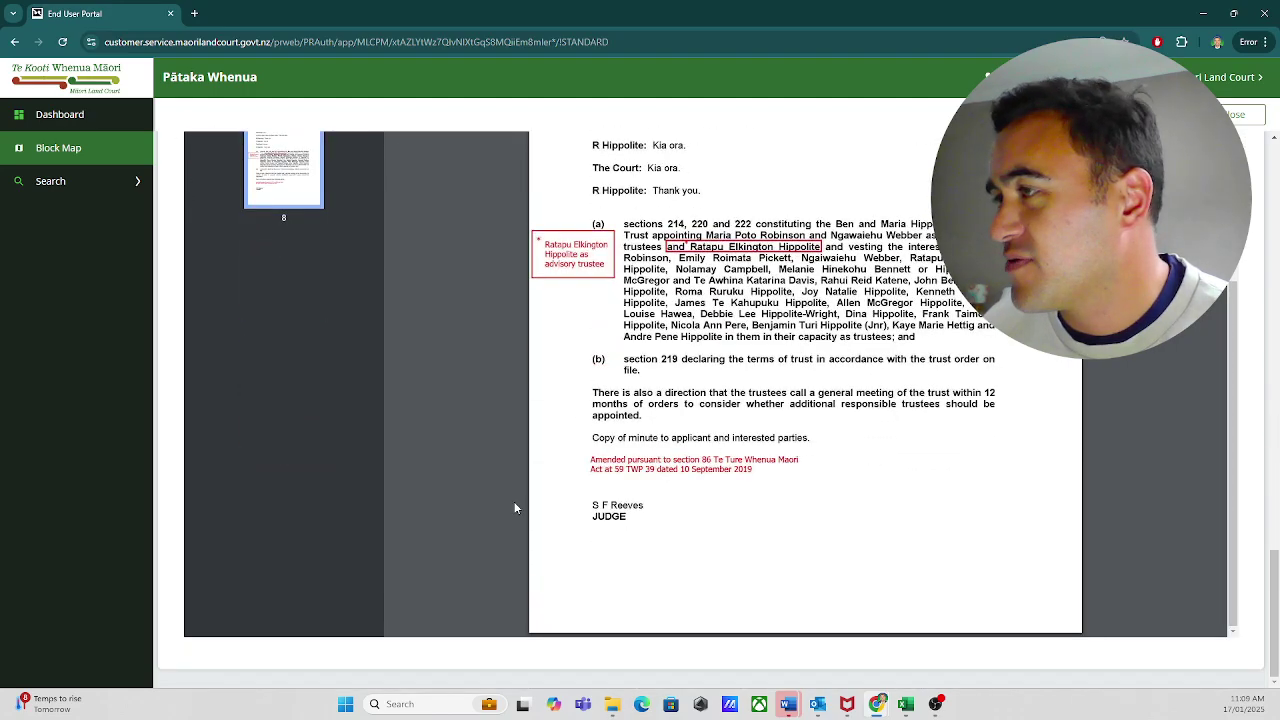
scroll(170, 420, up, 15)
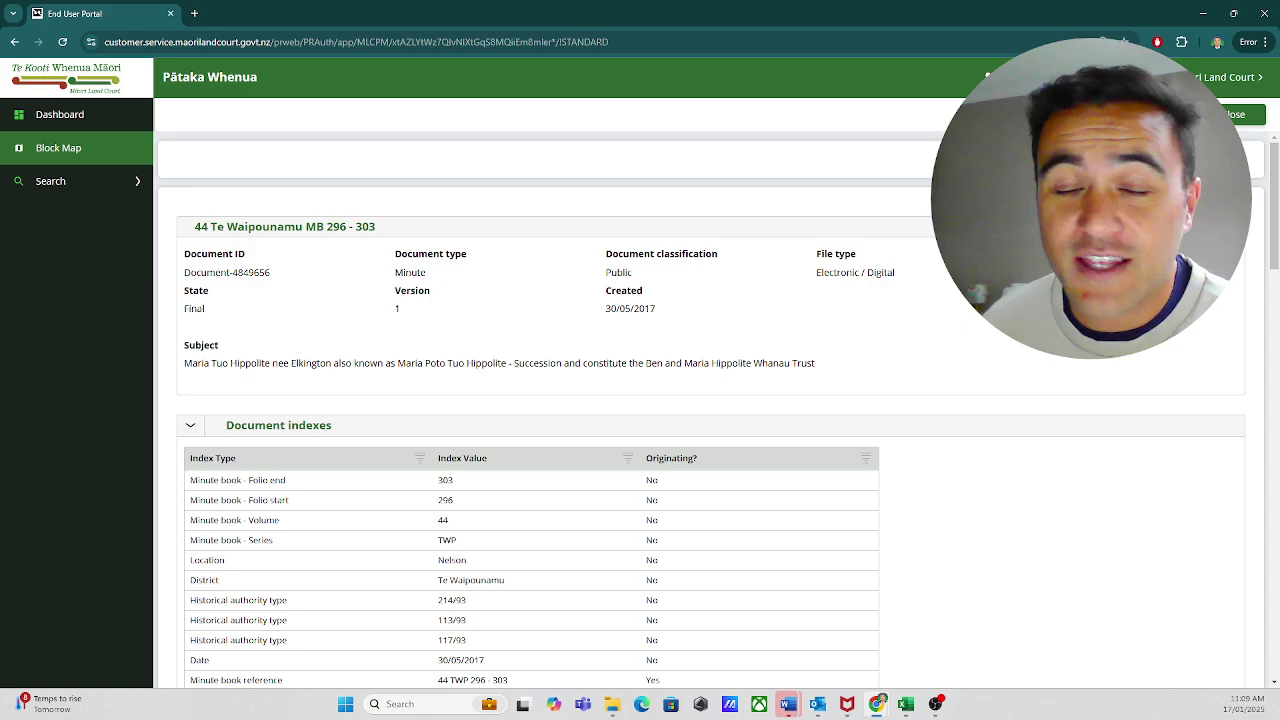
click(1236, 114)
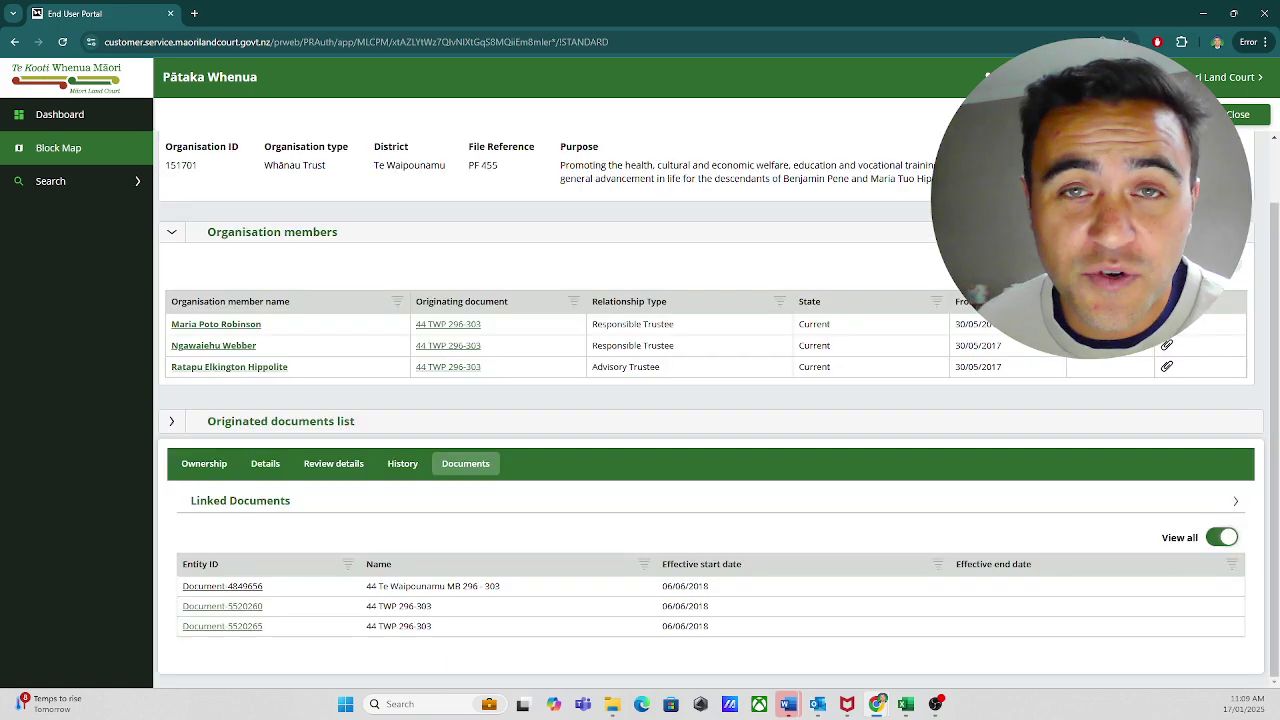
Close the whānau trust record and the Te Raetihi block details to return to the block map
scroll(1000, 180, up, 1)
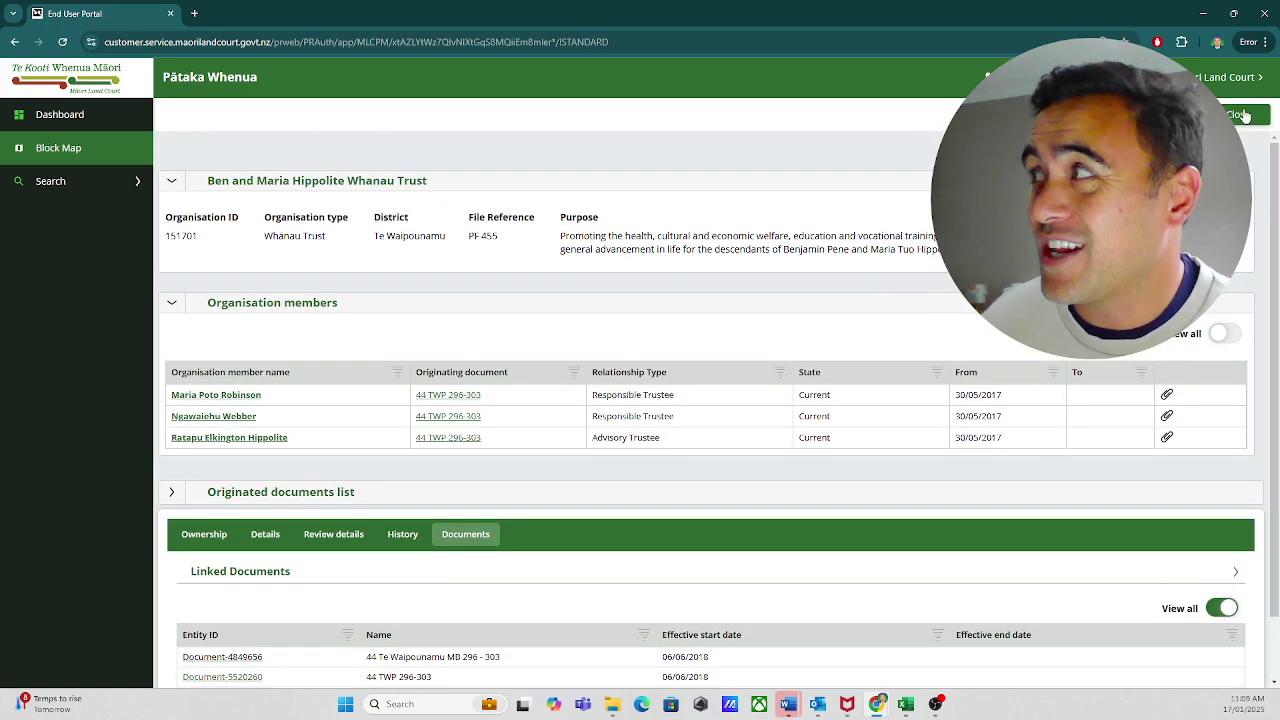
click(1238, 116)
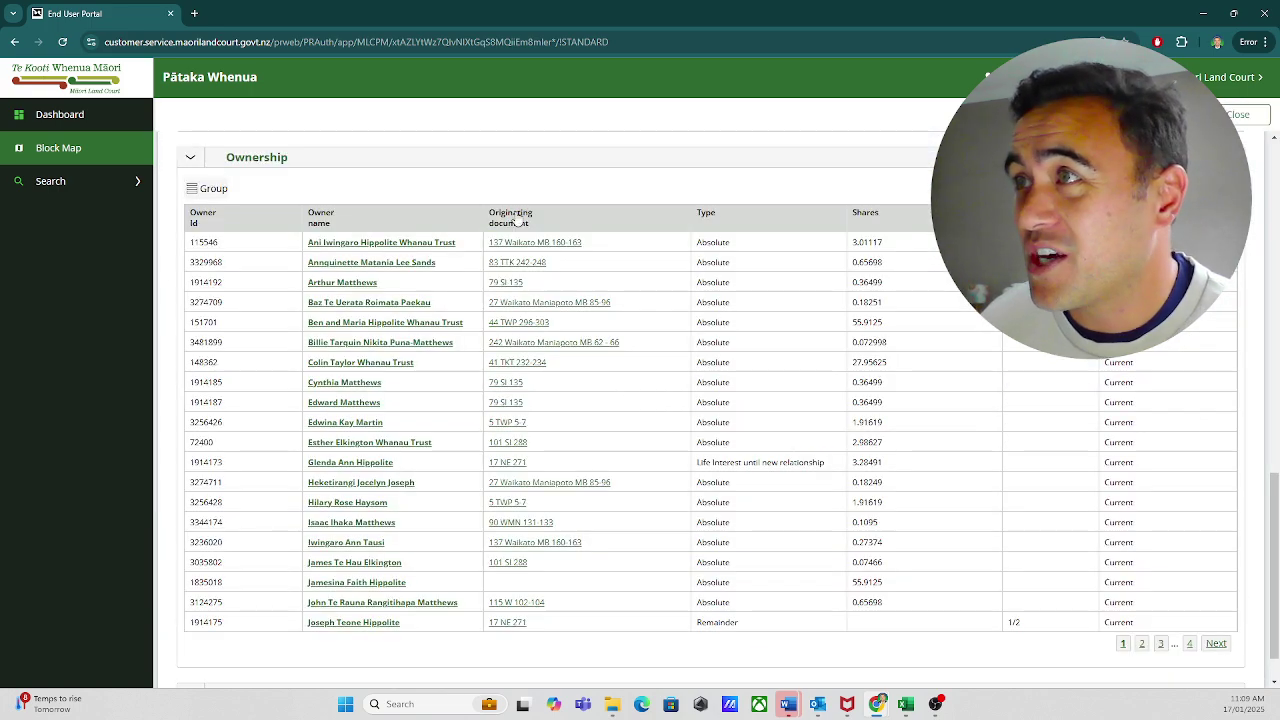
scroll(175, 250, up, 3)
scroll(170, 255, up, 5)
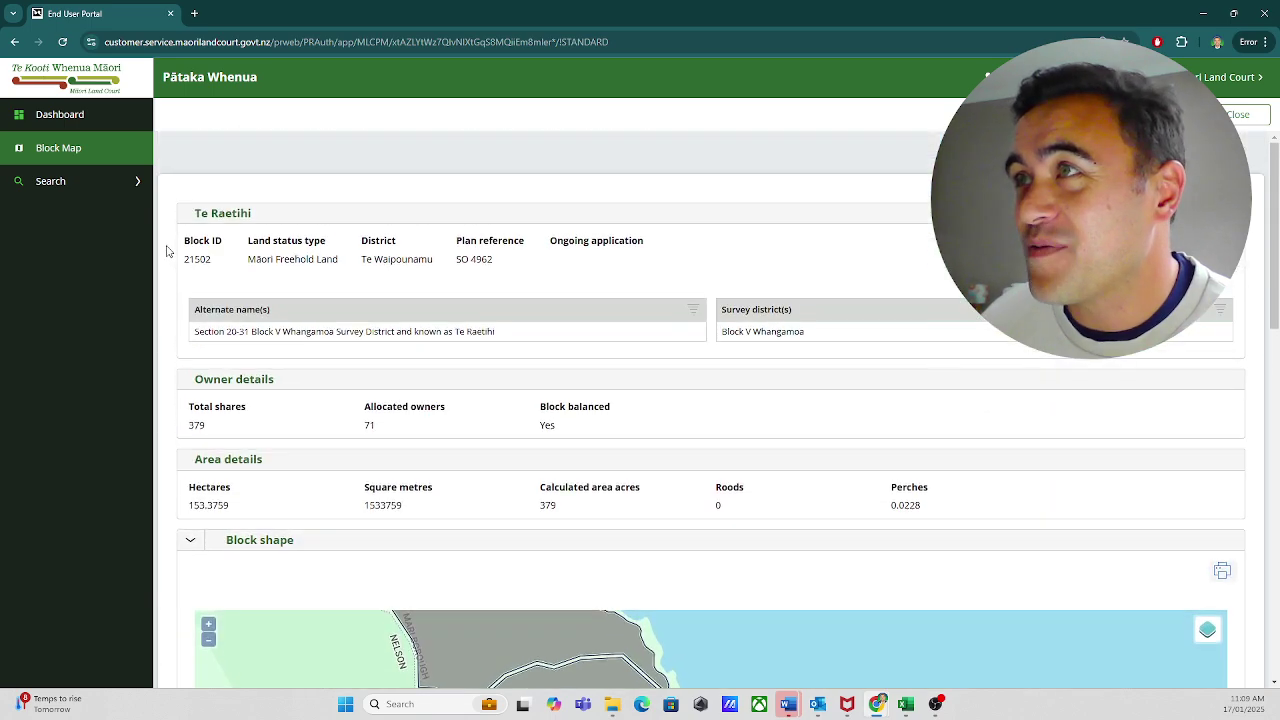
click(1237, 116)
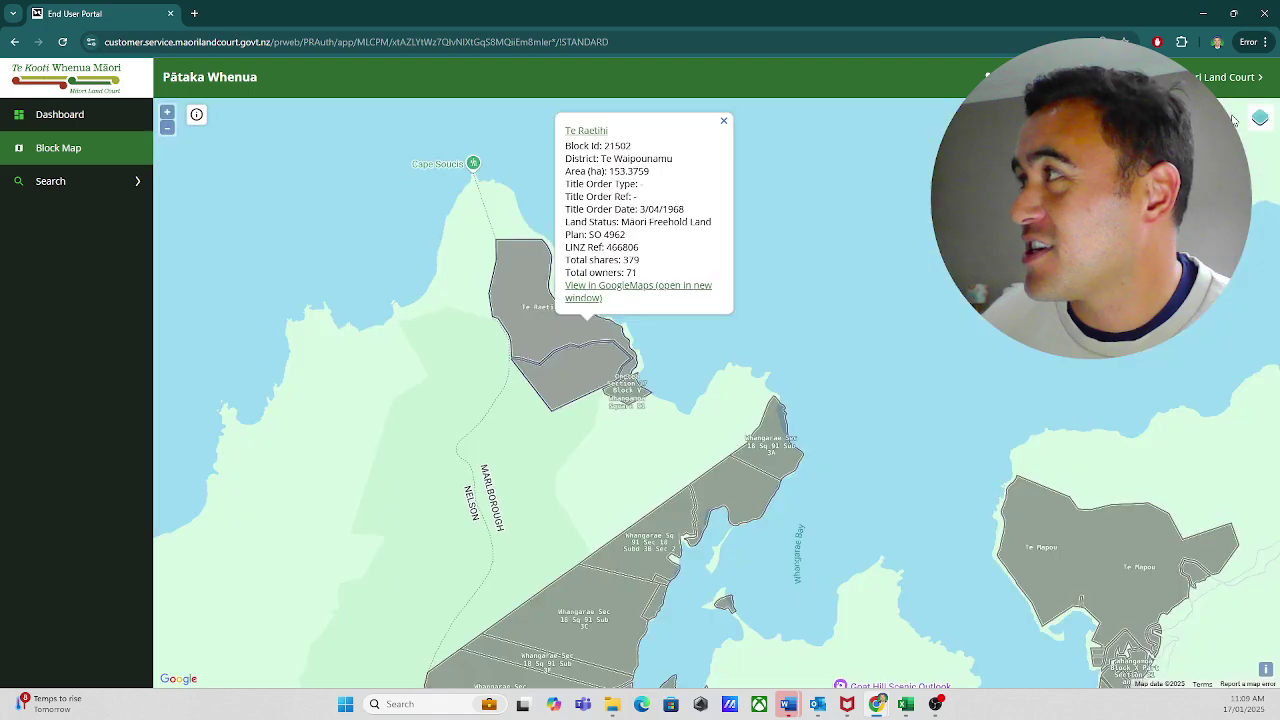
drag(802, 397, 549, 266)
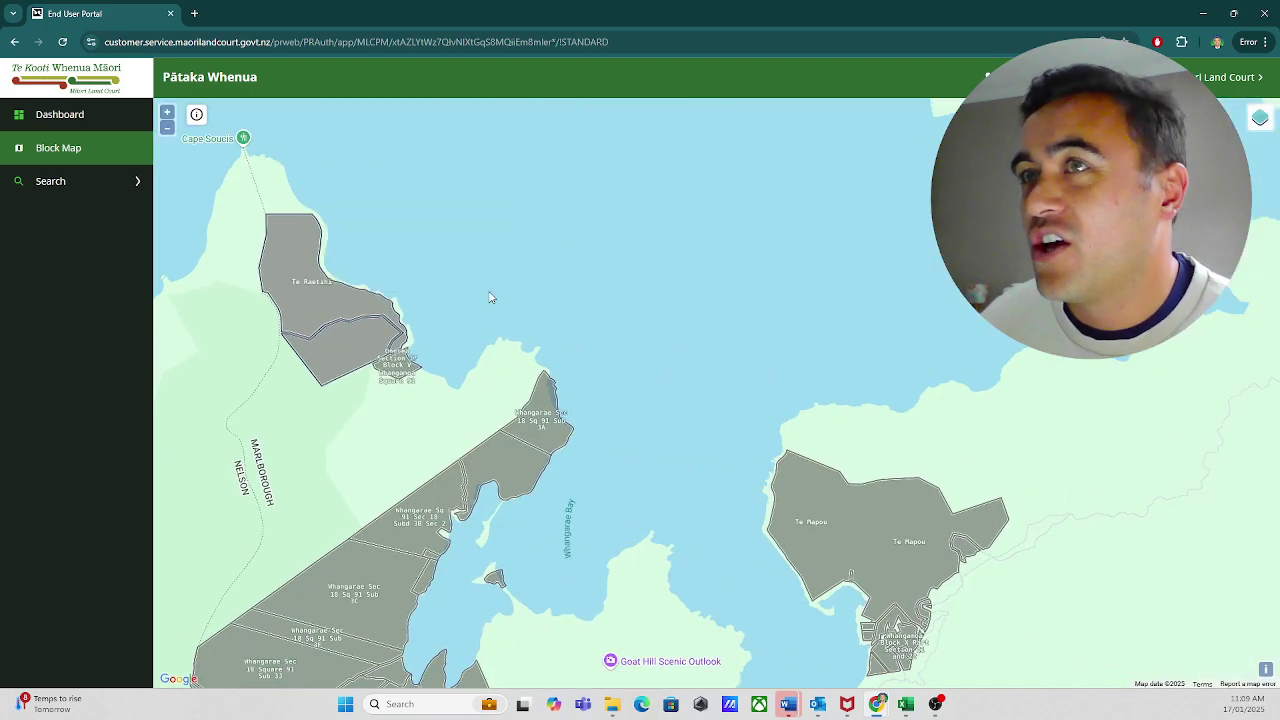
View the Block, Document, Management Structure and Ownership search forms in turn, and close back to the block search form
click(44, 183)
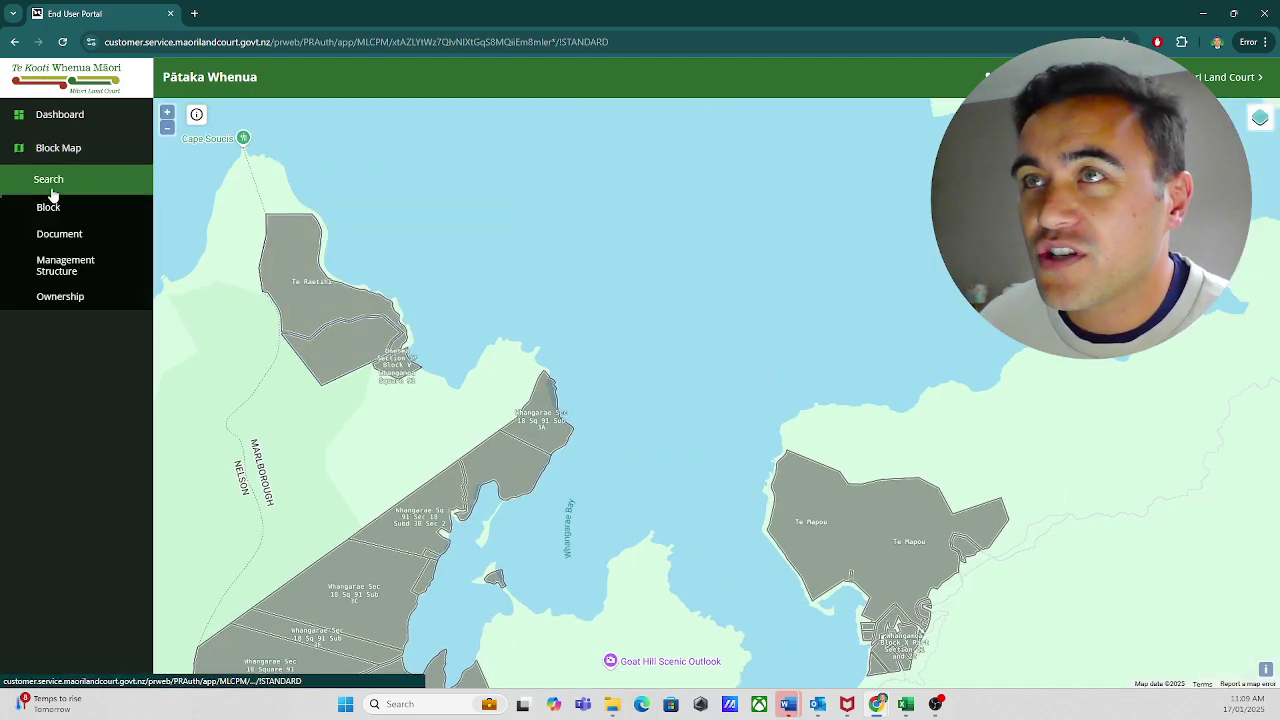
click(44, 208)
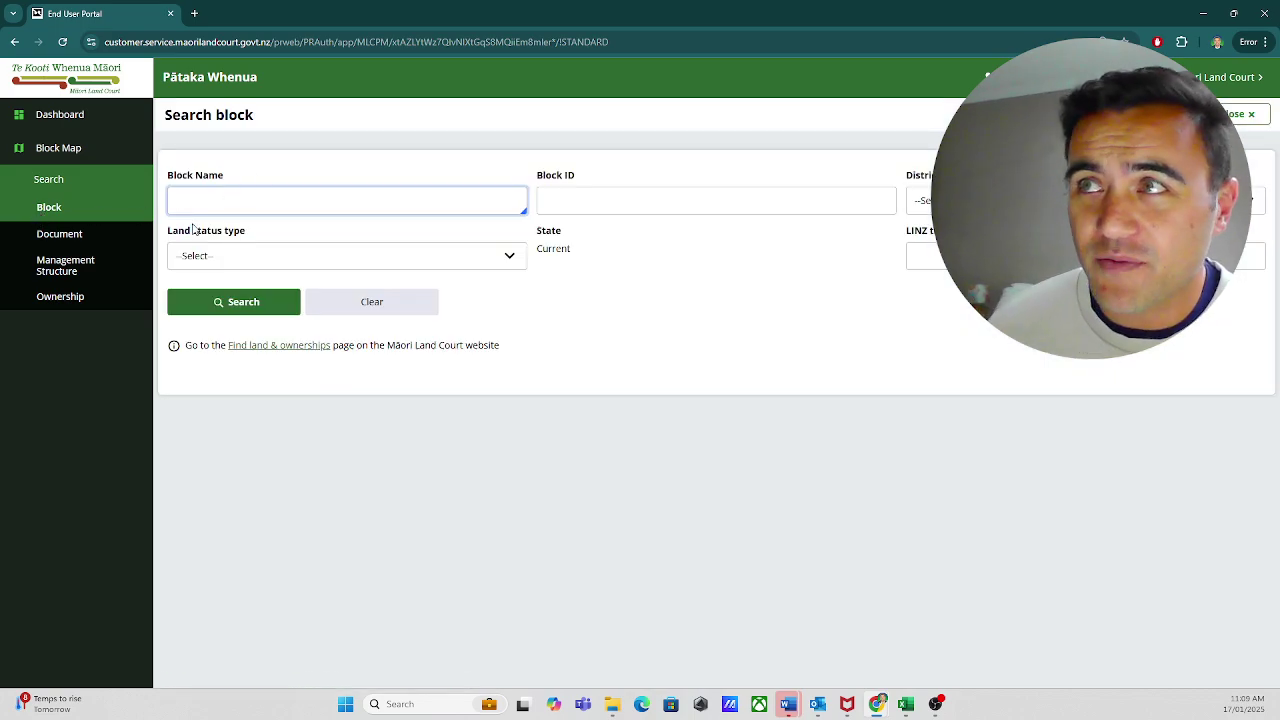
click(61, 234)
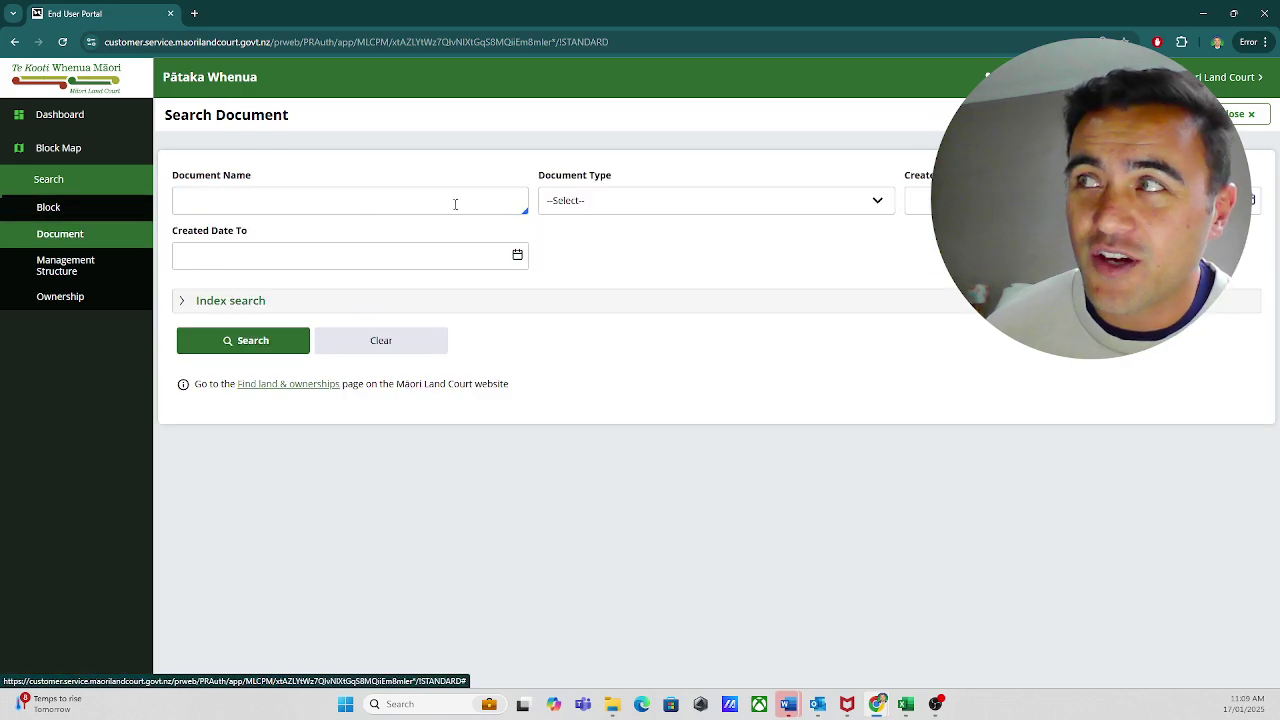
click(100, 276)
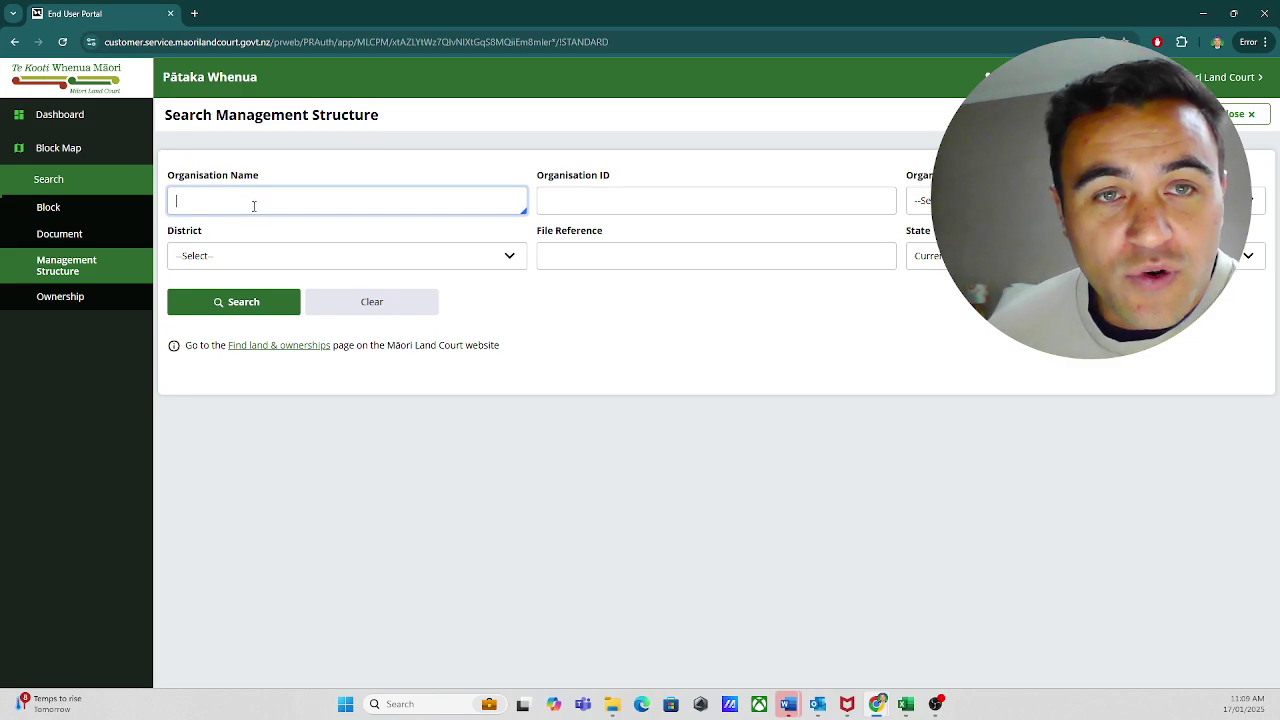
click(82, 296)
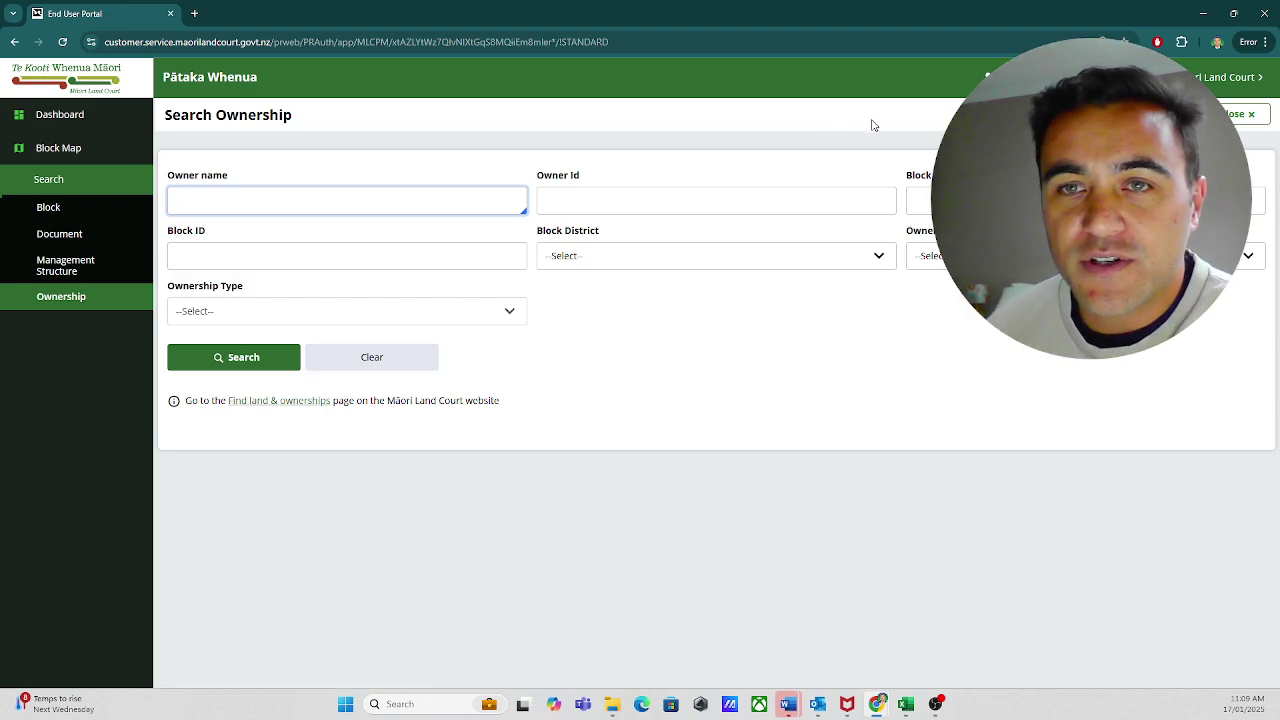
click(1245, 114)
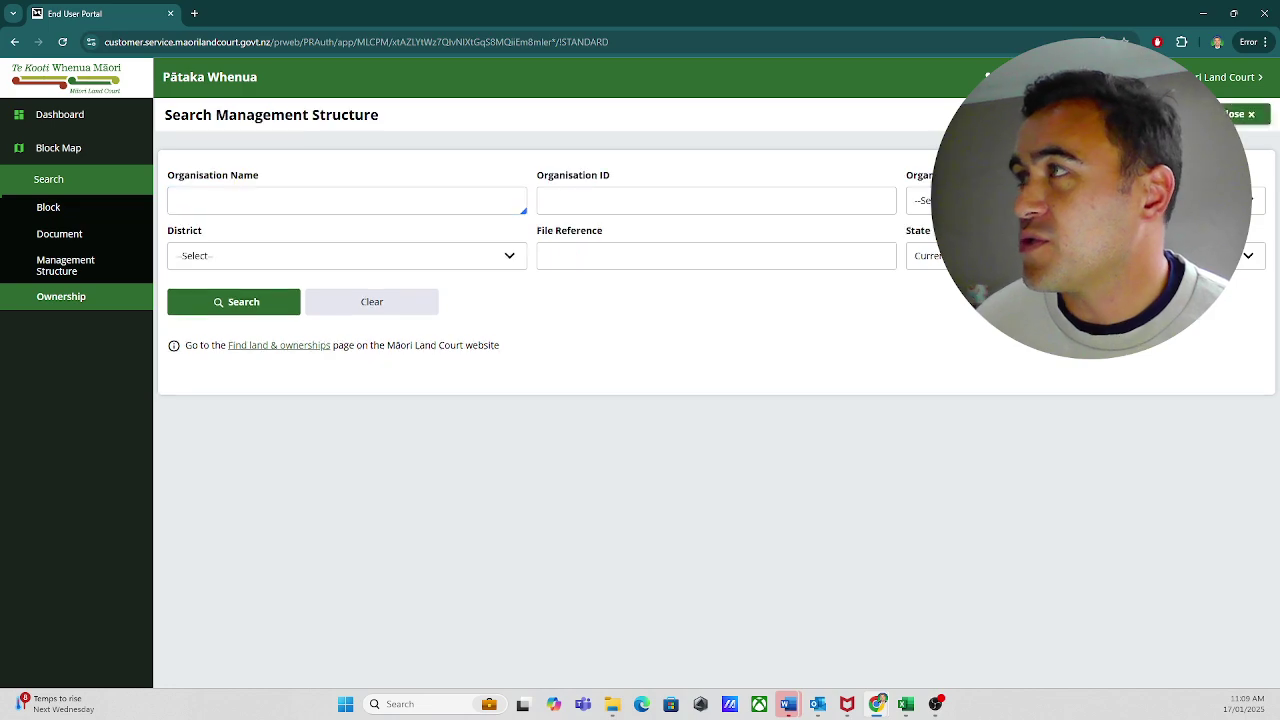
click(1243, 113)
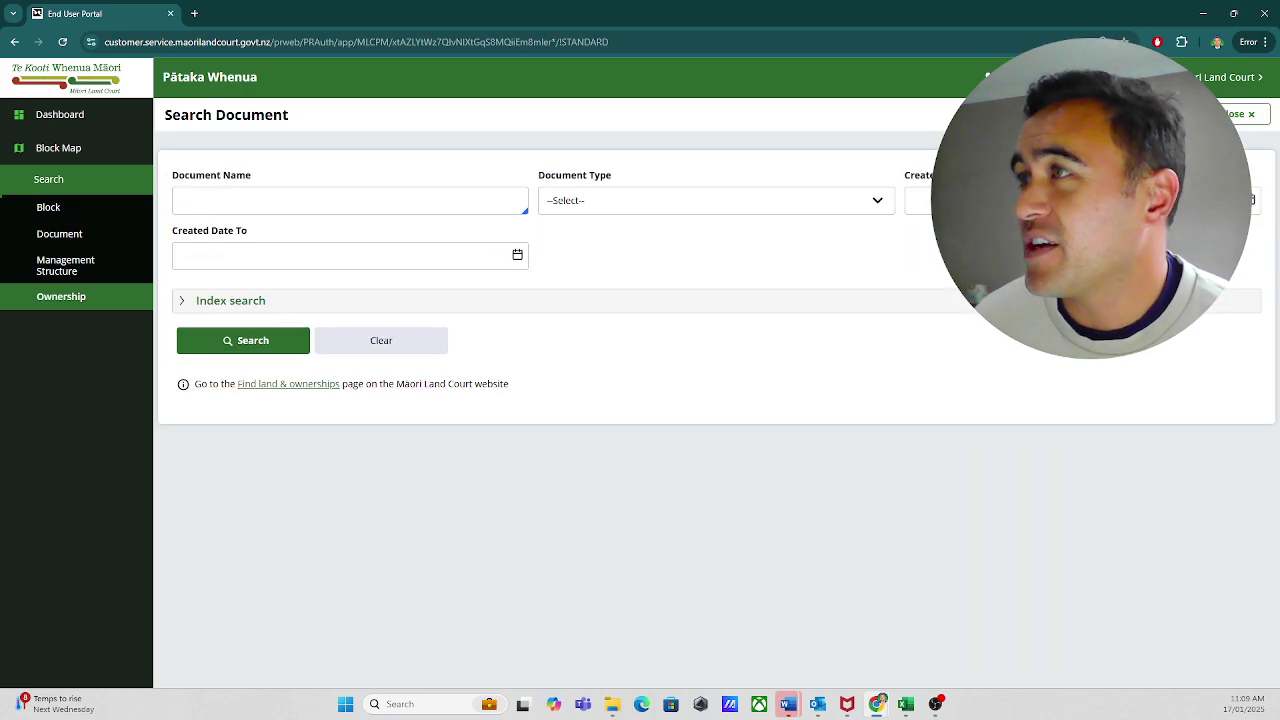
click(1243, 113)
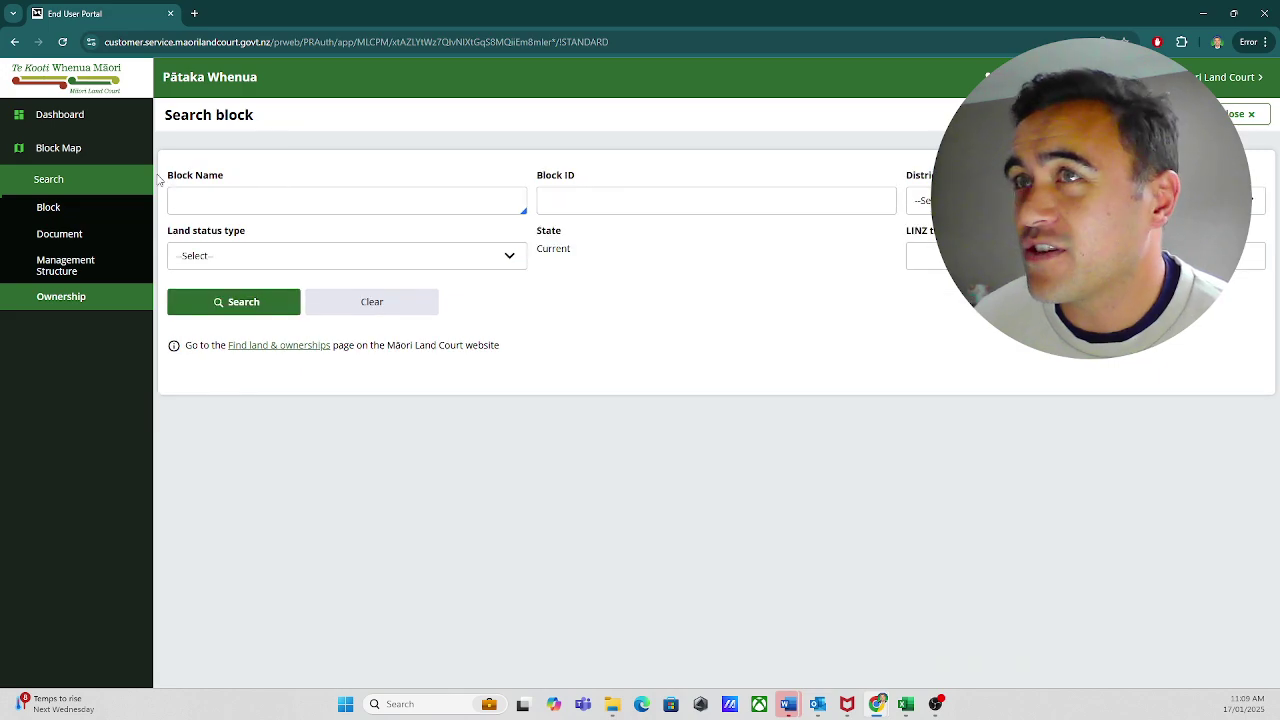
Reopen the block map, dismiss the block search instructions, and examine the Māori land blocks across the central and eastern North Island
click(44, 150)
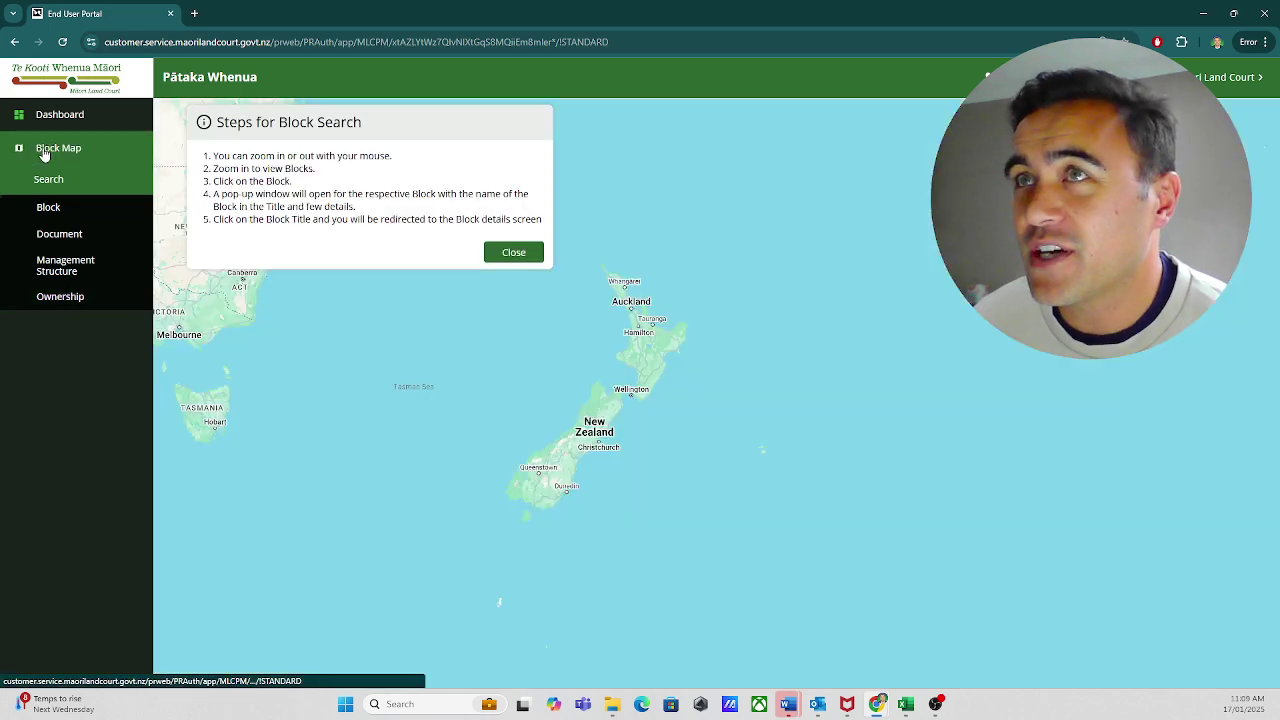
click(511, 259)
scroll(621, 382, up, 3)
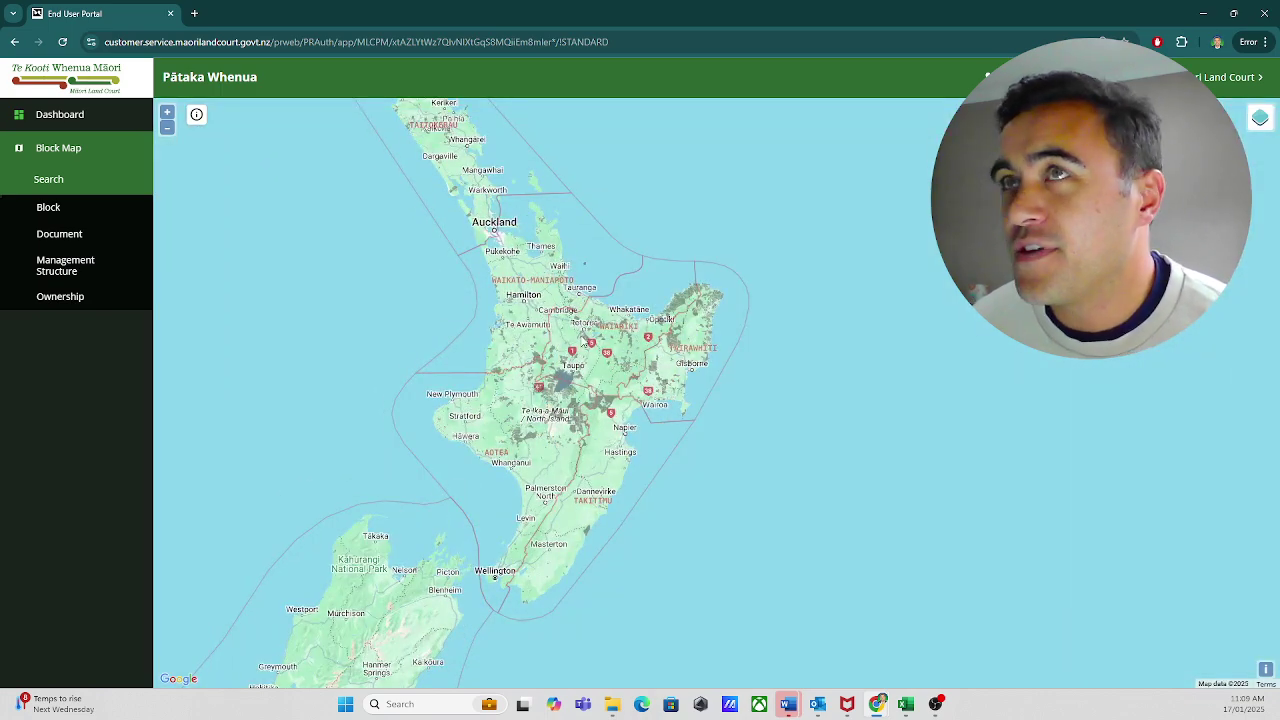
drag(585, 345, 584, 394)
scroll(599, 422, up, 2)
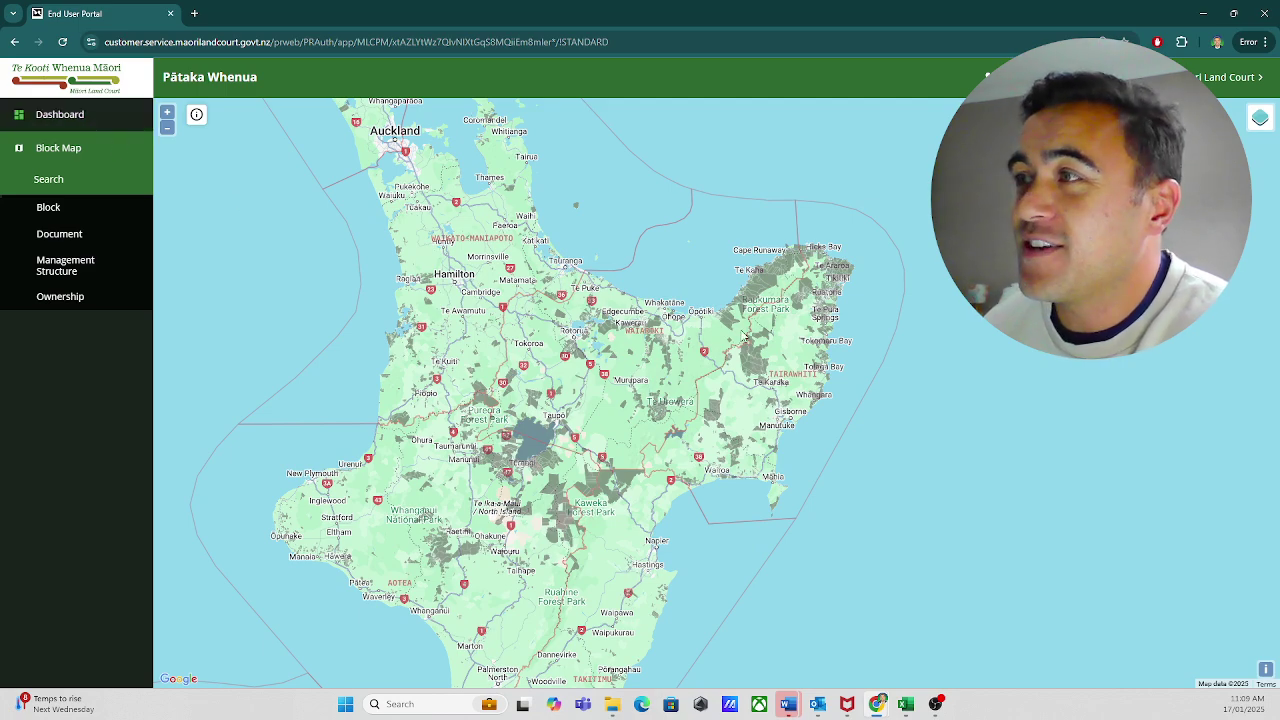
drag(700, 380, 668, 402)
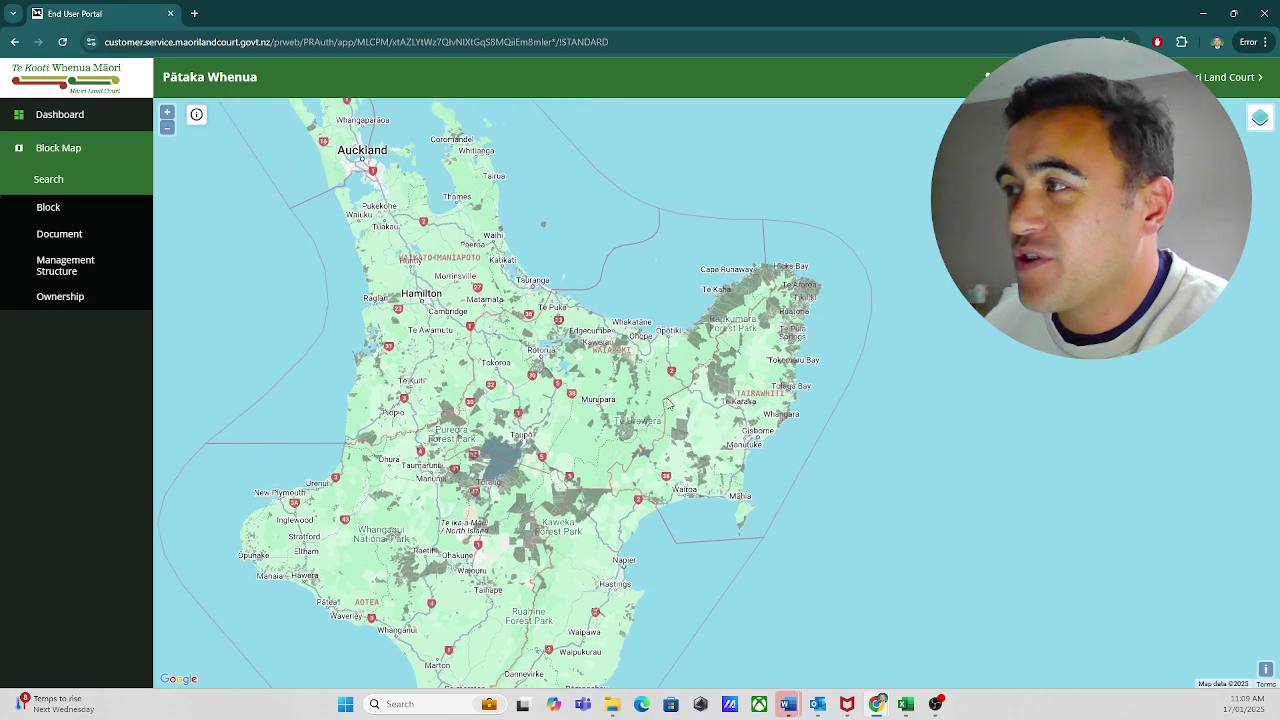
scroll(771, 322, up, 2)
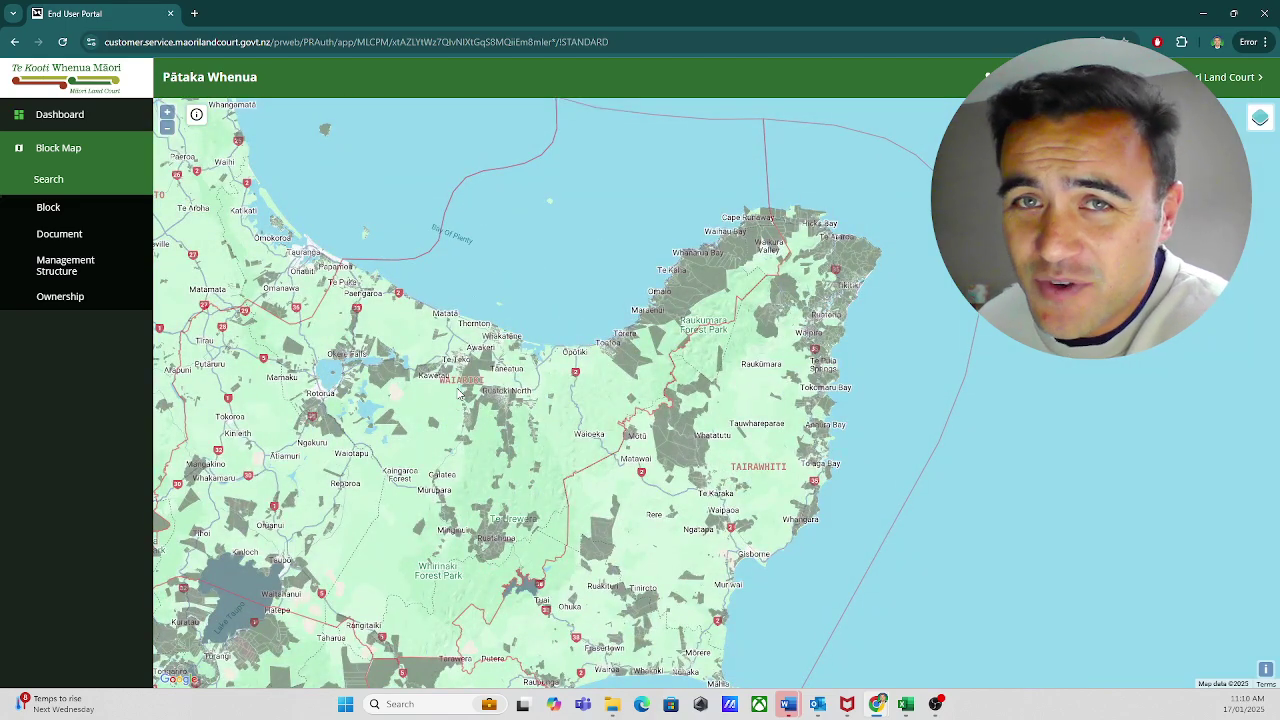
drag(295, 479, 399, 471)
drag(263, 385, 422, 405)
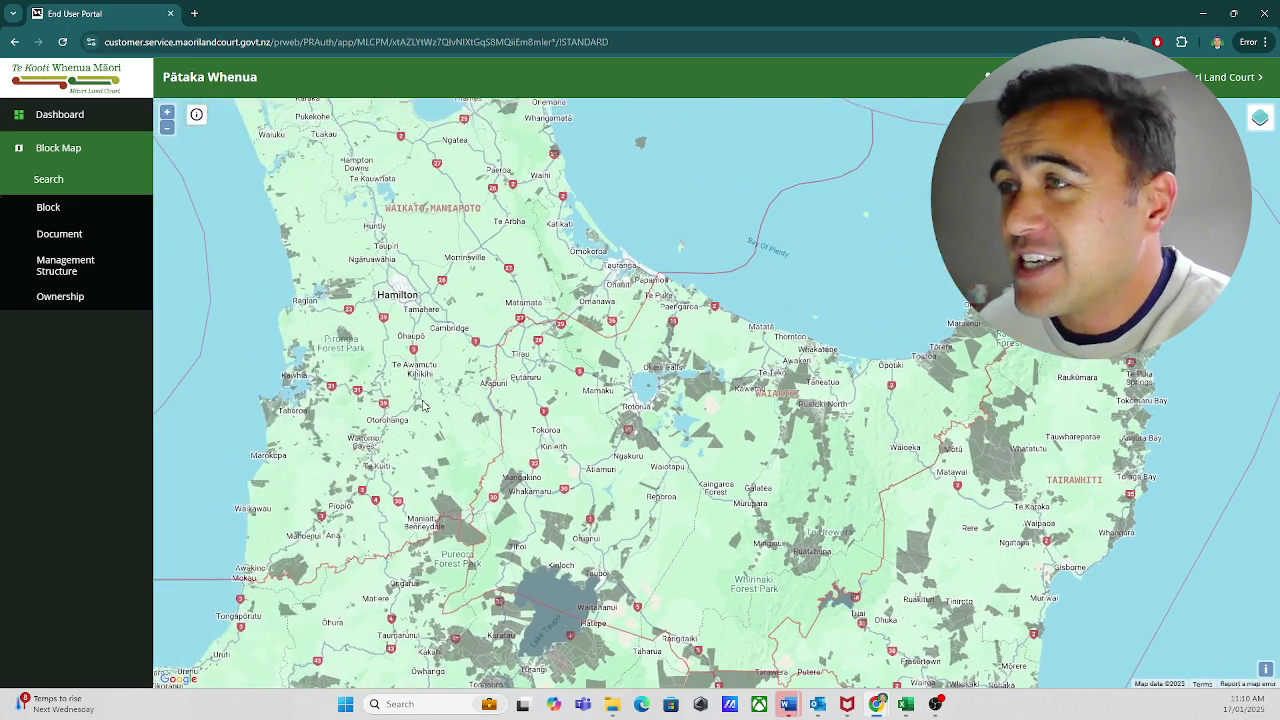